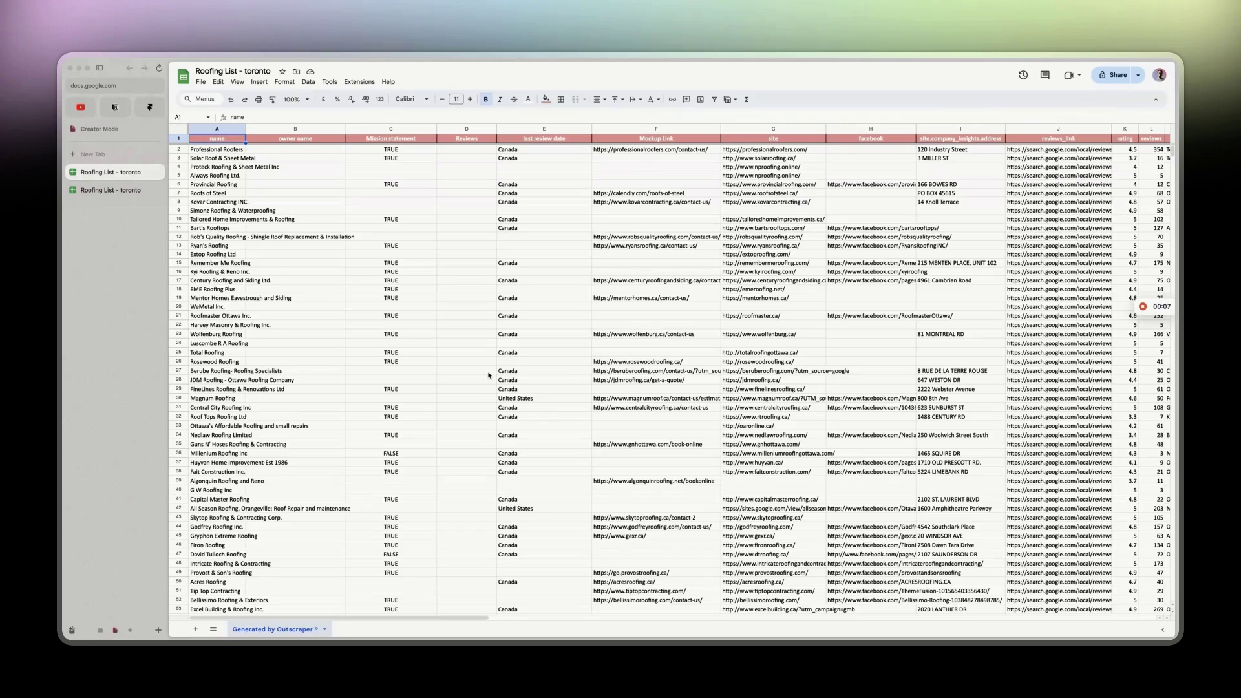
# Start a new-tab search for Outscraper by typing 'oust'.
pyautogui.press('super+t')
pyautogui.write('oust')
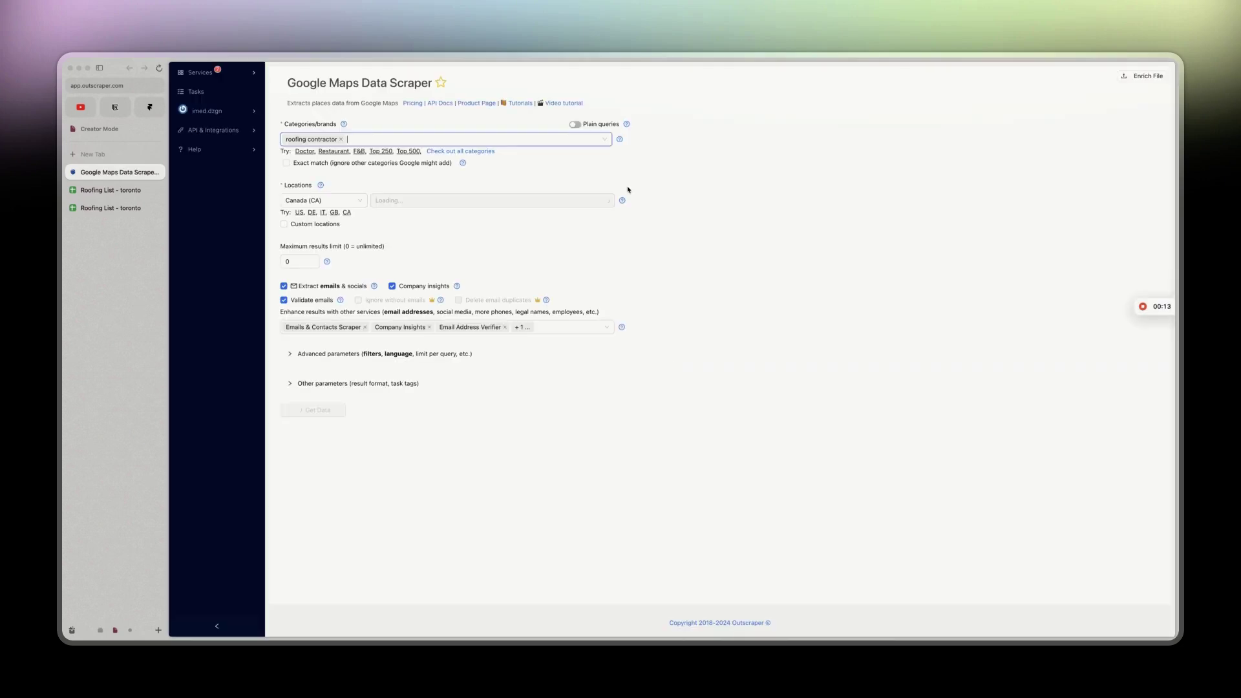
# Browse Outscraper's service menus and switch to the Google Maps Search by Domains scraper.
pyautogui.click(342, 141)
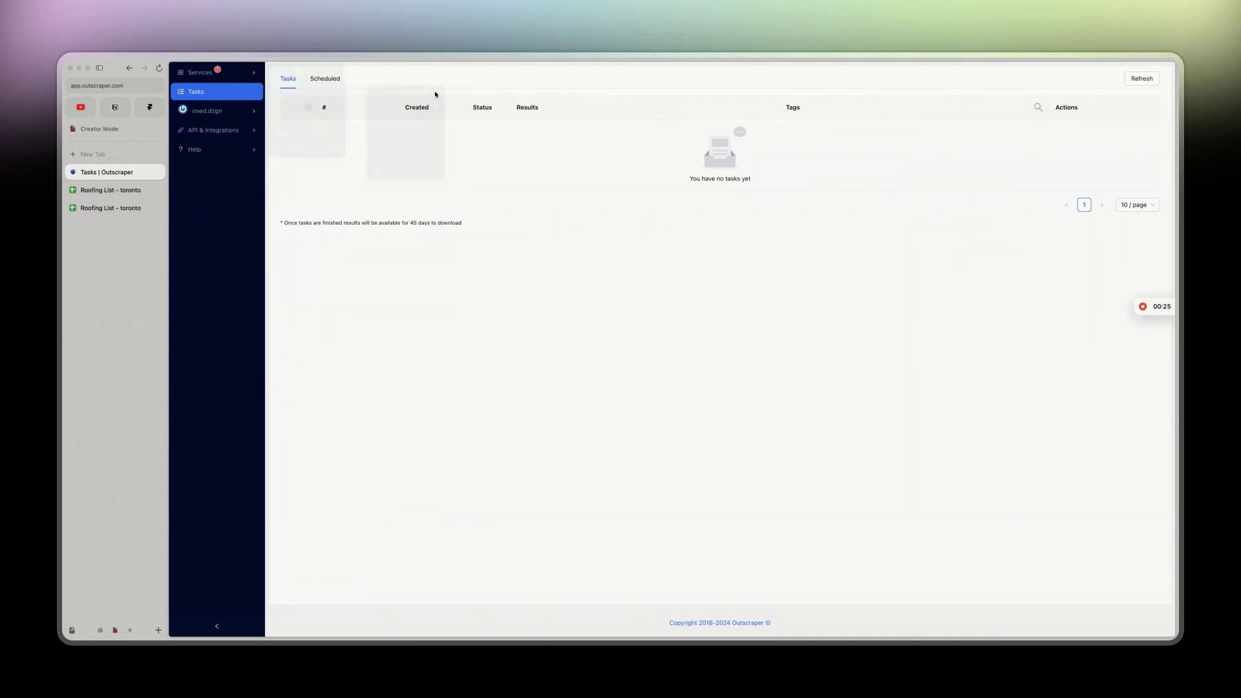
pyautogui.moveTo(296, 94)
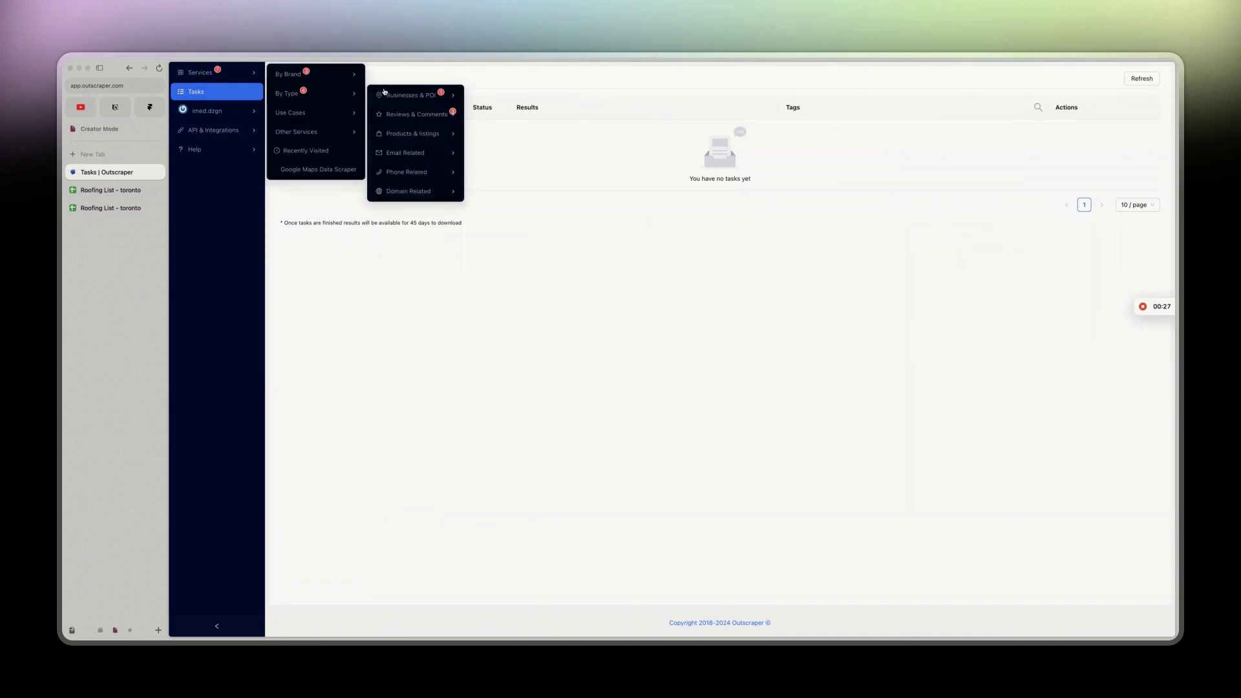
pyautogui.moveTo(396, 95)
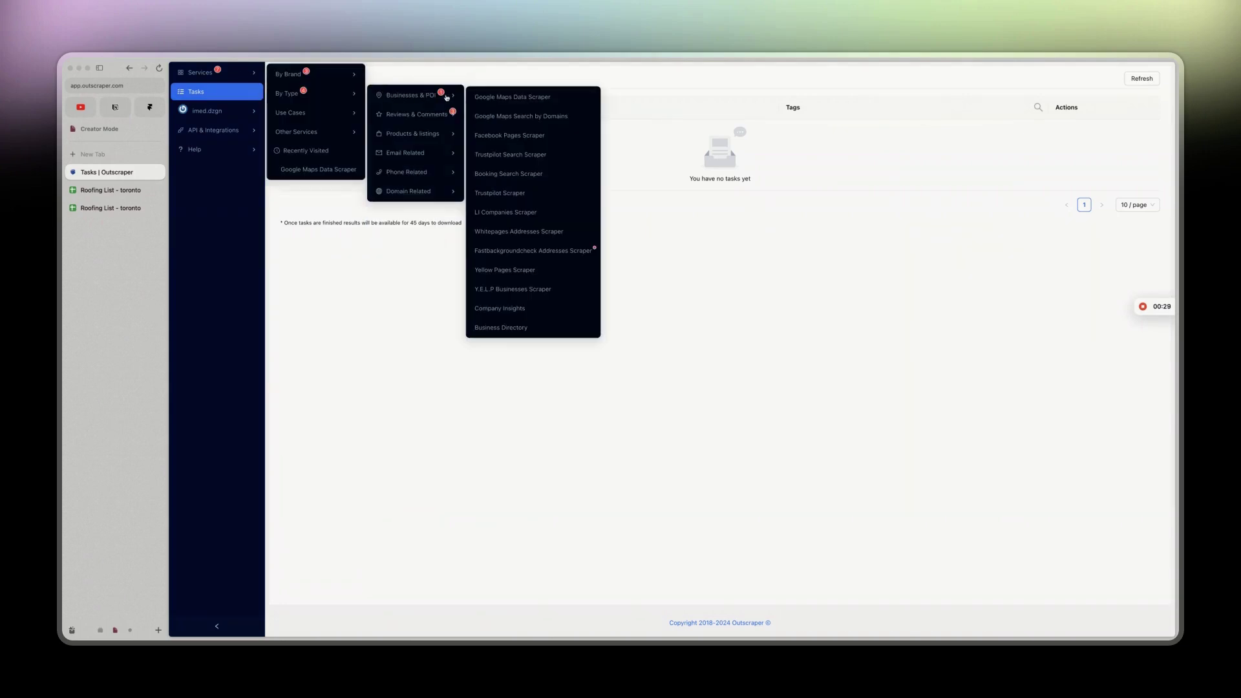
pyautogui.click(522, 117)
# Return to the Google Maps Data Scraper and set the category to 'roofing contractor'.
pyautogui.moveTo(245, 73)
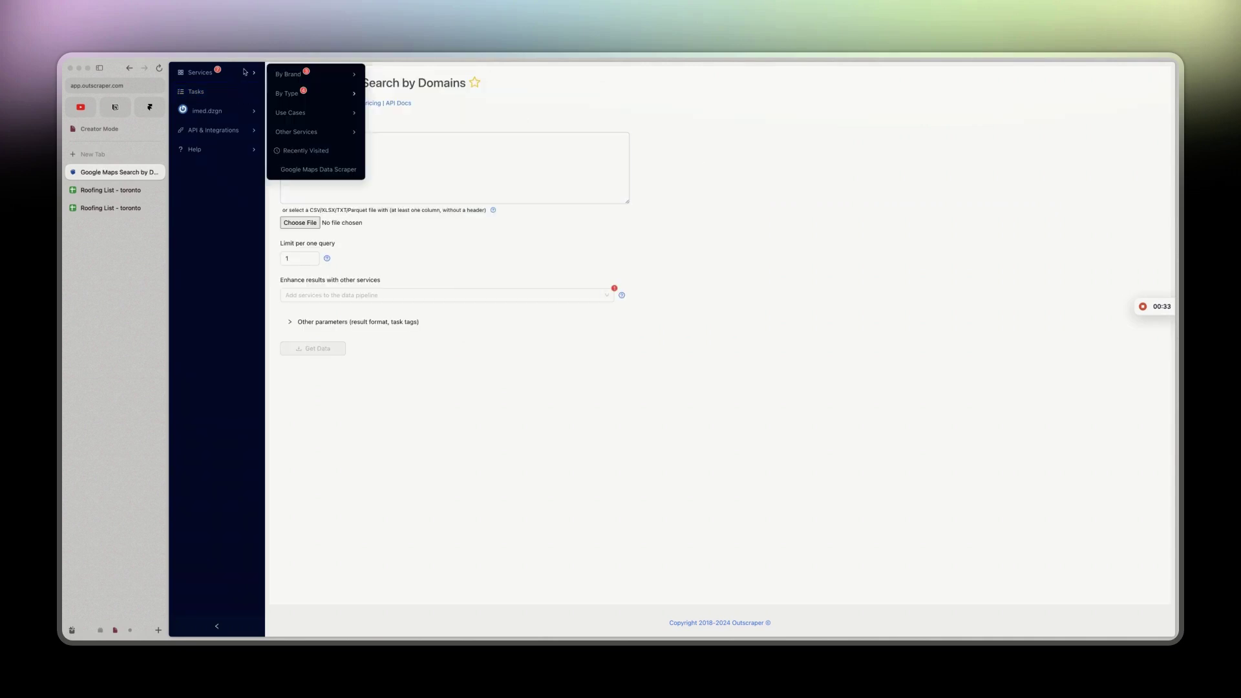
pyautogui.moveTo(321, 78)
pyautogui.moveTo(408, 99)
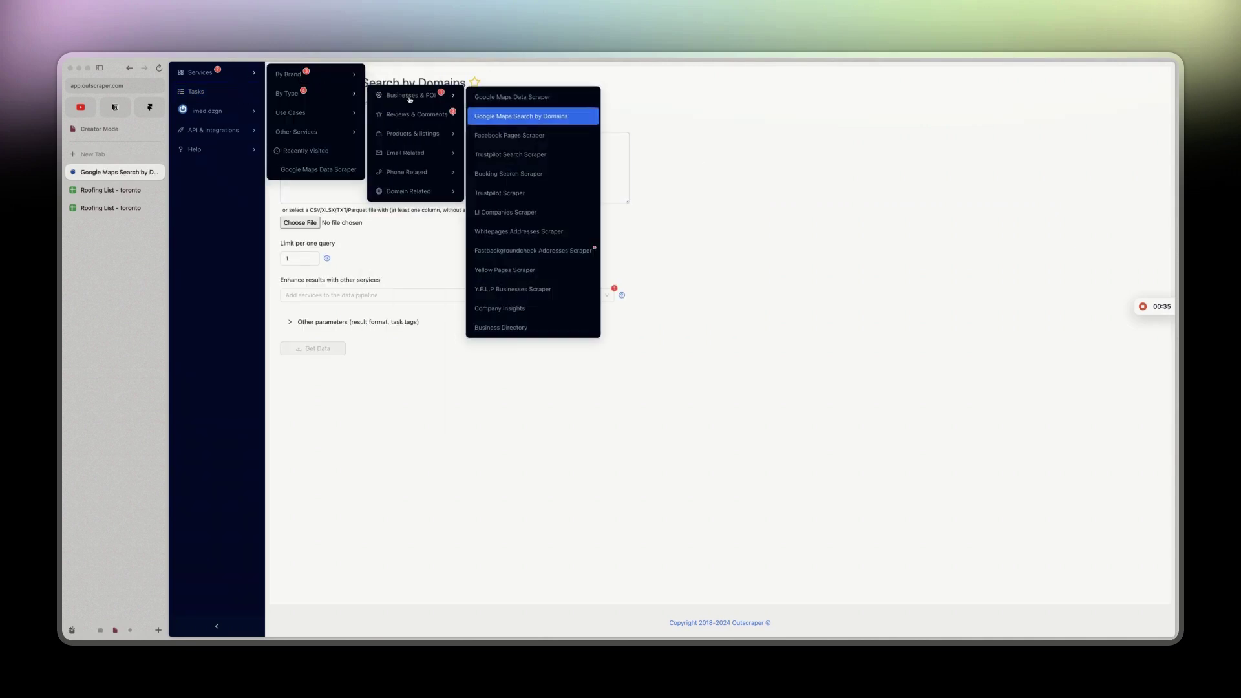
pyautogui.click(505, 98)
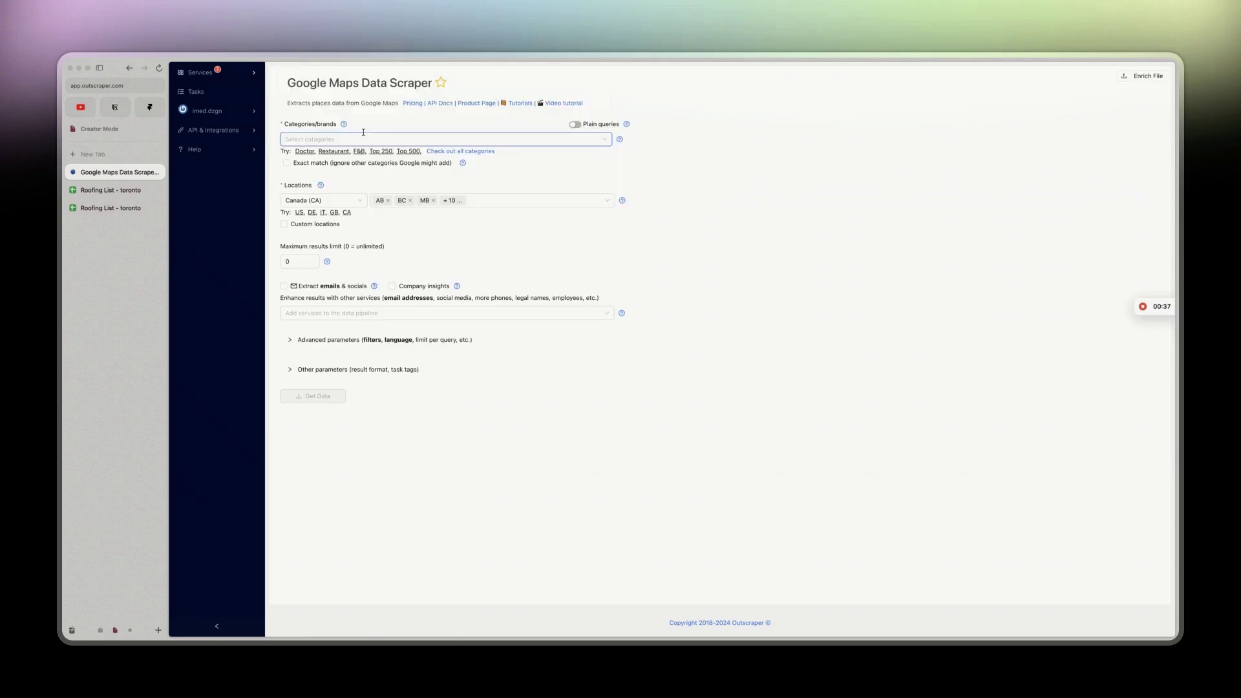
pyautogui.click(308, 138)
pyautogui.write('roof')
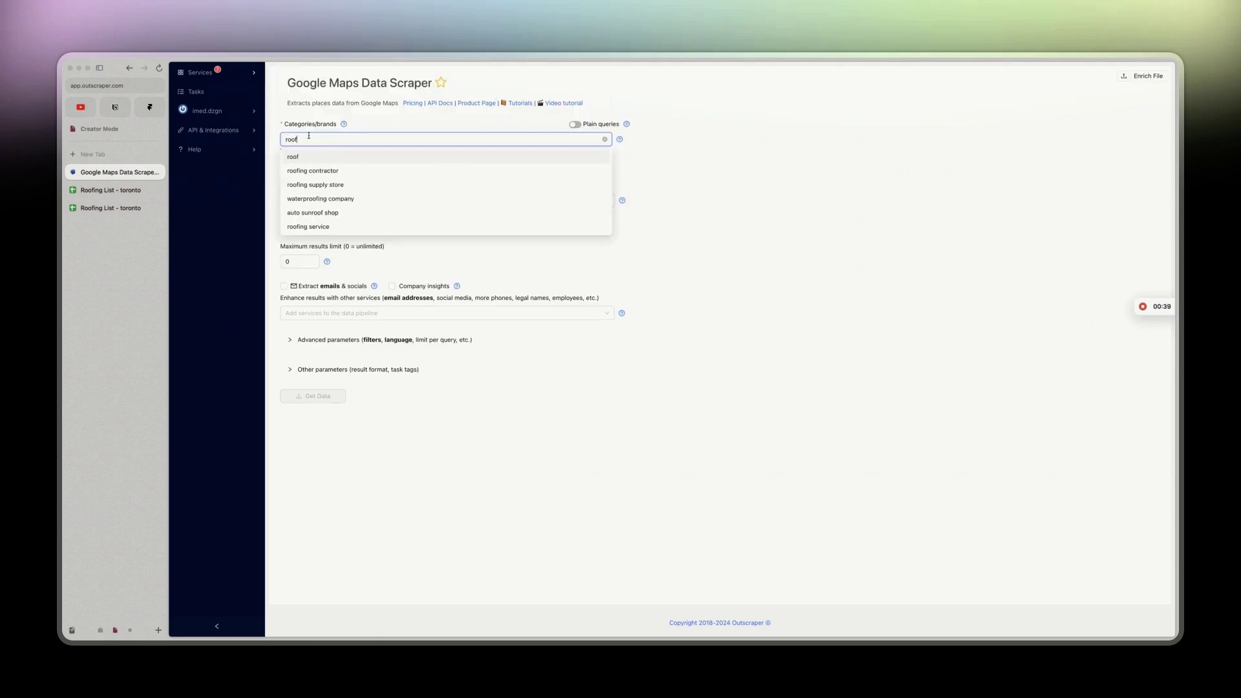
pyautogui.click(324, 171)
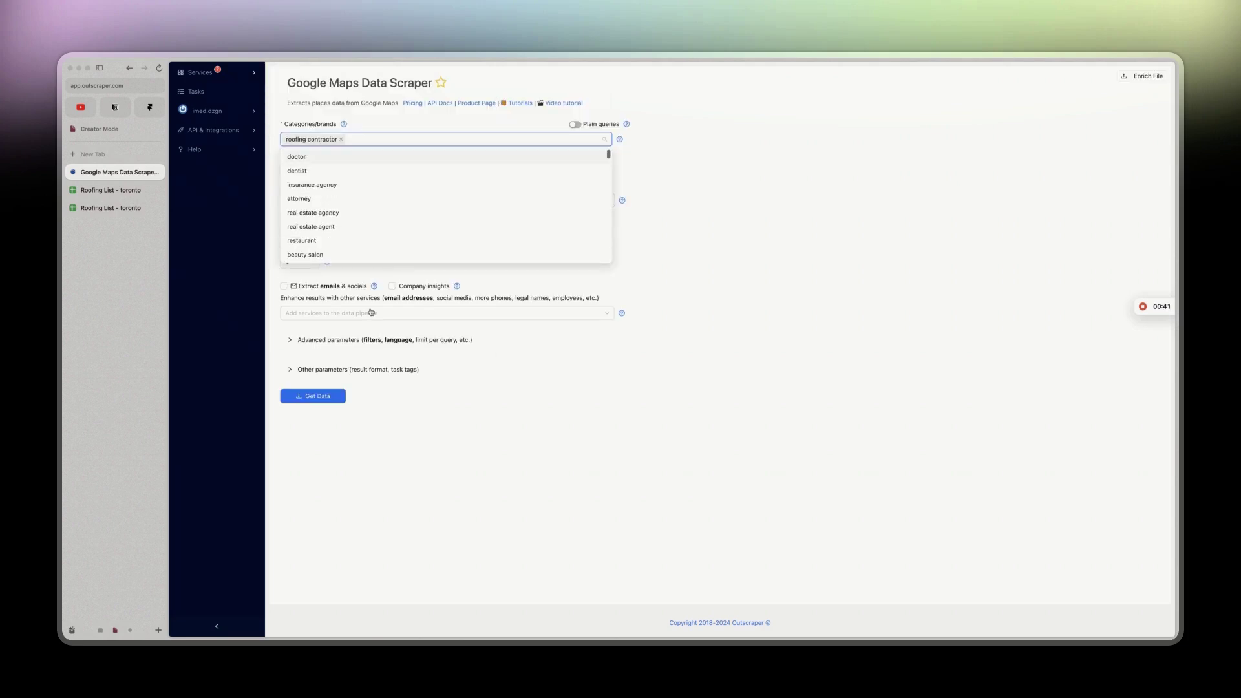
# Expand Advanced parameters and limit Locations to Ontario (ON) only.
pyautogui.click(469, 340)
pyautogui.click(607, 200)
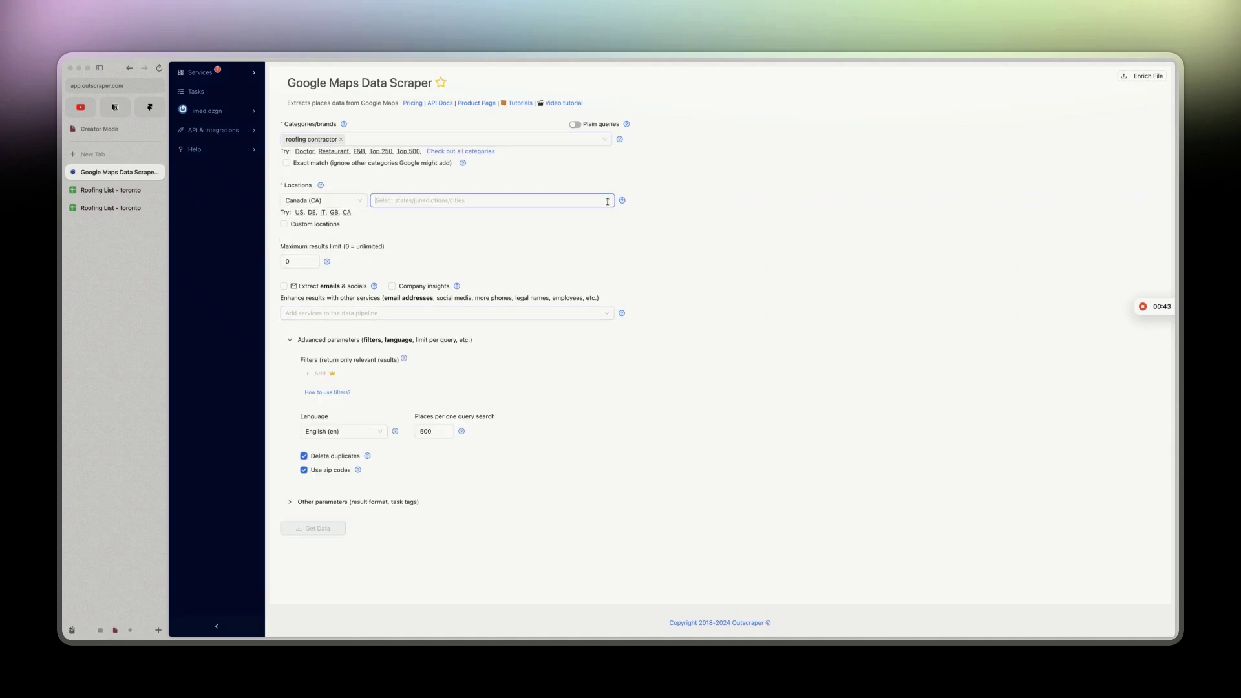
pyautogui.click(483, 203)
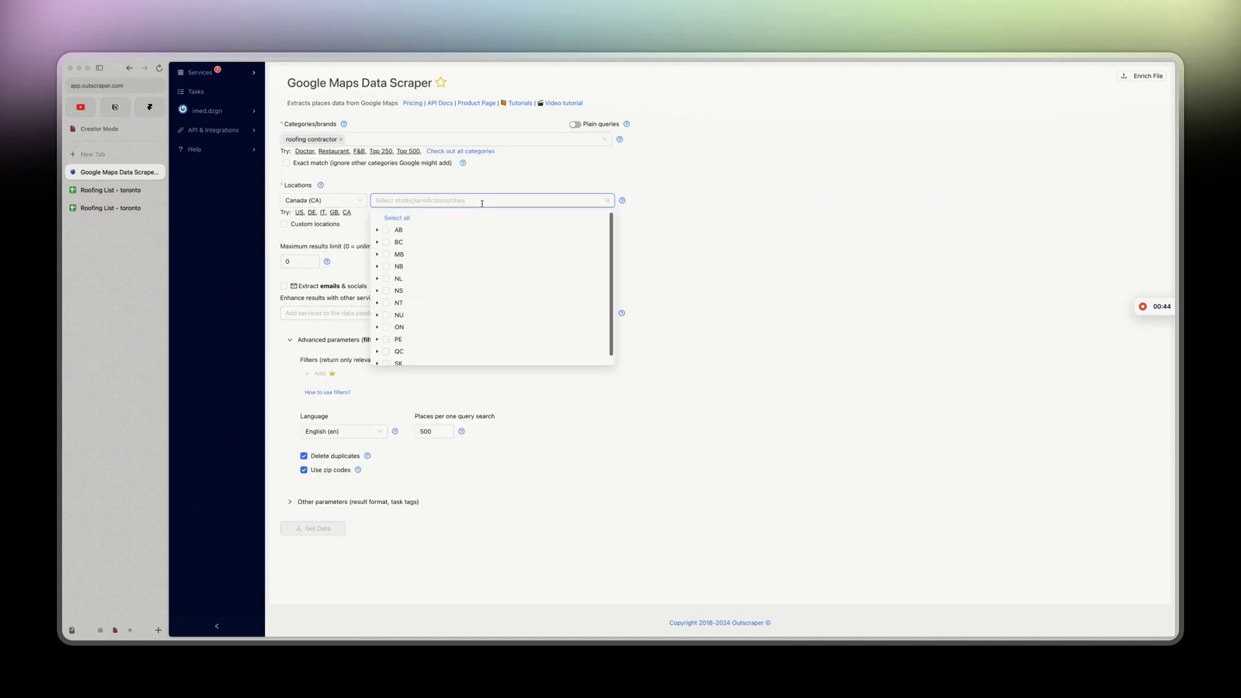
pyautogui.click(386, 231)
pyautogui.click(384, 231)
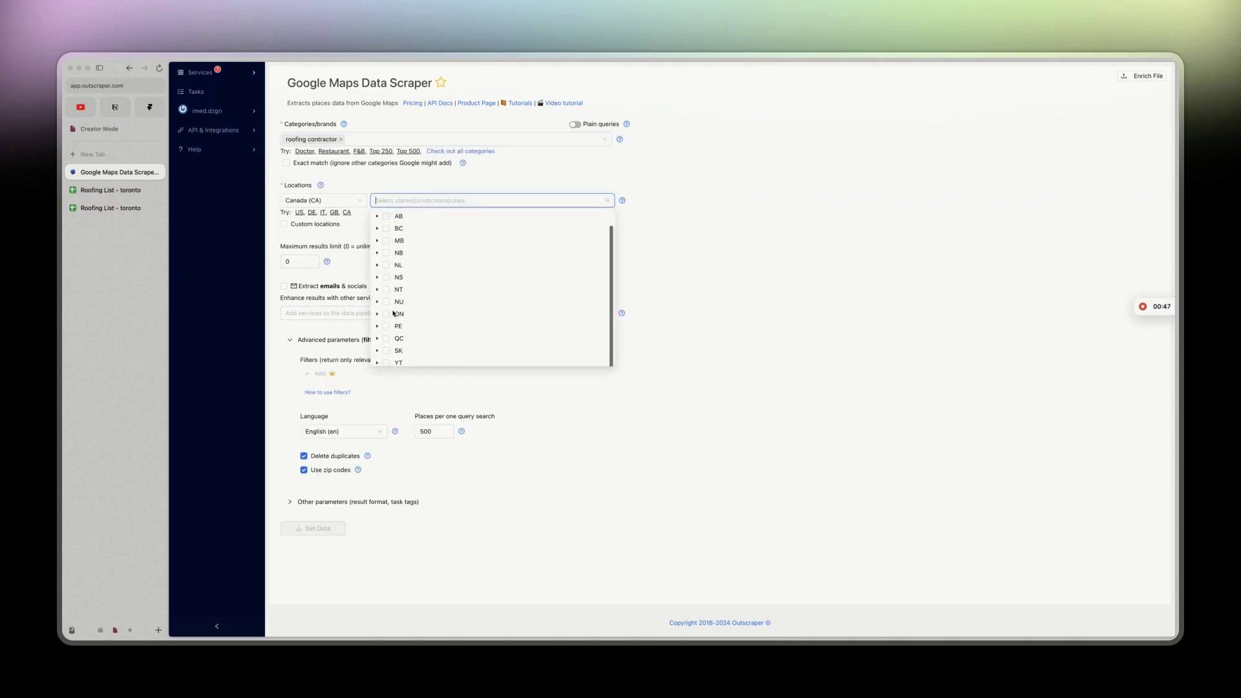
pyautogui.click(386, 314)
pyautogui.click(731, 258)
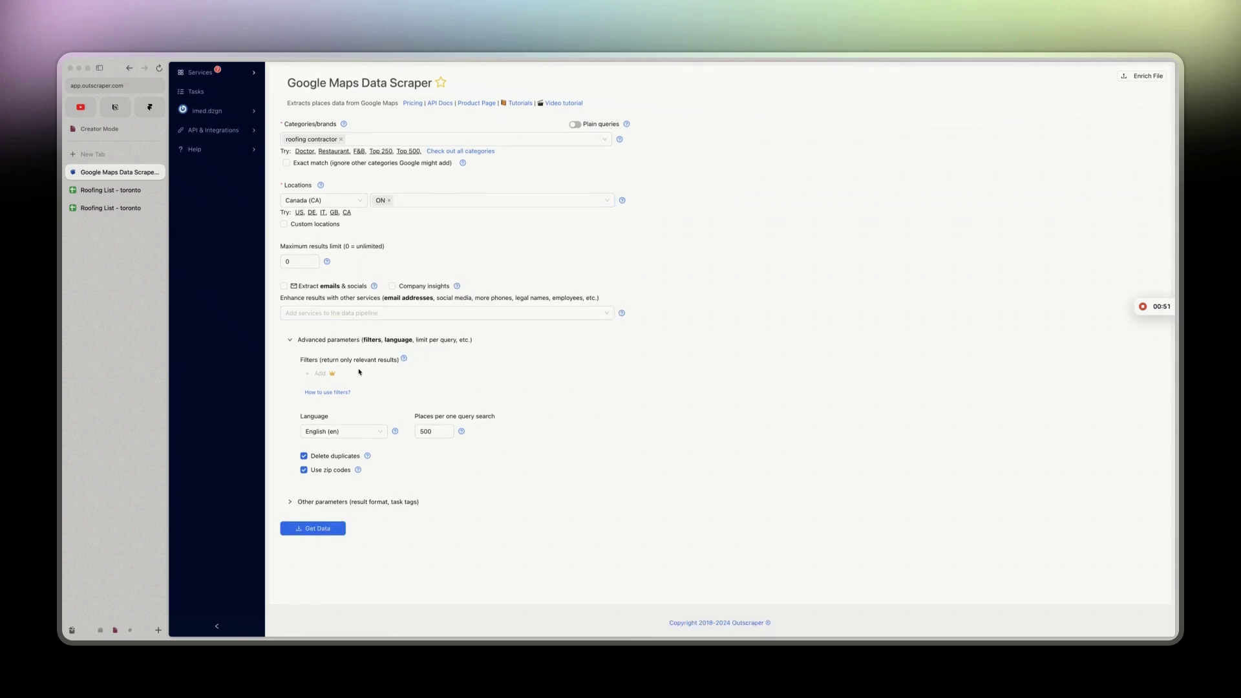
# Enable the Extract emails, Validate emails and Company insights enrichments.
pyautogui.click(283, 285)
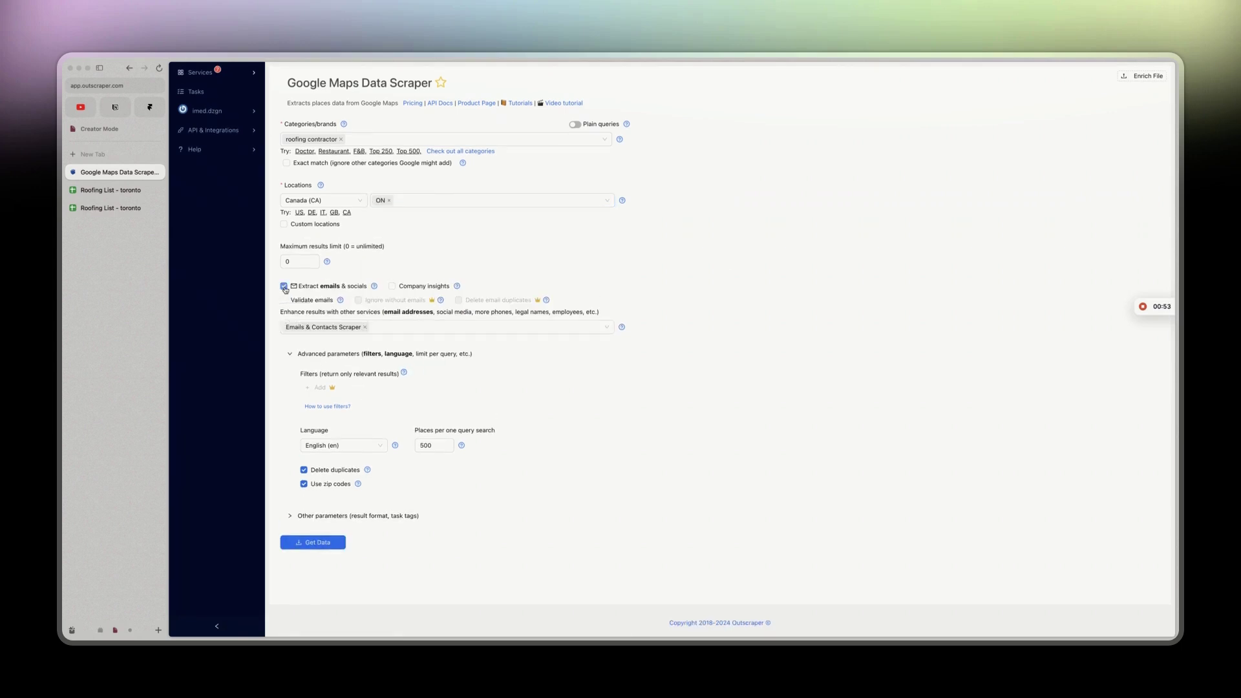
pyautogui.click(294, 300)
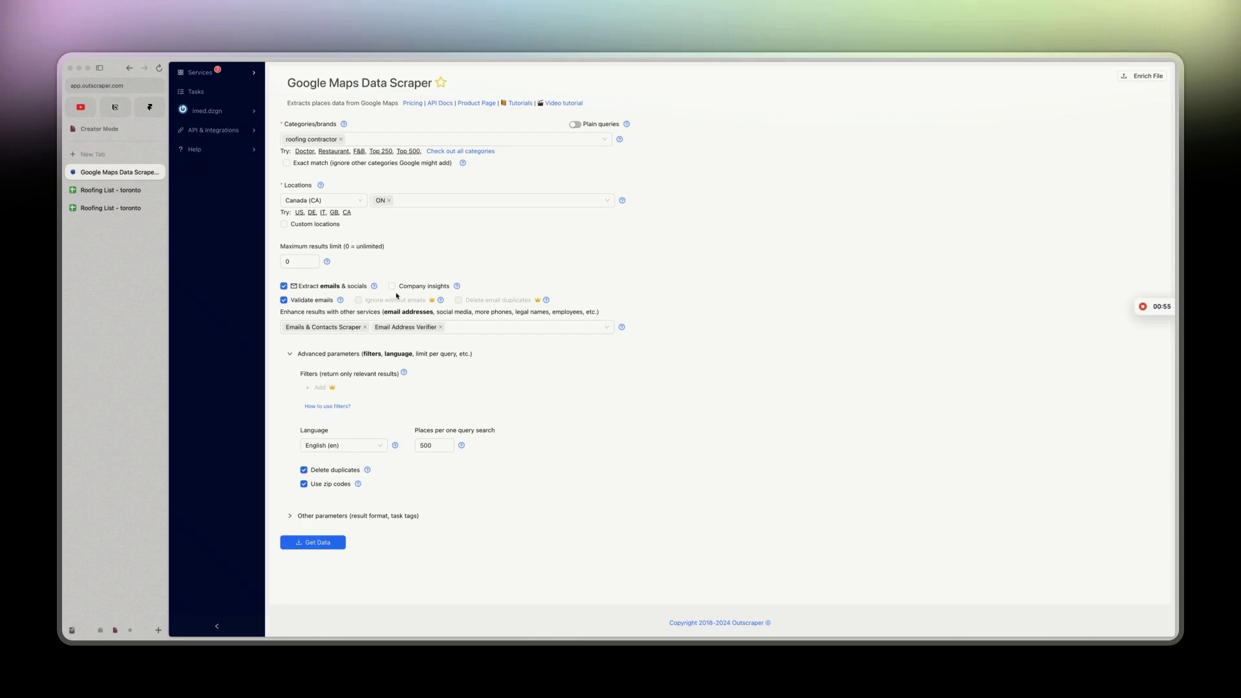
pyautogui.click(391, 286)
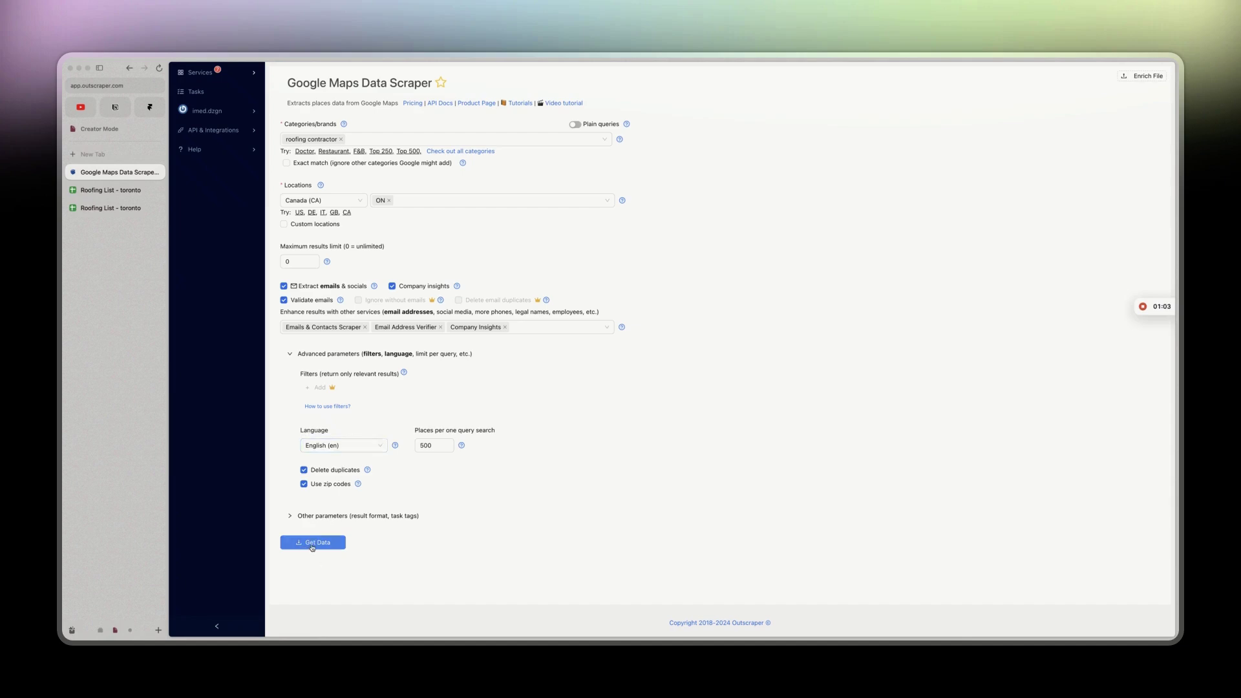
# Run Get Data and highlight the 1192–10494 usage estimate and $13.74 rough cost.
pyautogui.click(312, 545)
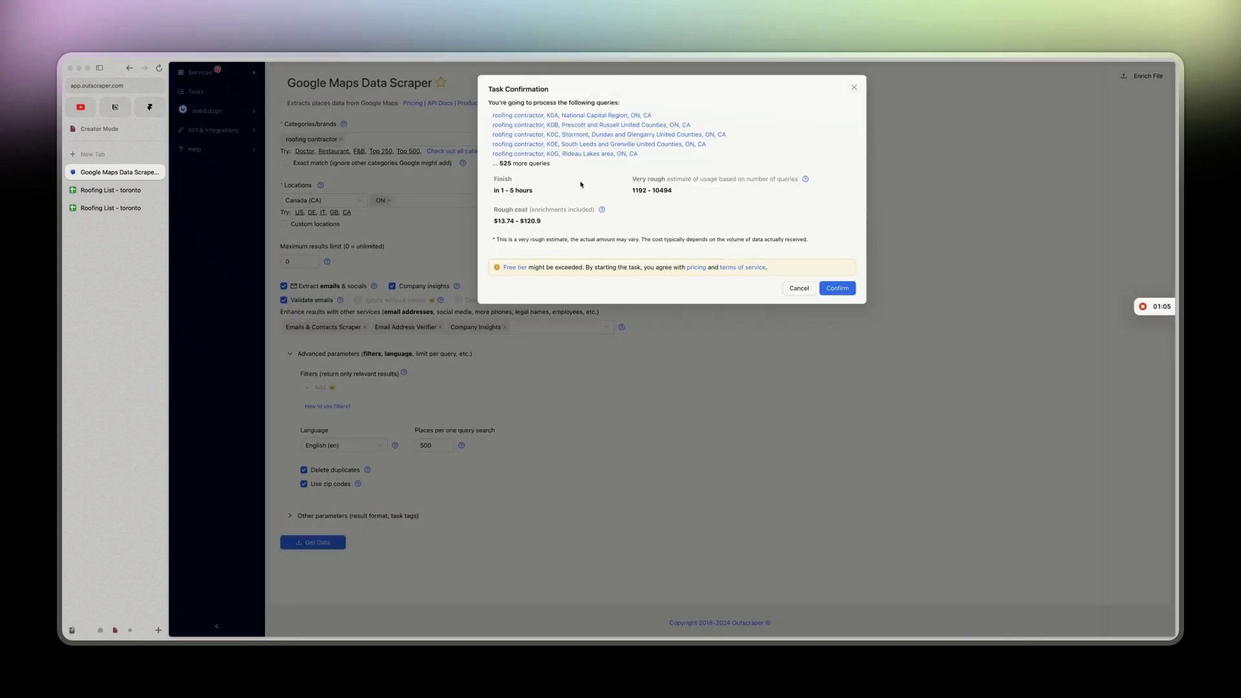
pyautogui.moveTo(633, 191); pyautogui.dragTo(705, 194)
pyautogui.moveTo(565, 221); pyautogui.dragTo(503, 220)
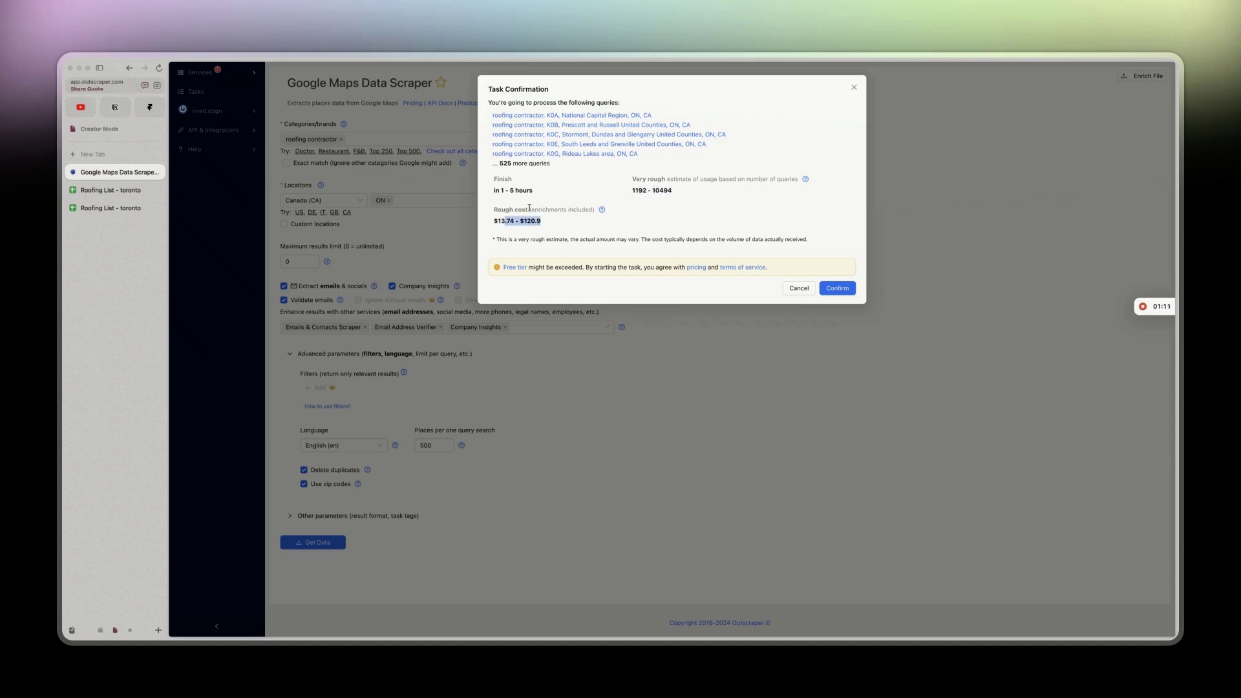
pyautogui.moveTo(677, 191); pyautogui.dragTo(650, 191)
pyautogui.click(498, 222)
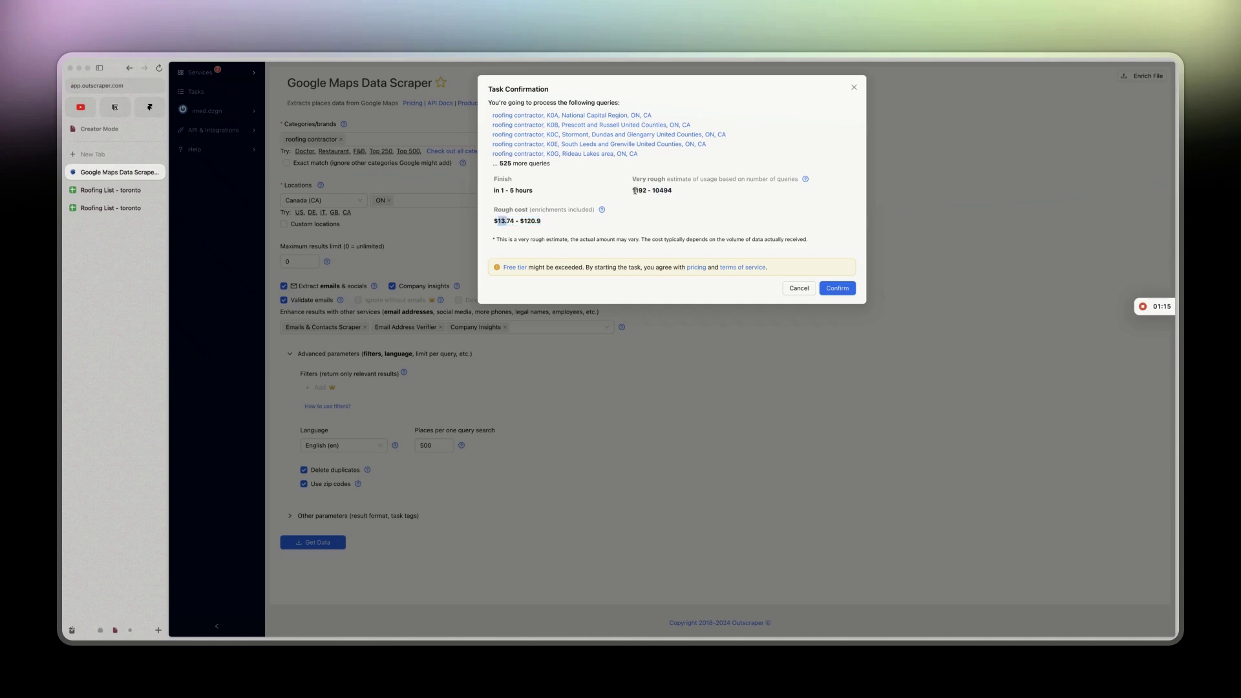
pyautogui.moveTo(634, 191); pyautogui.dragTo(646, 191)
pyautogui.moveTo(652, 191); pyautogui.dragTo(682, 195)
pyautogui.moveTo(513, 221); pyautogui.dragTo(548, 224)
# Dismiss the Outscraper task confirmation and go to the Roofing List - toronto spreadsheet.
pyautogui.press('shift+super+Left')
pyautogui.click(852, 90)
pyautogui.click(110, 190)
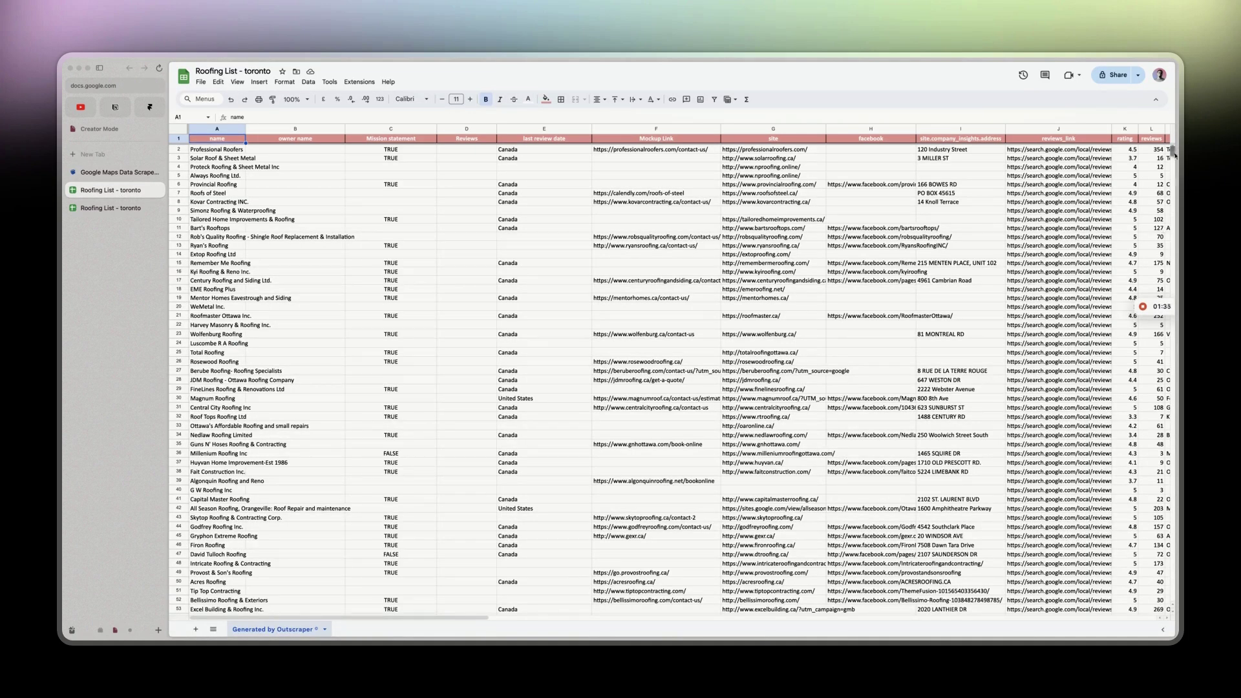
# Scroll through all the scraped roofer rows, glance at the other copy, and return to the top.
pyautogui.moveTo(1172, 155); pyautogui.dragTo(1170, 627)
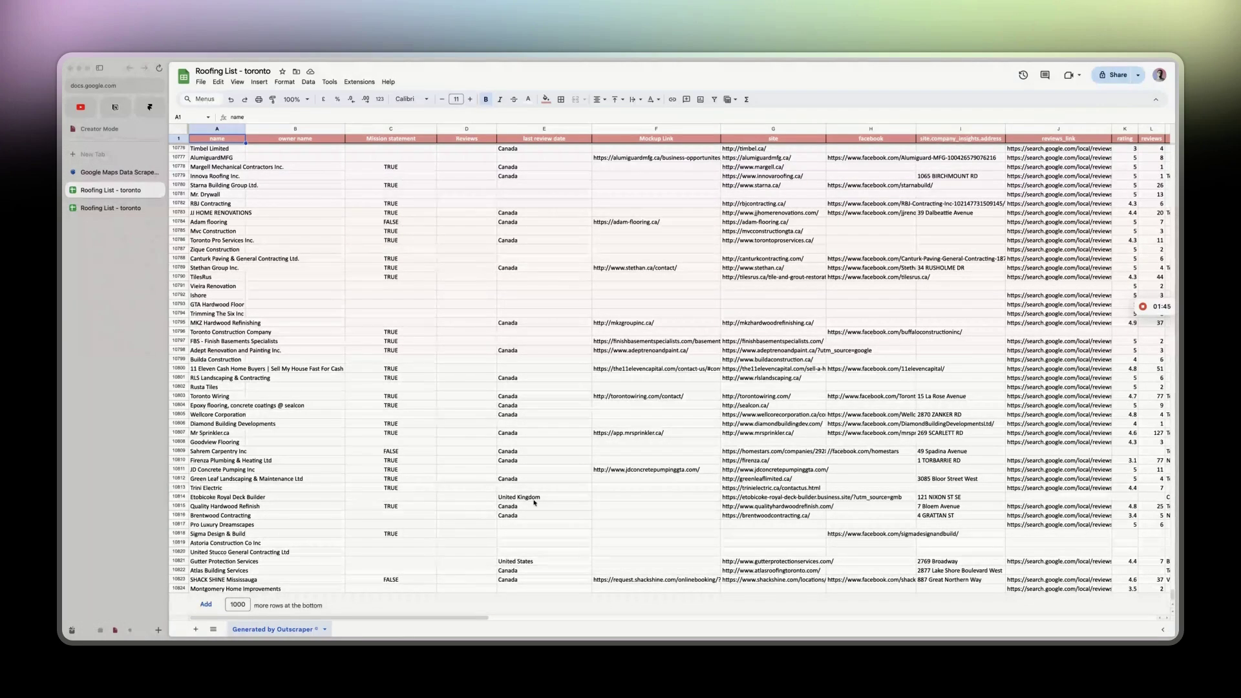
pyautogui.scroll(20, 611, 467)
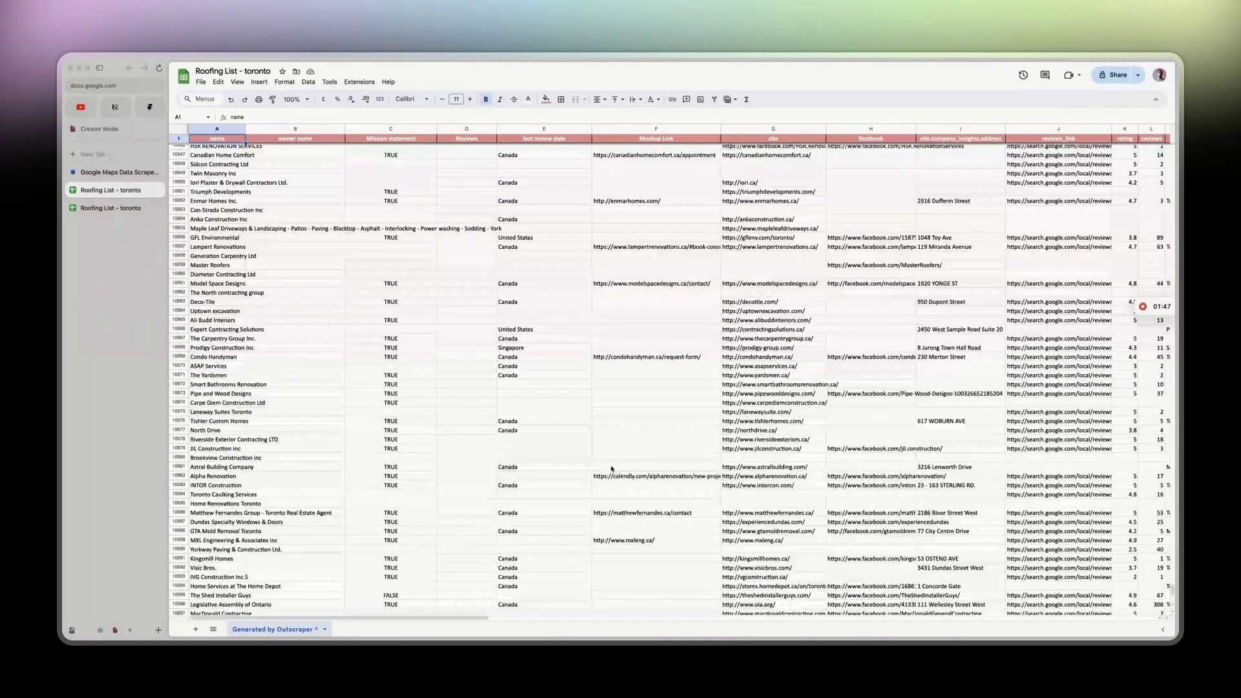
pyautogui.scroll(20, 611, 468)
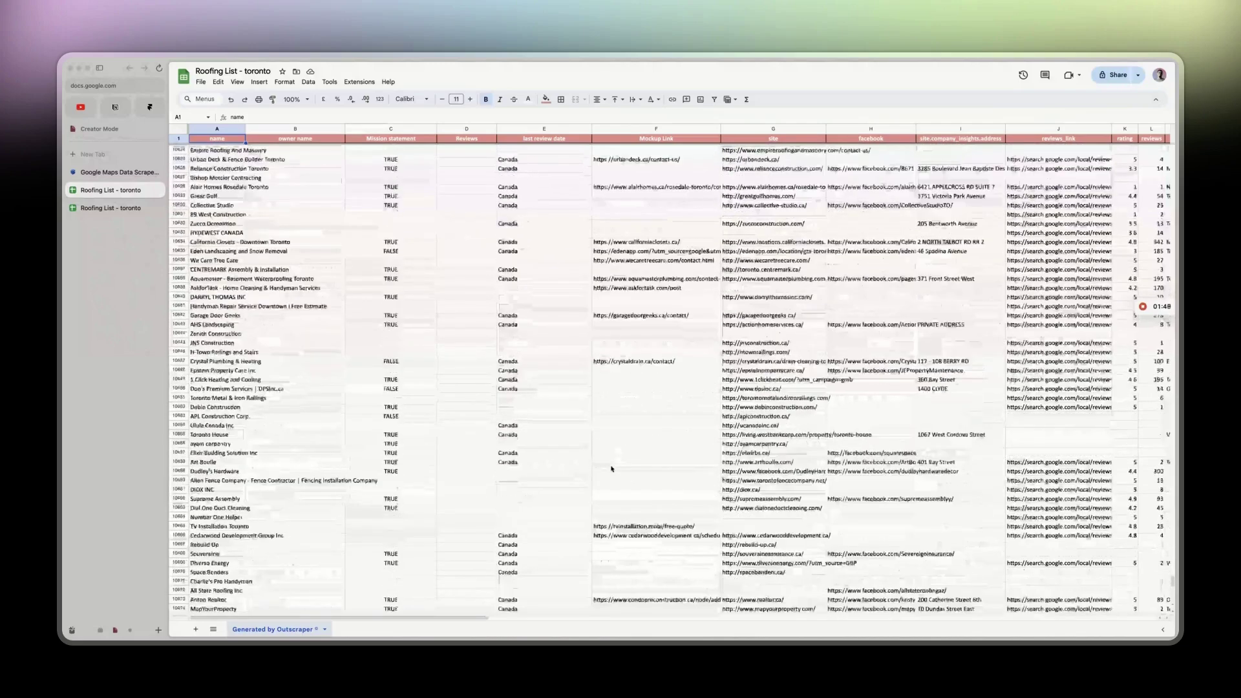
pyautogui.scroll(20, 611, 468)
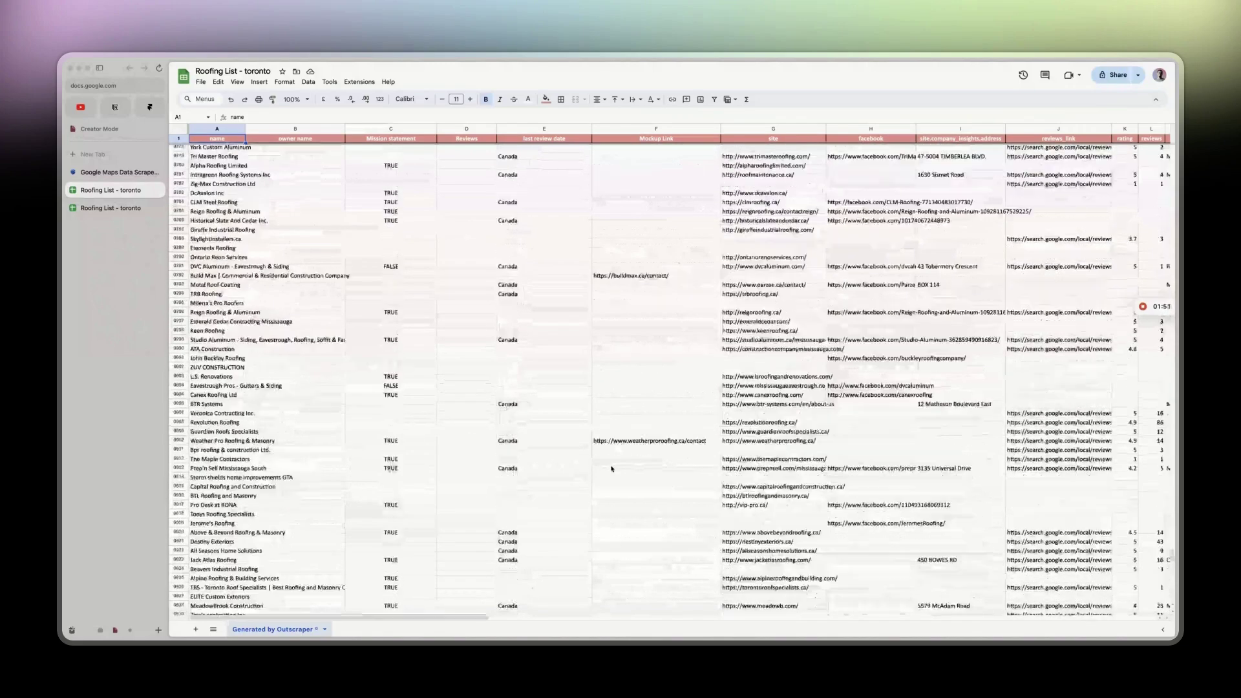
pyautogui.scroll(15, 611, 468)
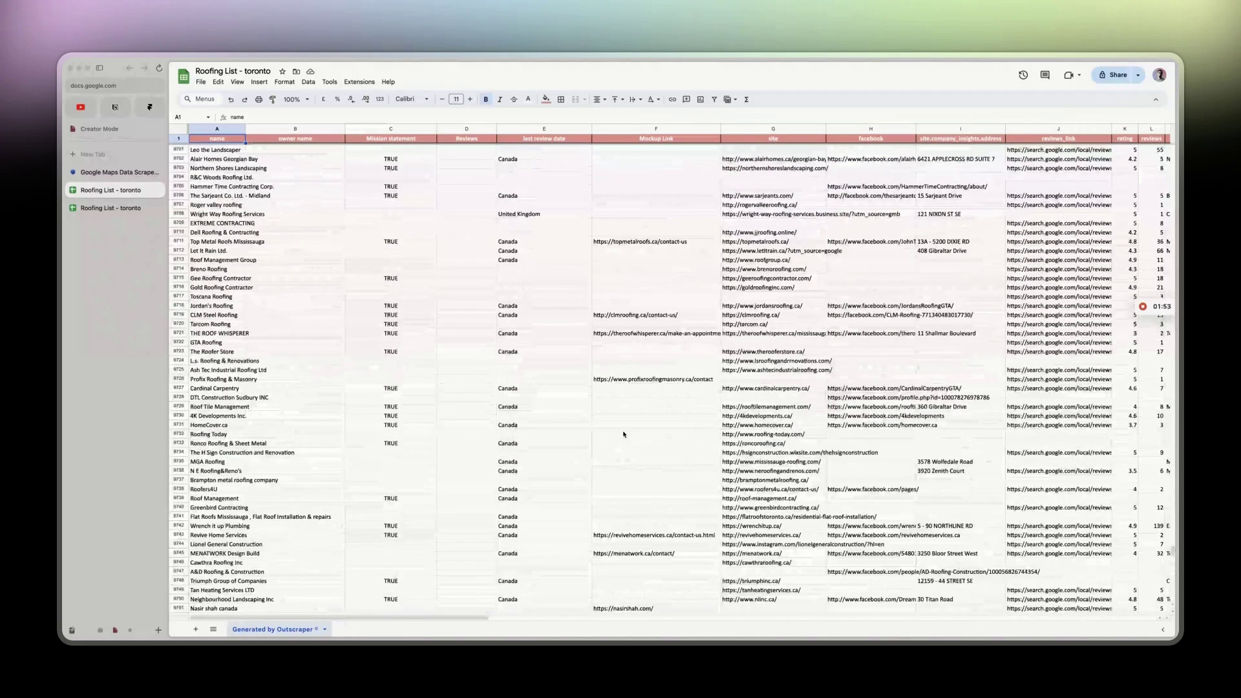
pyautogui.scroll(20, 623, 434)
pyautogui.scroll(20, 624, 434)
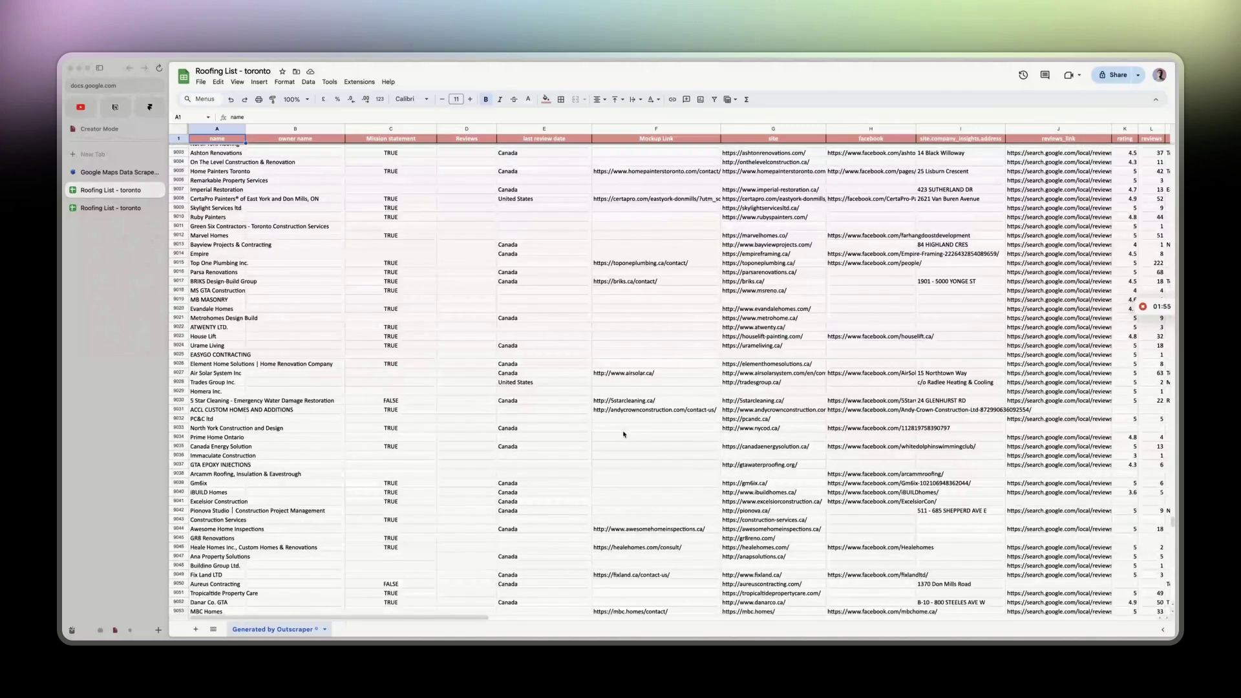
pyautogui.scroll(20, 624, 433)
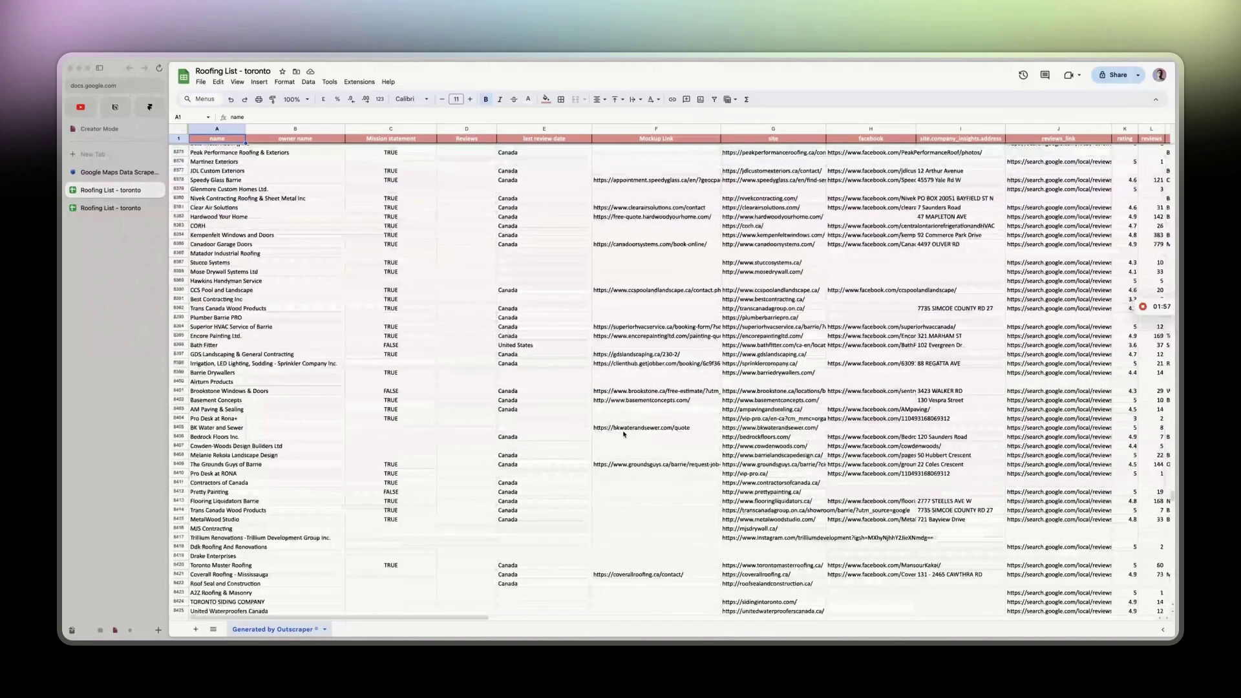
pyautogui.scroll(3, 624, 434)
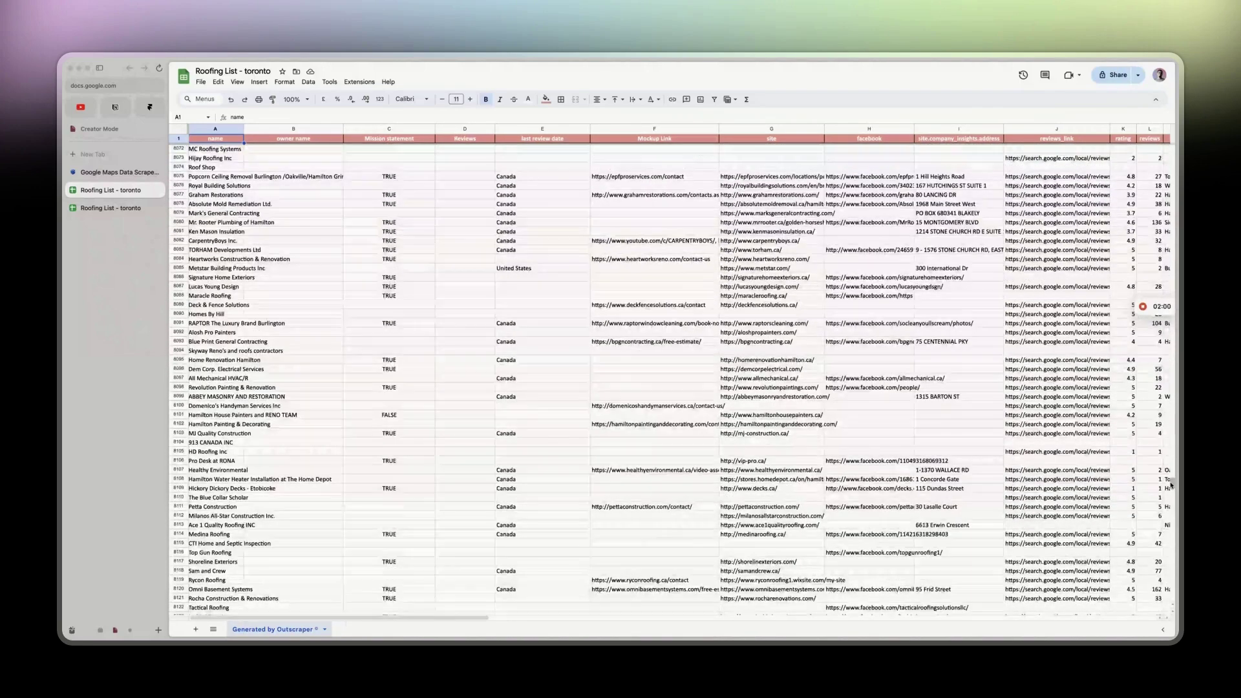
pyautogui.moveTo(1172, 485); pyautogui.dragTo(1164, 142)
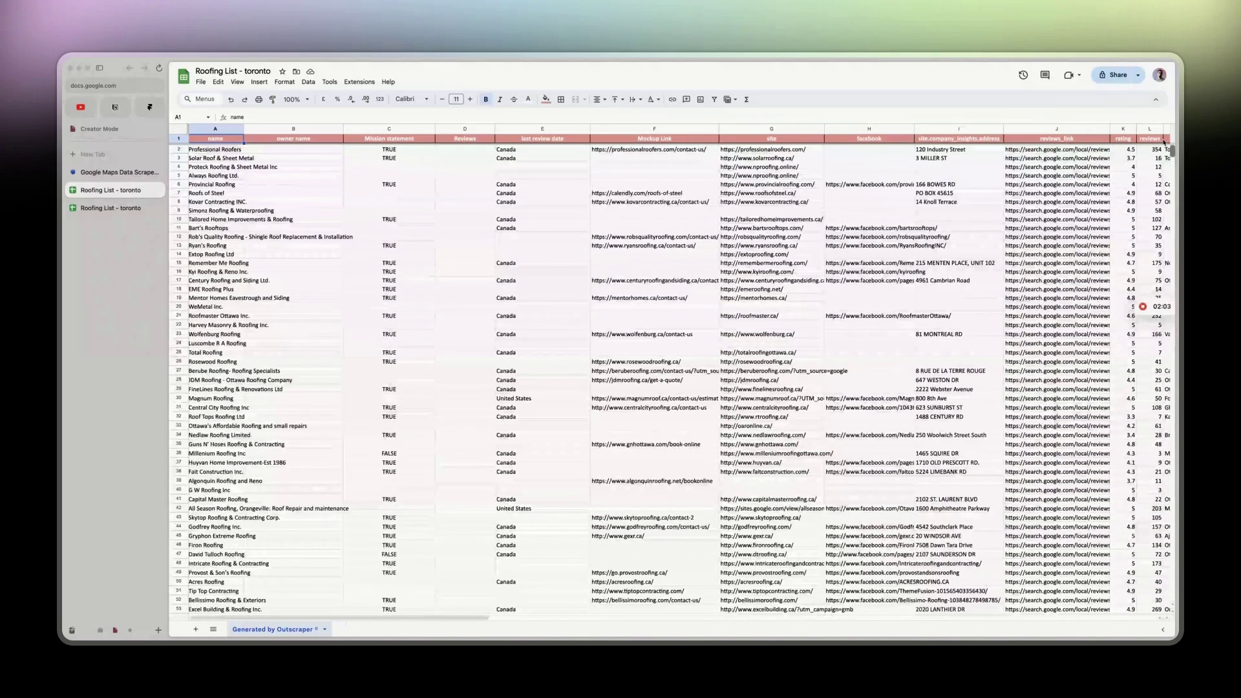
pyautogui.hscroll(1, 743, 174)
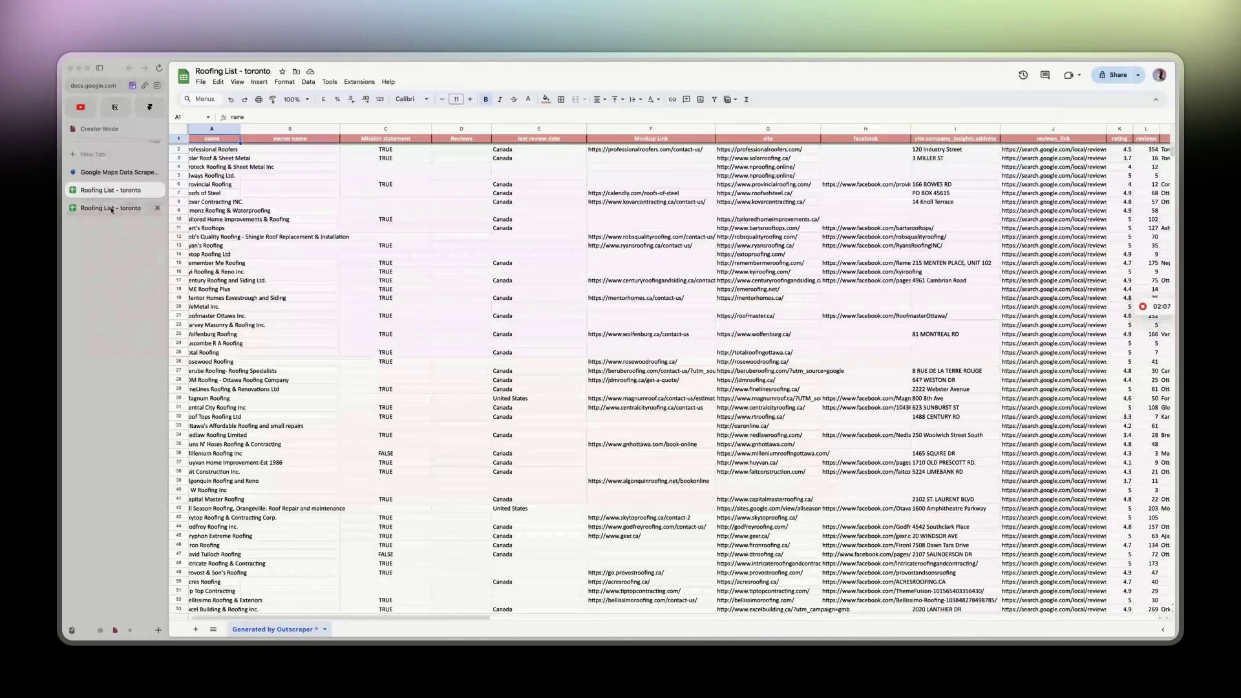
pyautogui.click(111, 208)
pyautogui.click(109, 192)
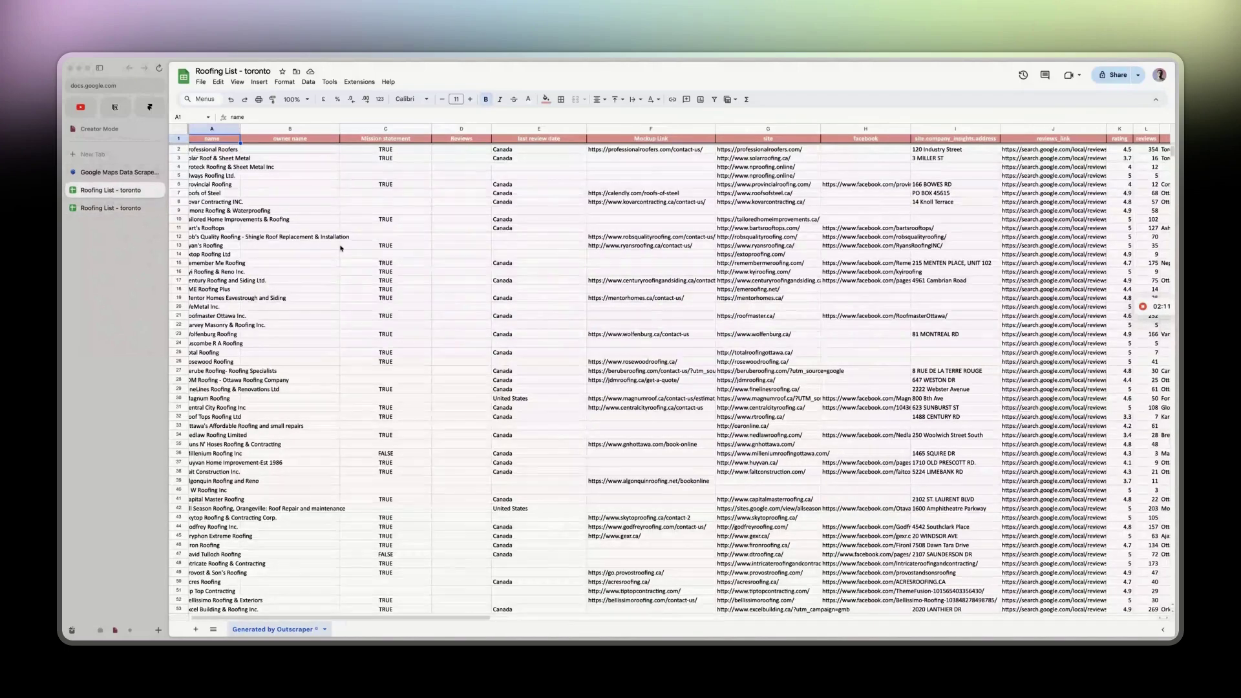
# Select the row 1 header of the Roofing List and bring up its actions to add a filter.
pyautogui.hscroll(-1, 340, 247)
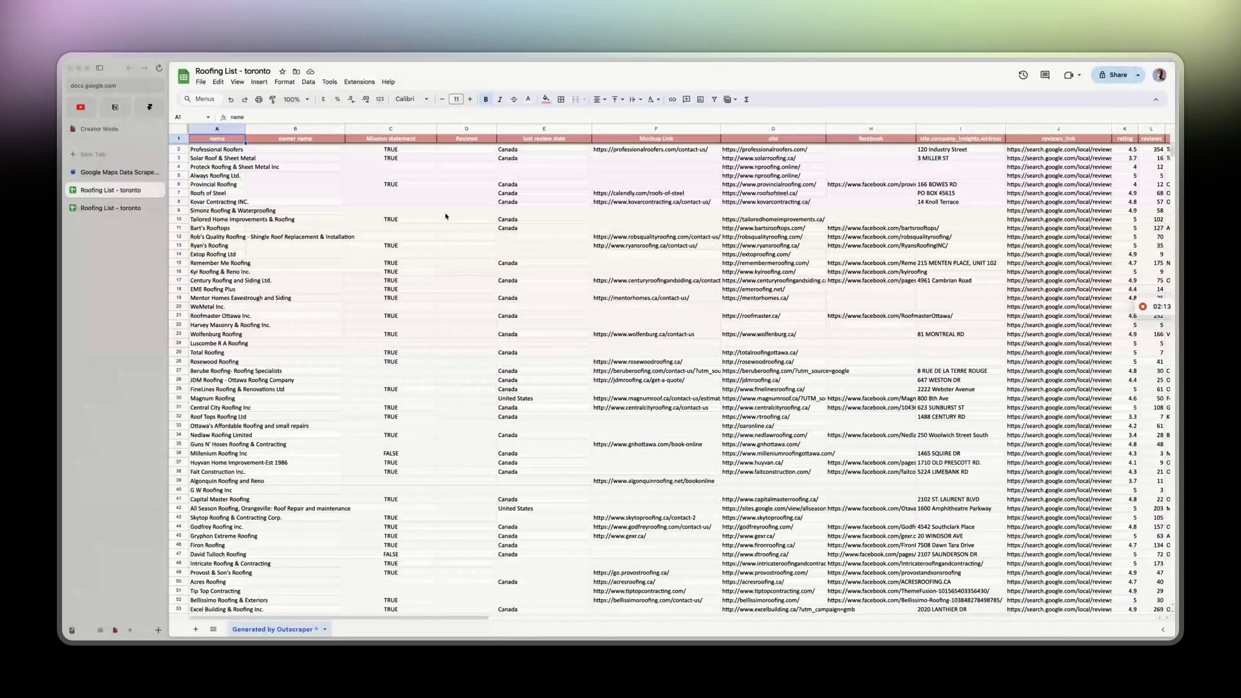
pyautogui.click(183, 139)
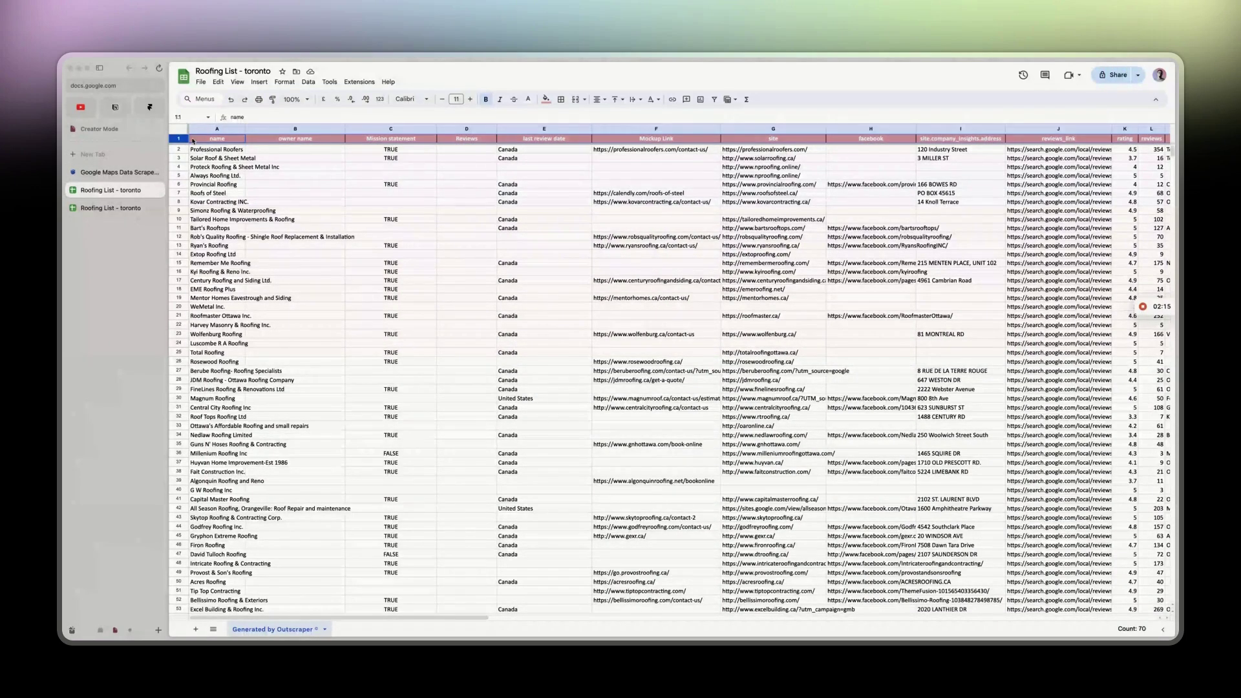
pyautogui.rightClick(192, 140)
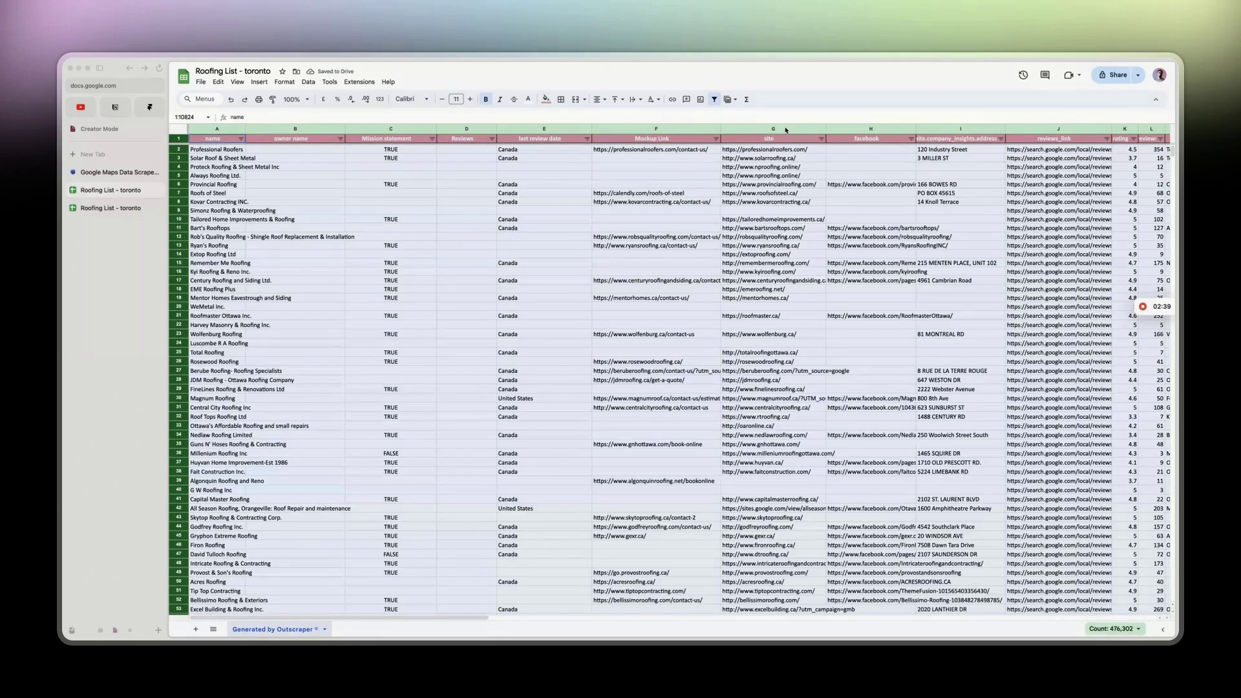
# Filter the site column to 'Is empty', leaving 2,544 of 10,823 roofers, and review the results.
pyautogui.click(772, 157)
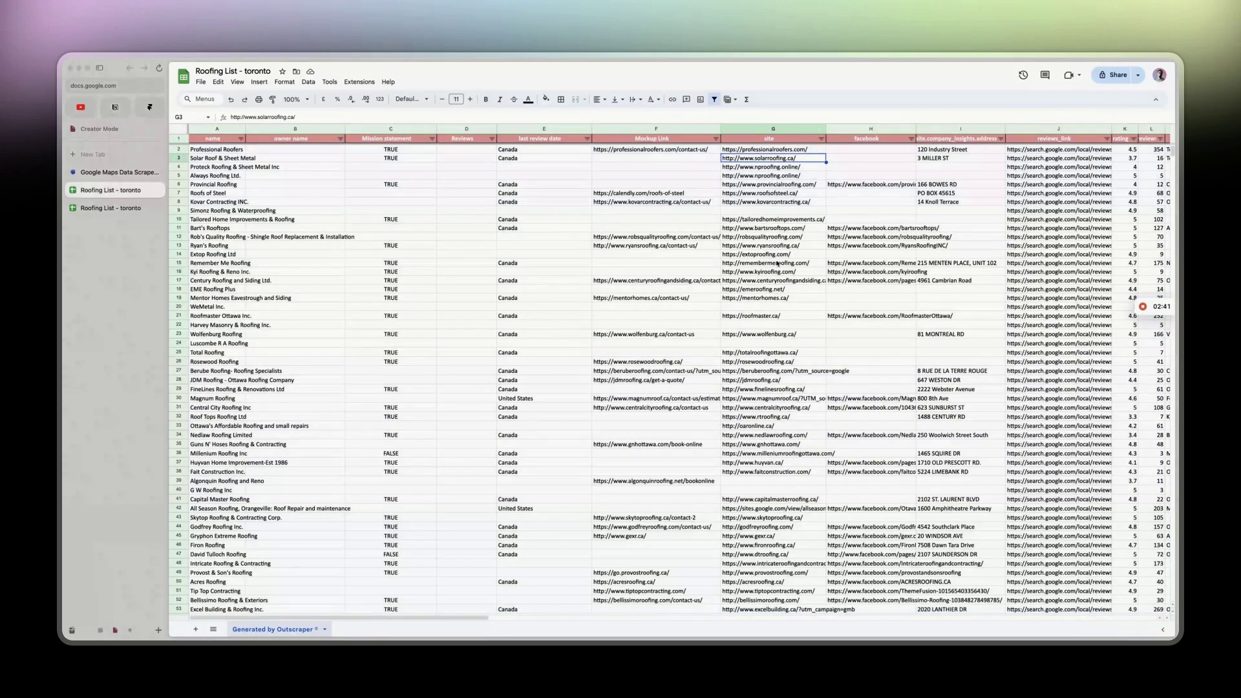
pyautogui.click(821, 139)
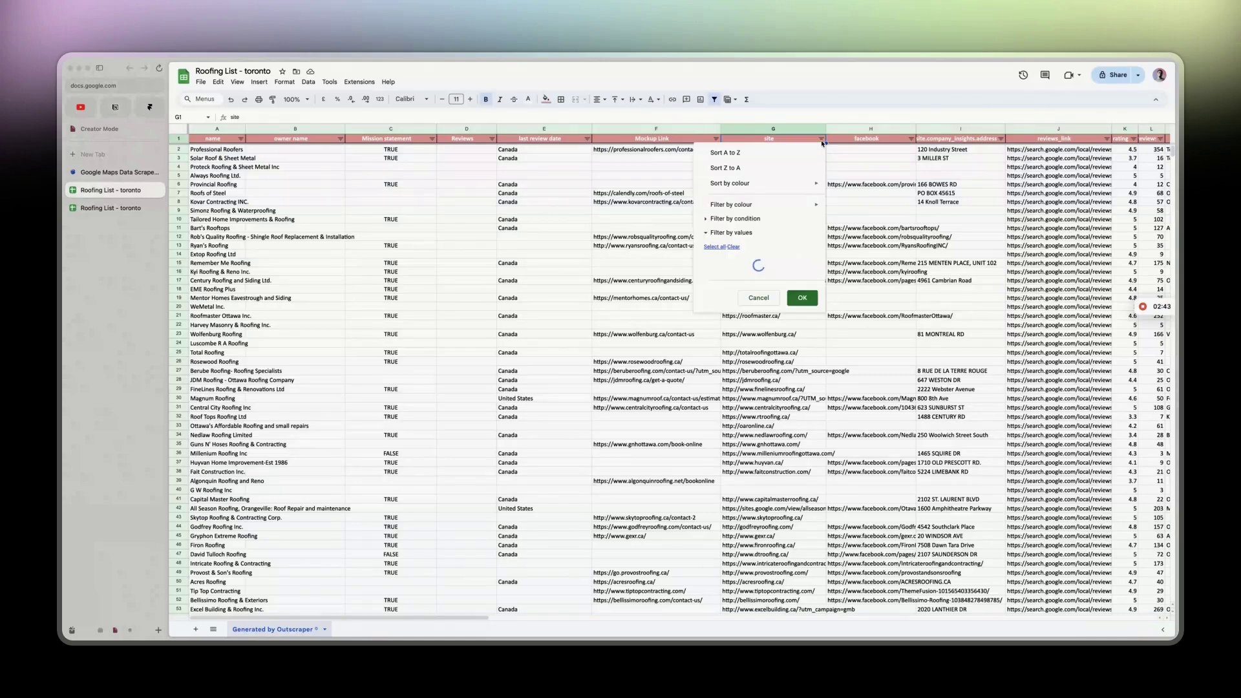
pyautogui.click(722, 220)
pyautogui.click(727, 236)
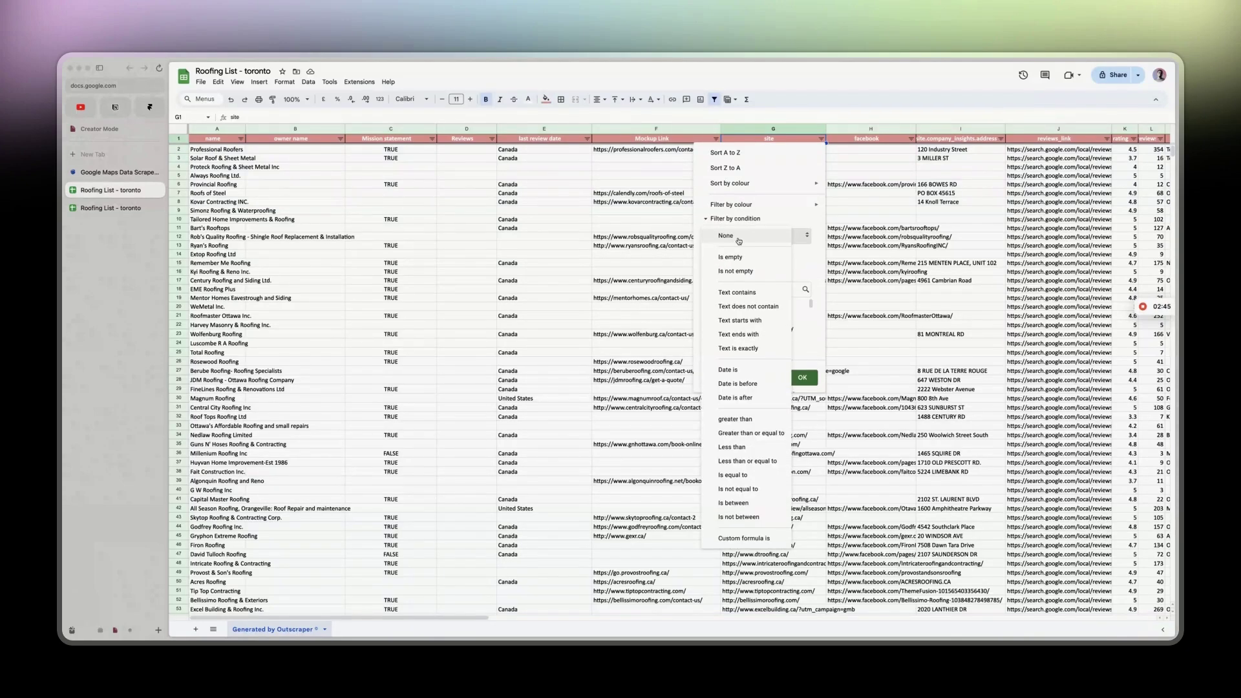
pyautogui.click(732, 258)
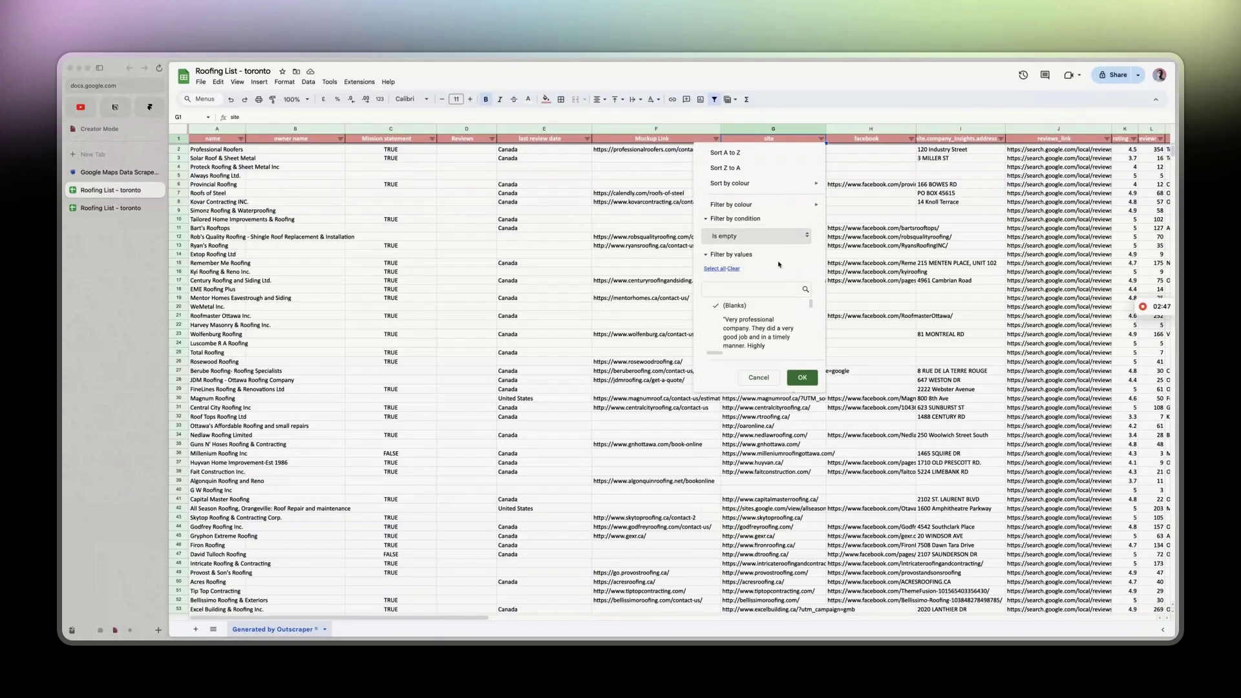
pyautogui.click(803, 378)
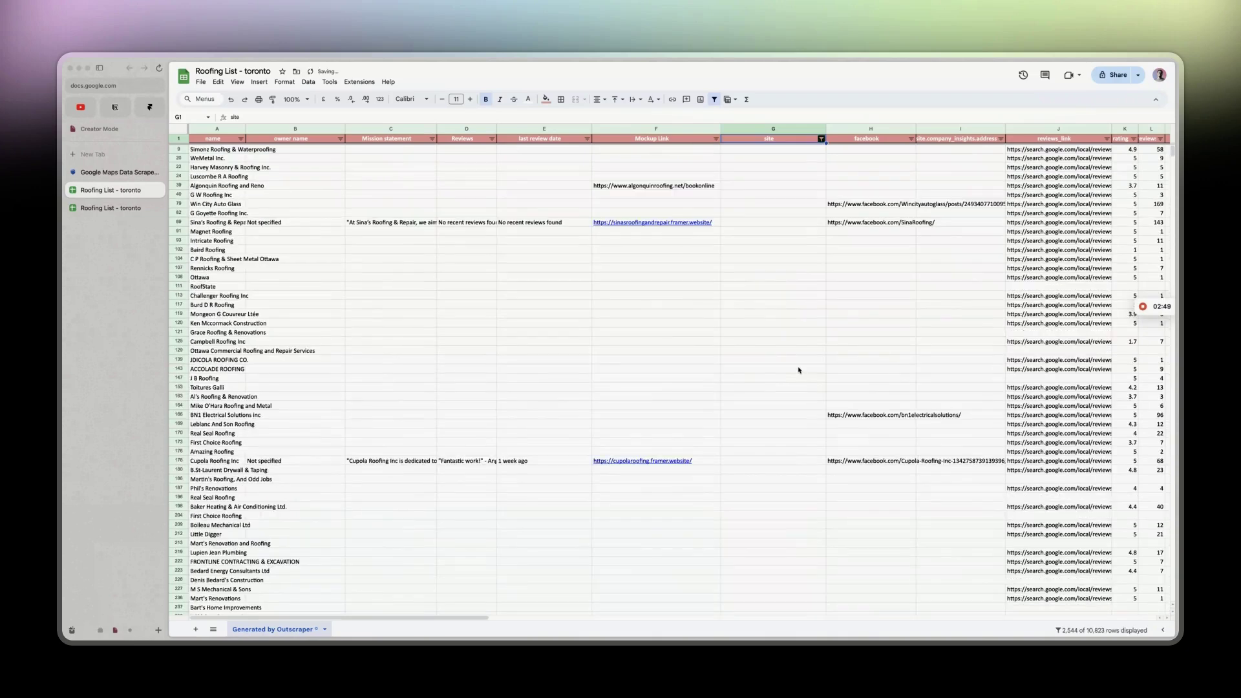
pyautogui.scroll(-20, 771, 325)
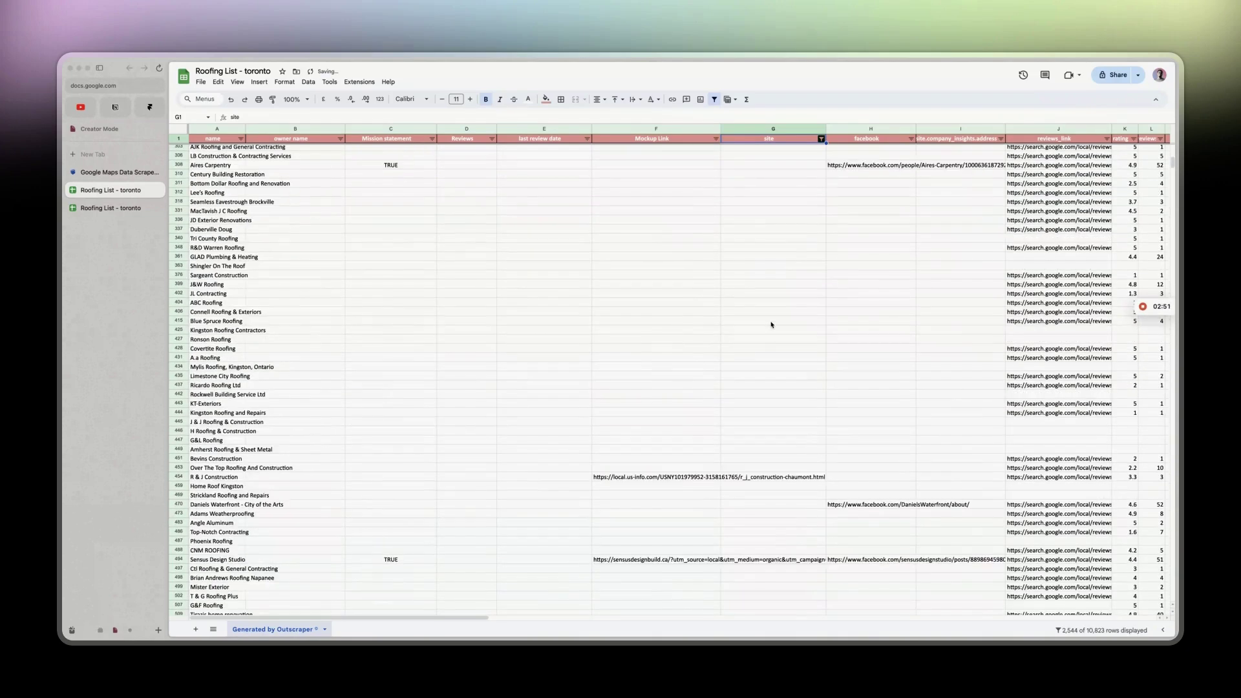
pyautogui.scroll(-20, 771, 324)
pyautogui.scroll(-20, 771, 324)
pyautogui.scroll(5, 771, 325)
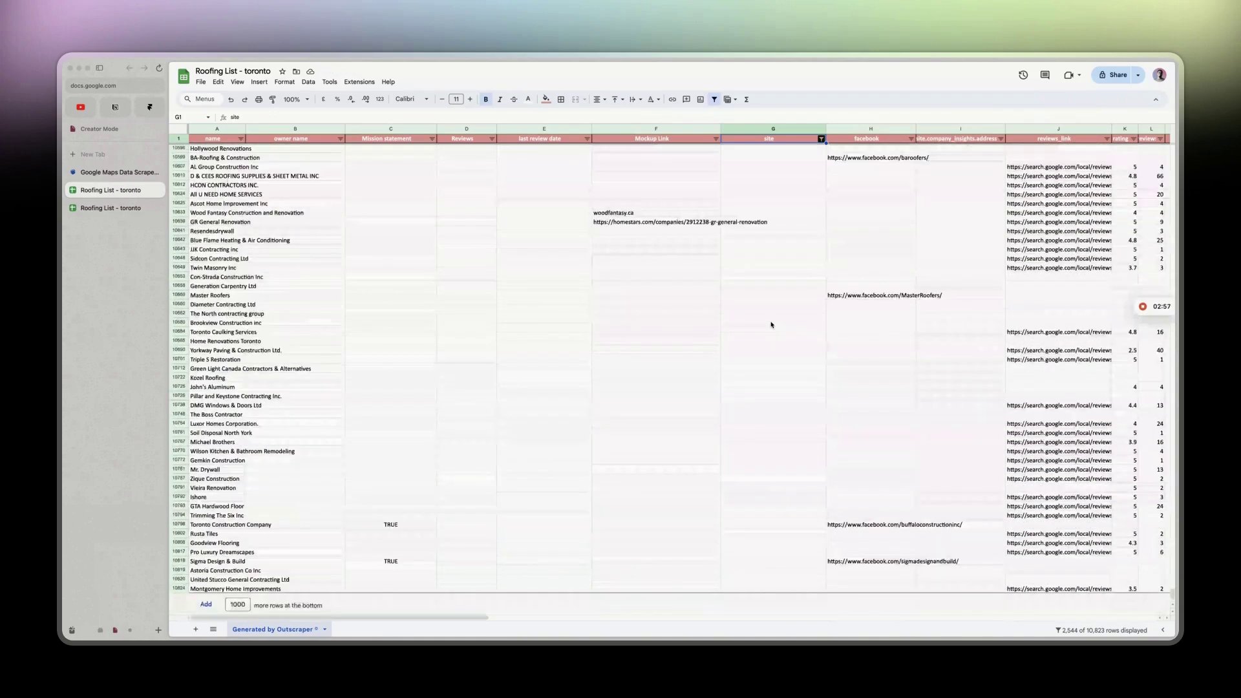
pyautogui.scroll(20, 771, 324)
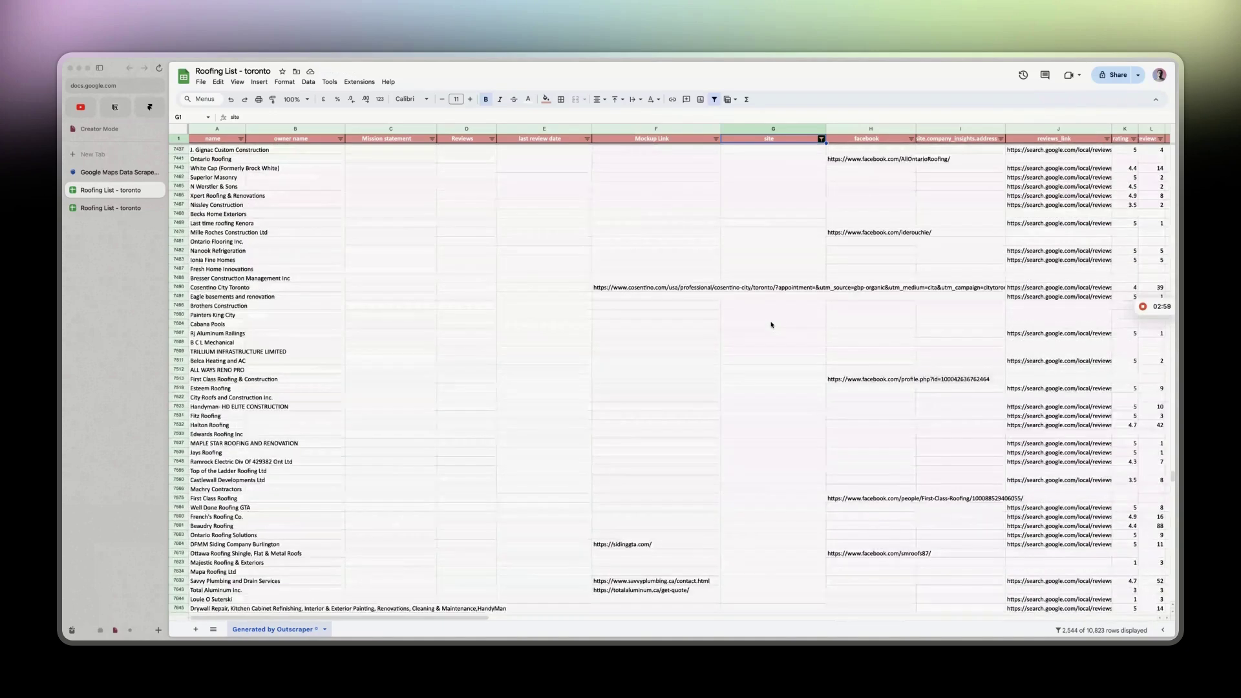
pyautogui.scroll(20, 771, 325)
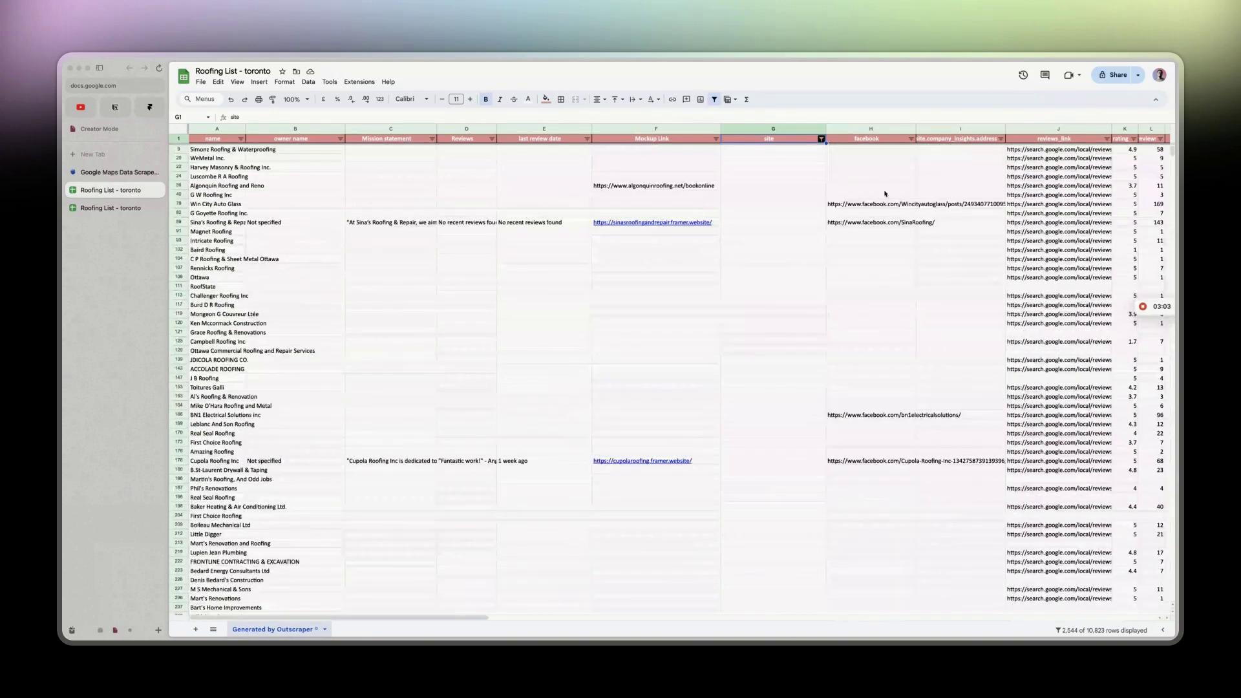
# Filter the facebook column to 'Is not empty', narrowing the list to 281 rows.
pyautogui.click(911, 139)
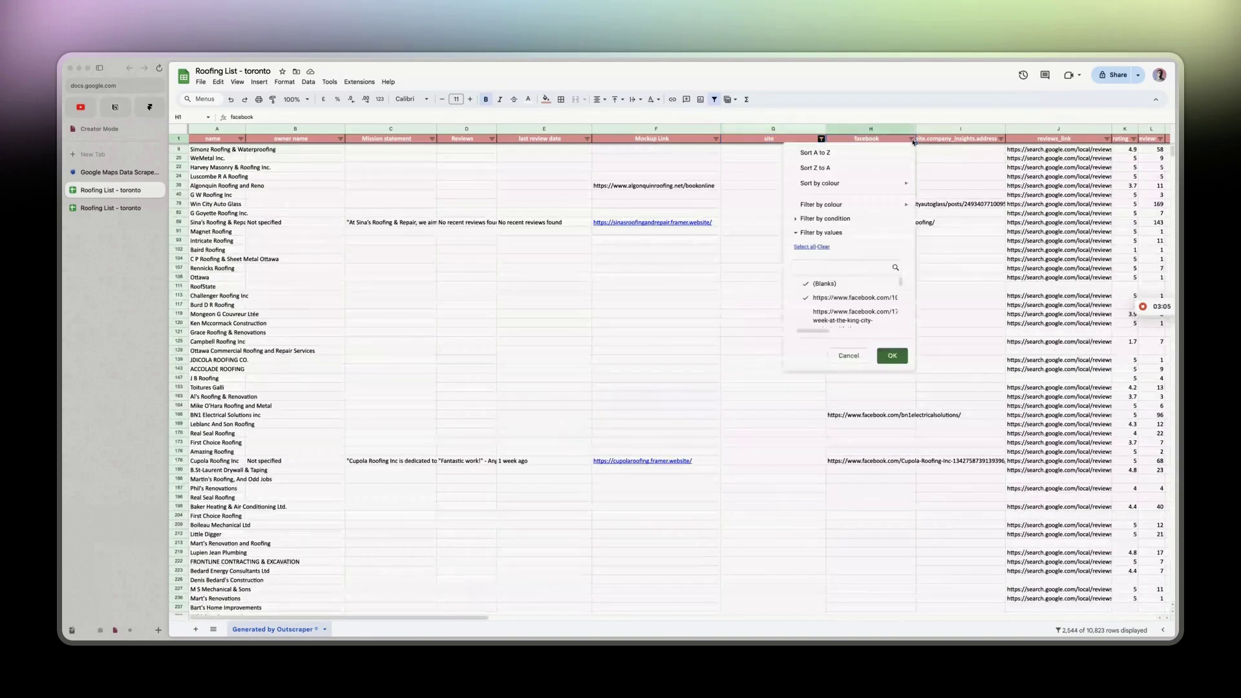
pyautogui.click(814, 219)
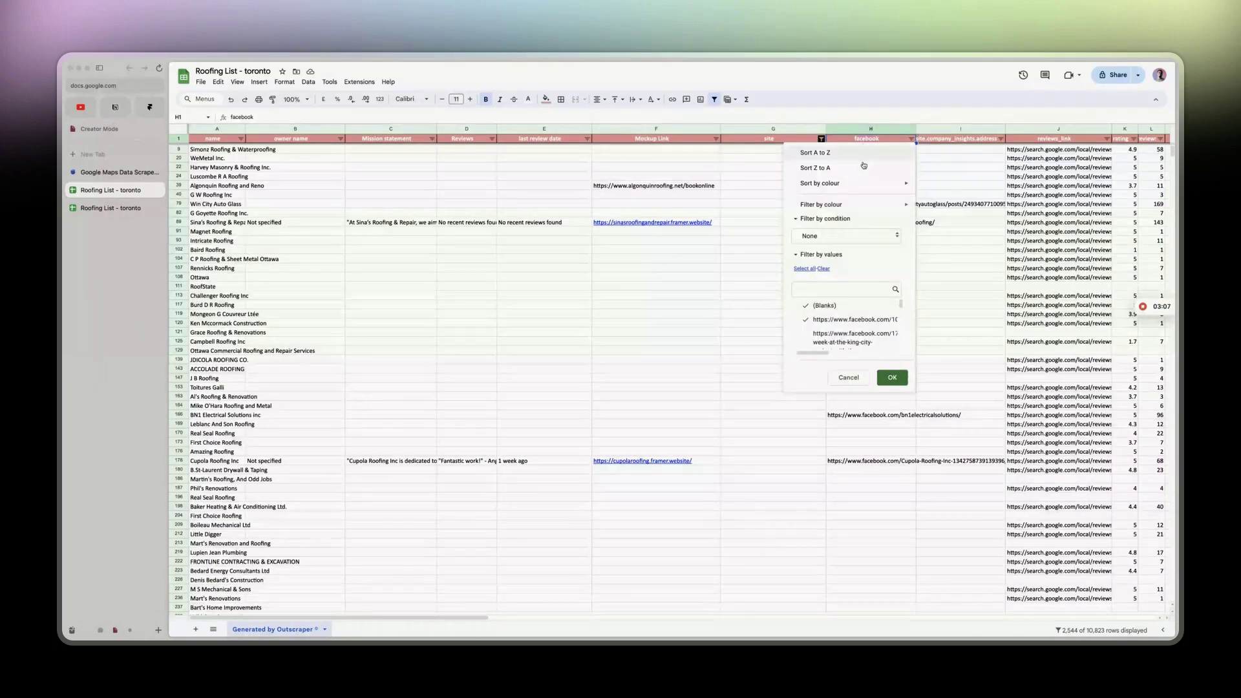
pyautogui.click(826, 238)
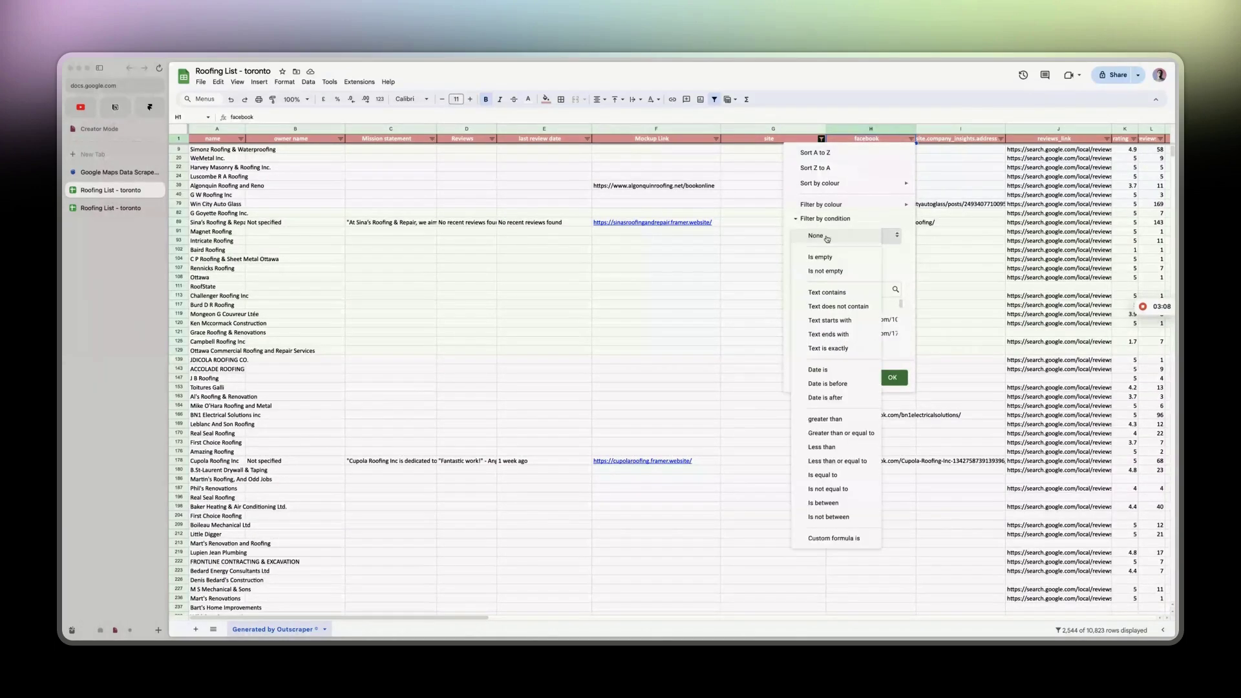
pyautogui.click(824, 270)
pyautogui.click(903, 384)
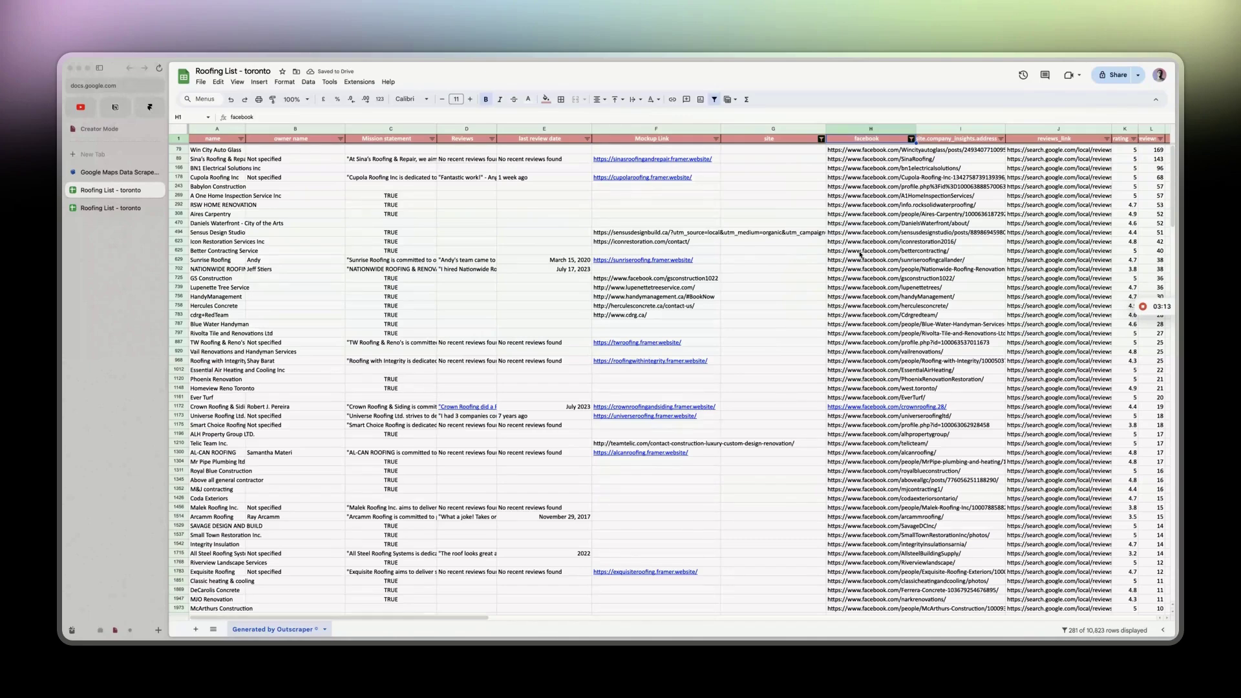
pyautogui.scroll(-20, 859, 254)
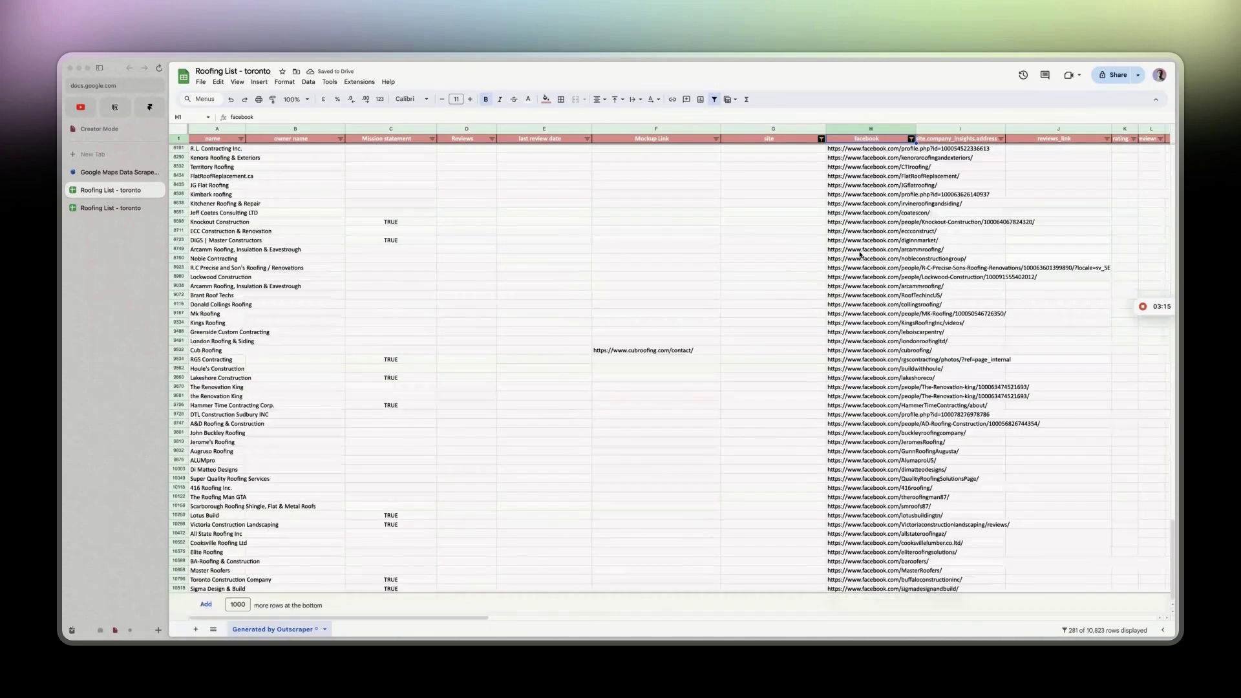
pyautogui.scroll(20, 860, 254)
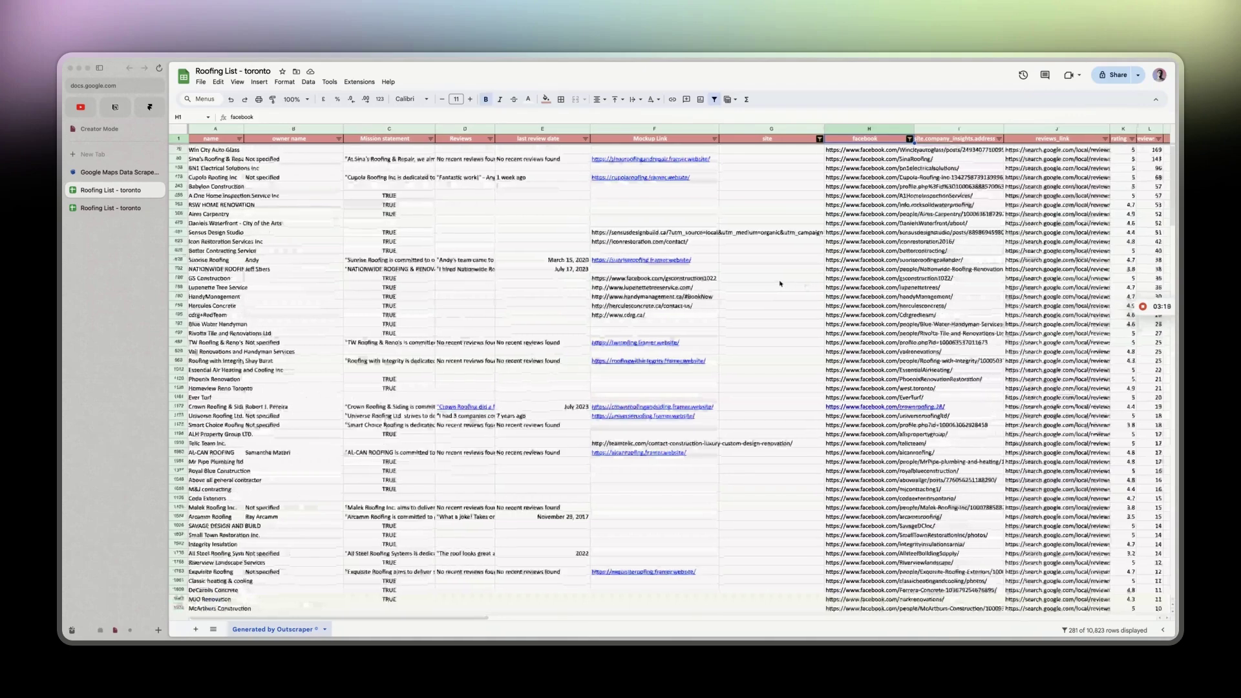
pyautogui.hscroll(5, 779, 283)
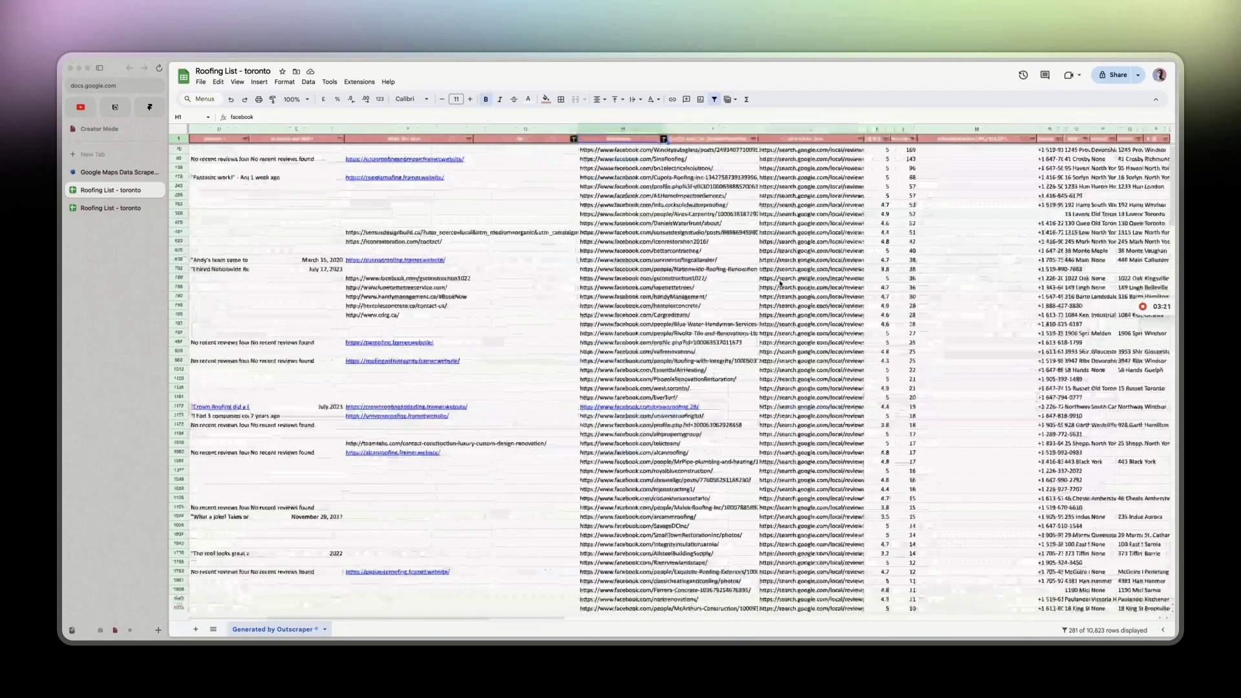
pyautogui.hscroll(-5, 780, 283)
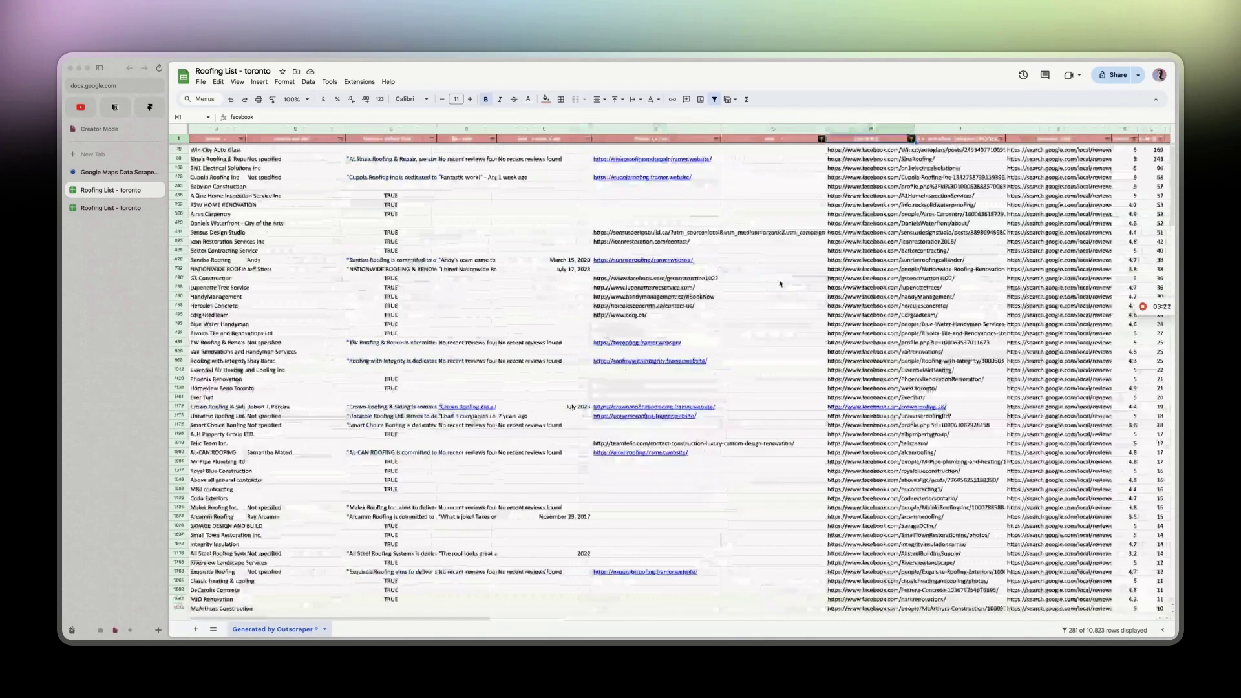
# Filter column A names with 'Text contains' roof, leaving 141 of 10,823 rows.
pyautogui.click(241, 140)
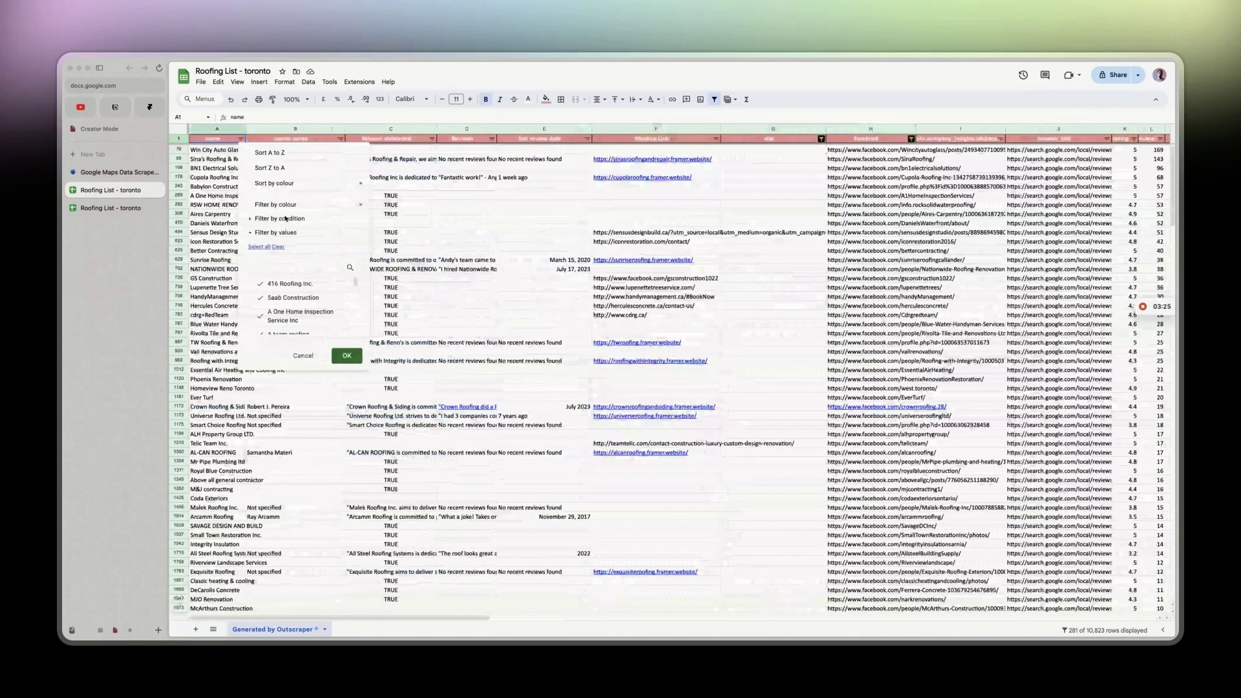
pyautogui.click(284, 219)
pyautogui.click(279, 236)
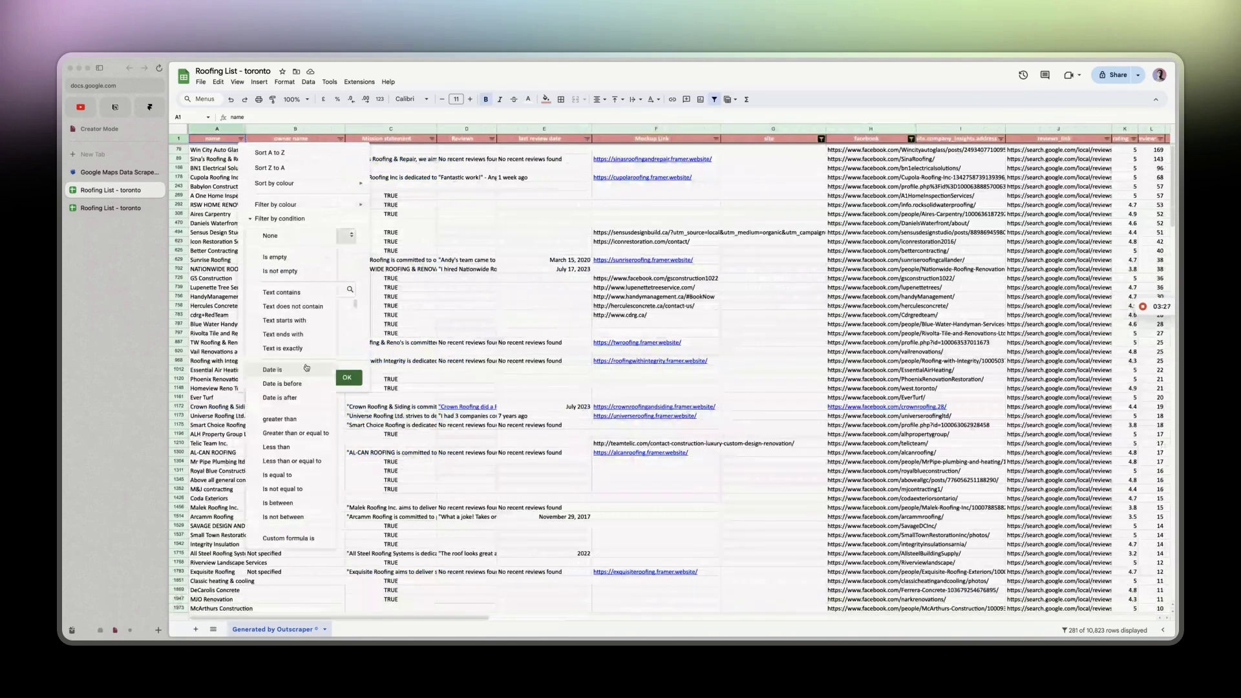
pyautogui.click(303, 296)
pyautogui.click(284, 256)
pyautogui.write('roof')
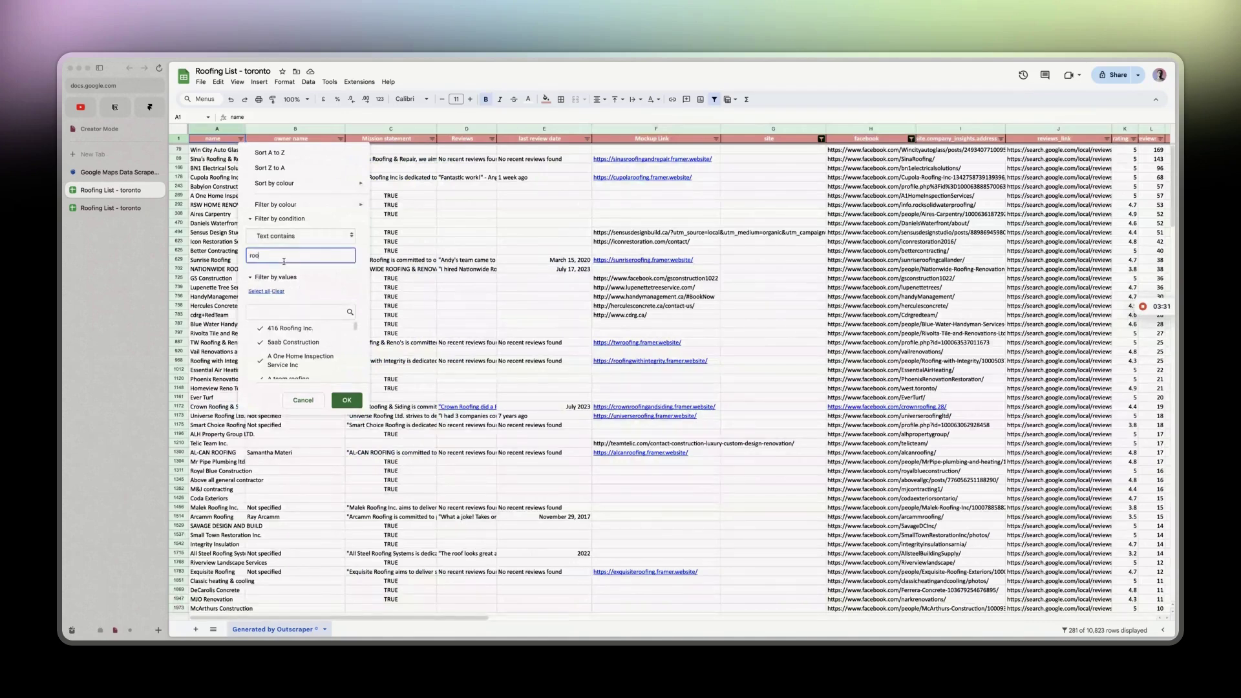
pyautogui.click(352, 402)
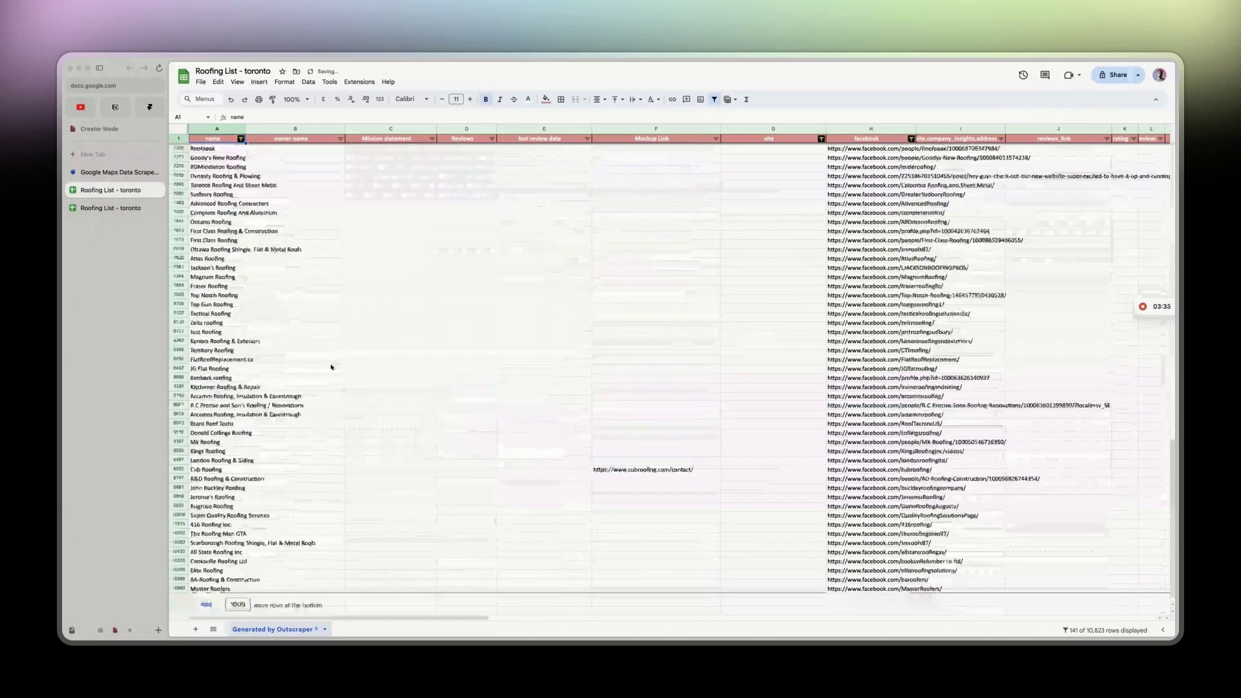
pyautogui.scroll(3, 331, 367)
pyautogui.scroll(2, 331, 367)
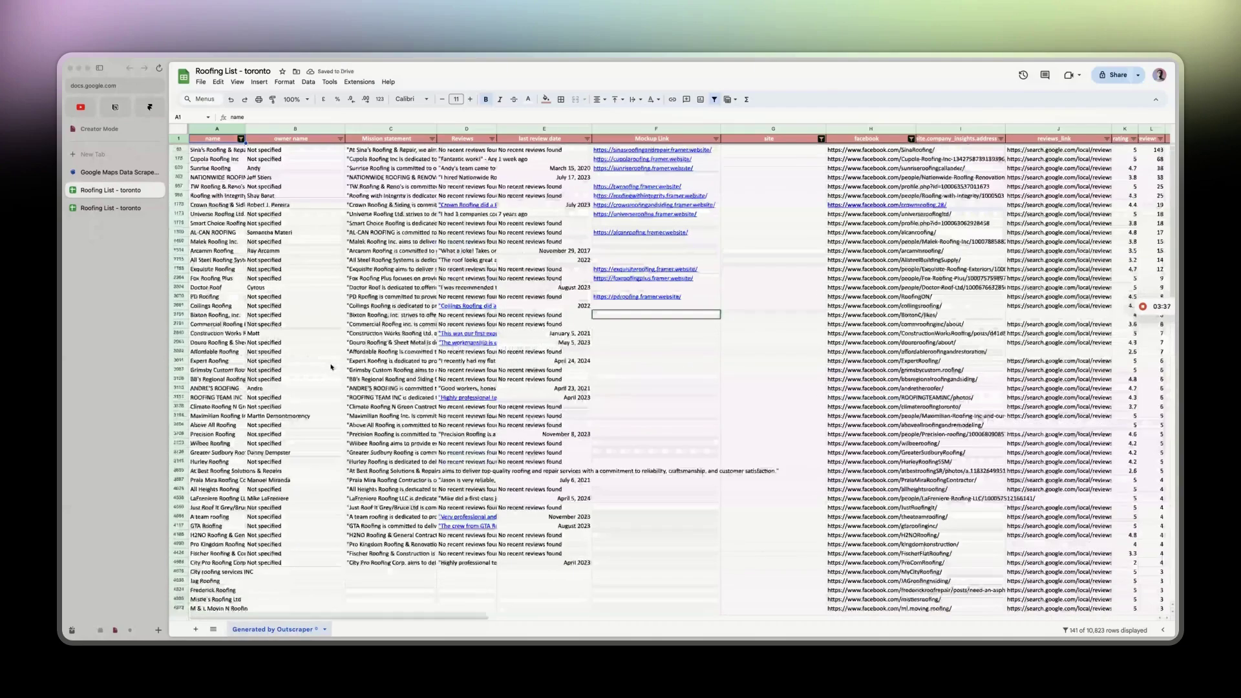
pyautogui.scroll(-20, 270, 257)
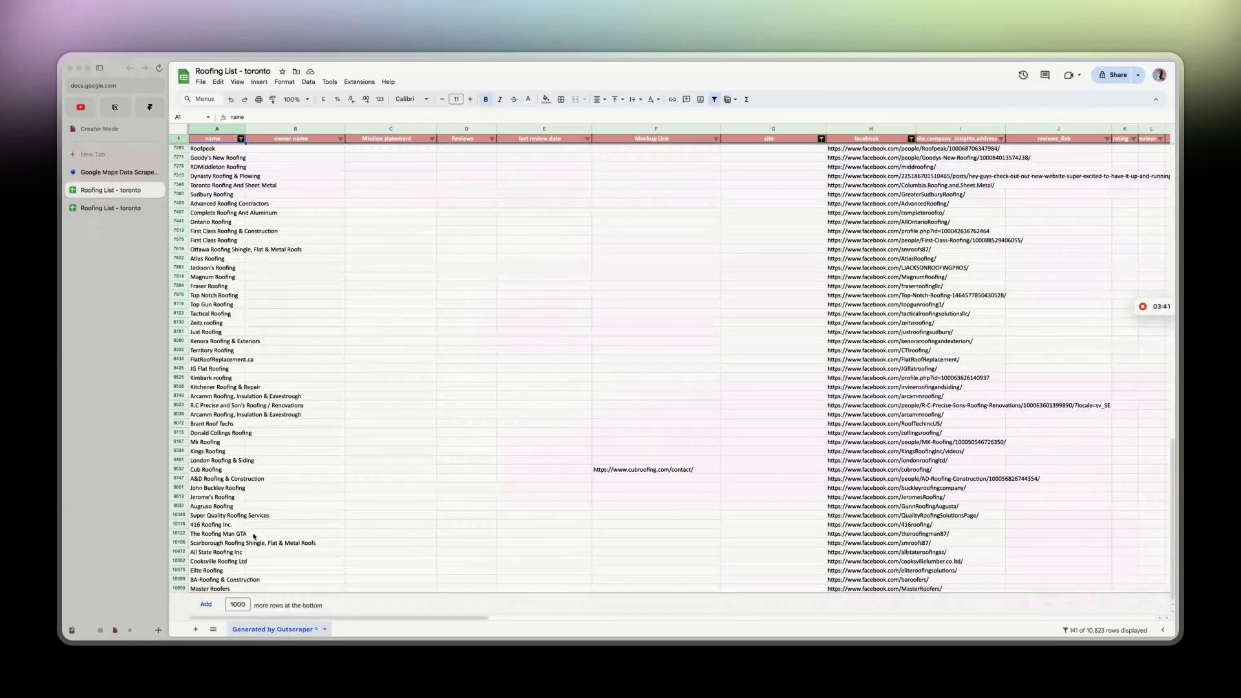
pyautogui.scroll(2, 251, 394)
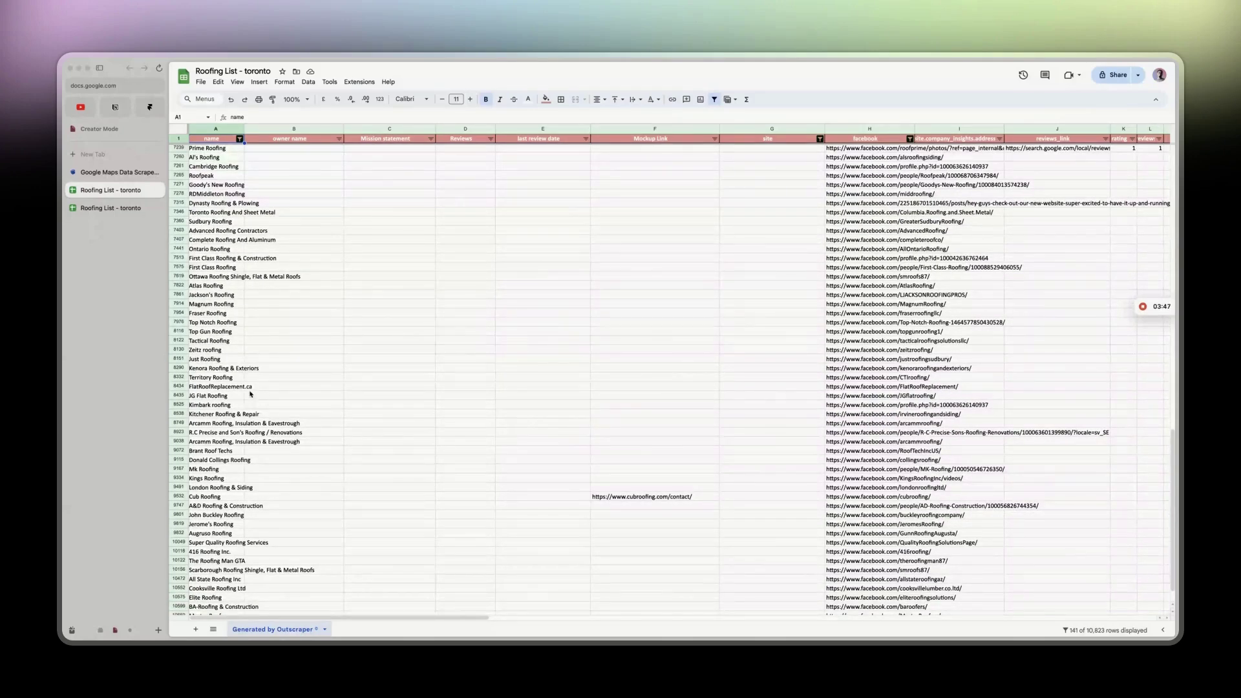
pyautogui.scroll(20, 251, 394)
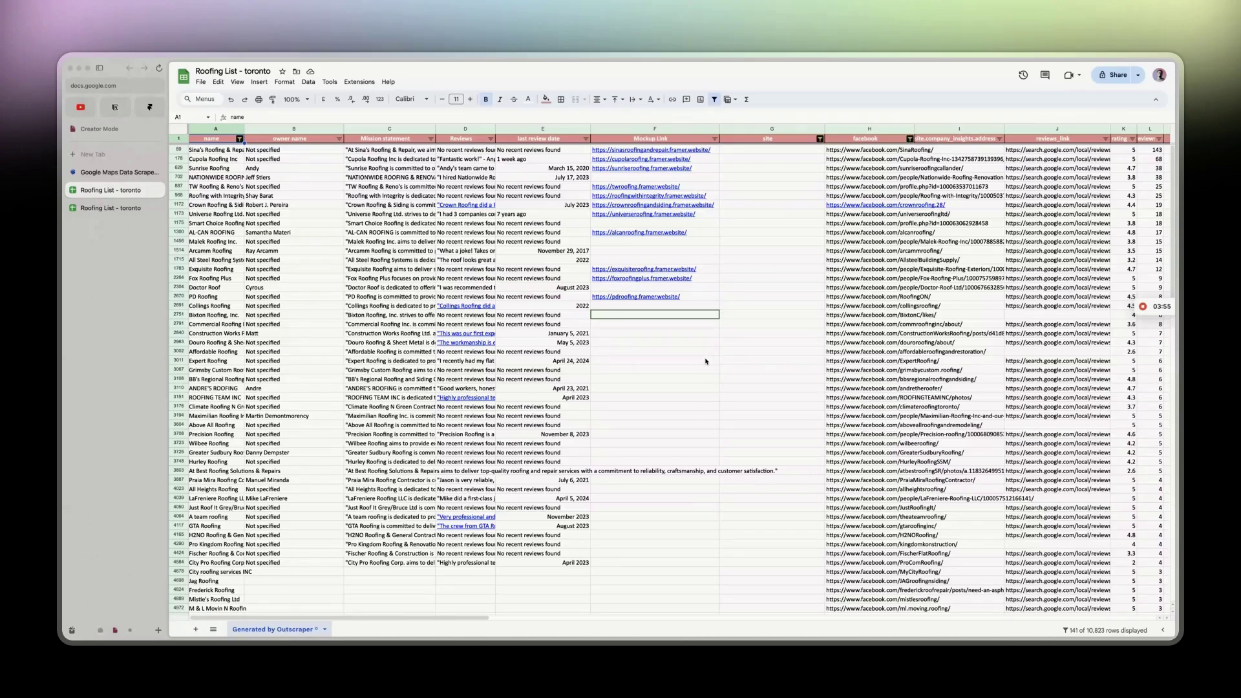
pyautogui.hscroll(1, 714, 358)
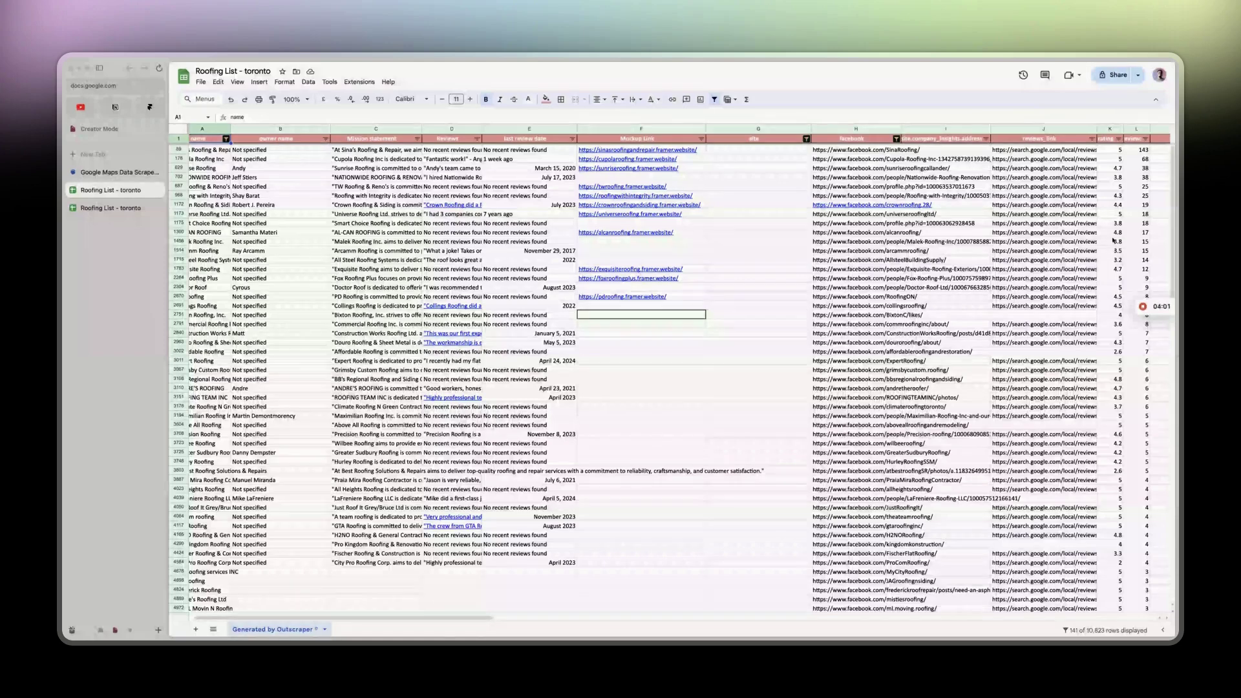
# Filter the rating column to 'Greater than or equal to' 4, leaving 67 roofers.
pyautogui.click(1119, 140)
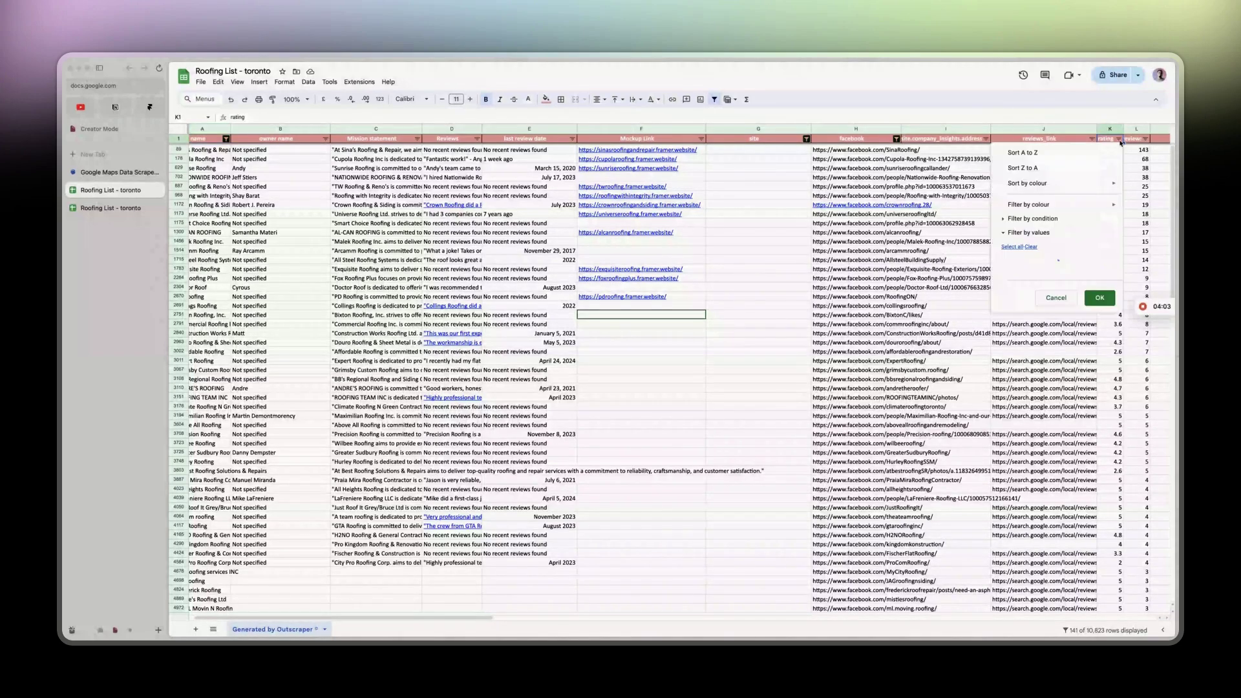
pyautogui.click(1023, 222)
pyautogui.click(1026, 235)
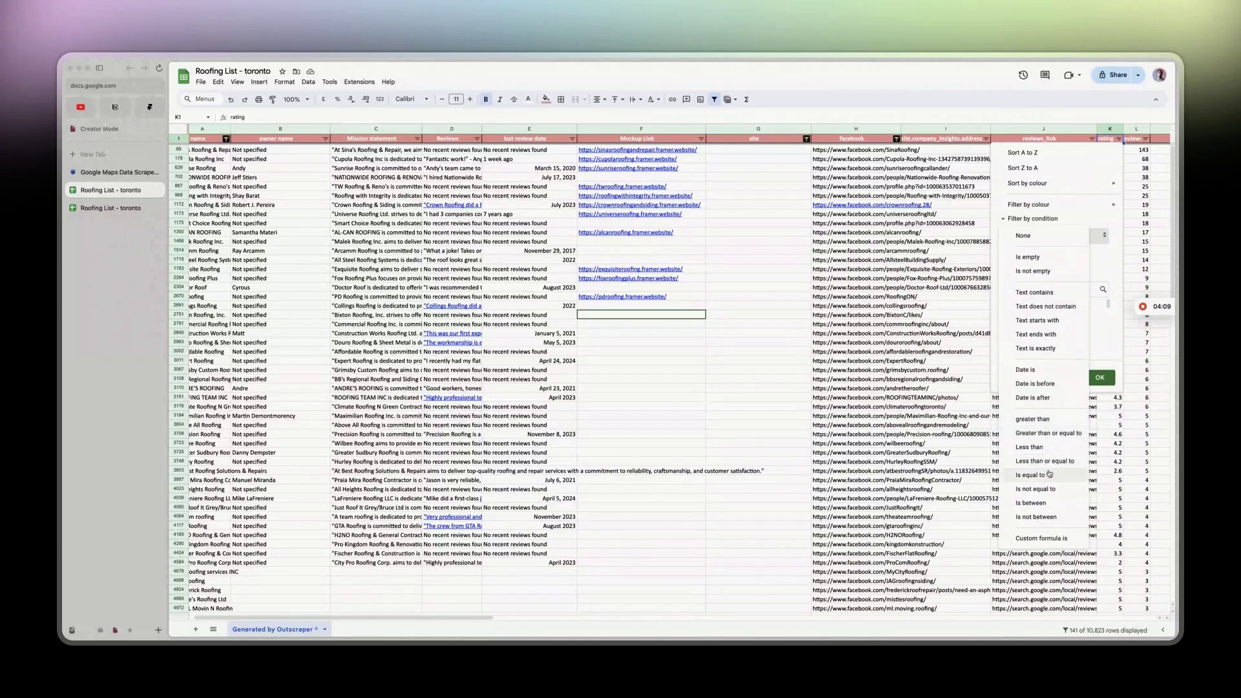
pyautogui.click(1060, 435)
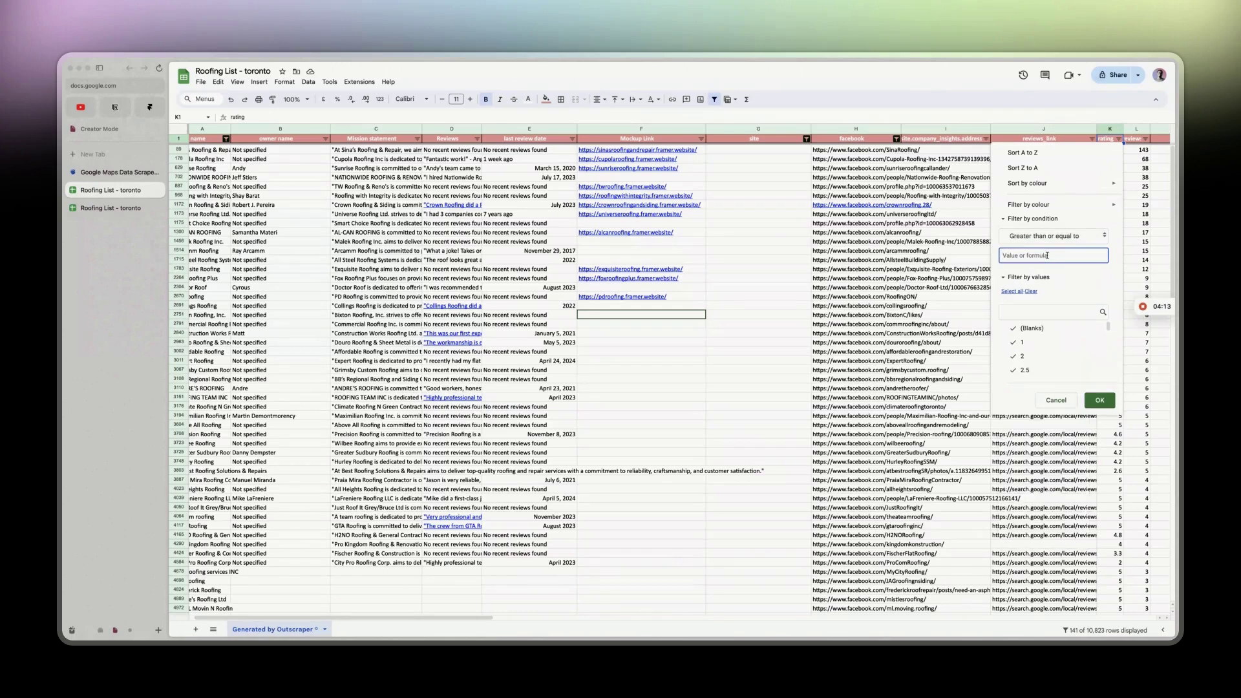
pyautogui.write('4')
pyautogui.click(1088, 401)
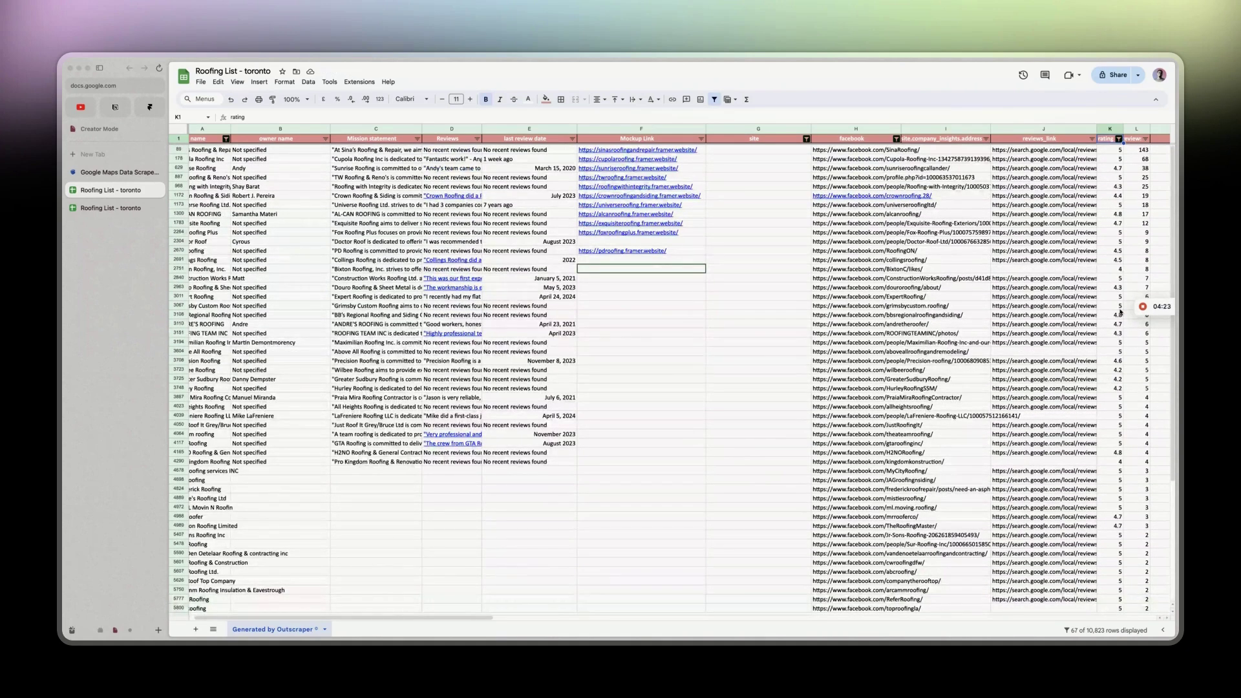
# Scroll right across the filtered rows to the Mockup Link column and dismiss the open link preview.
pyautogui.hscroll(15, 1058, 304)
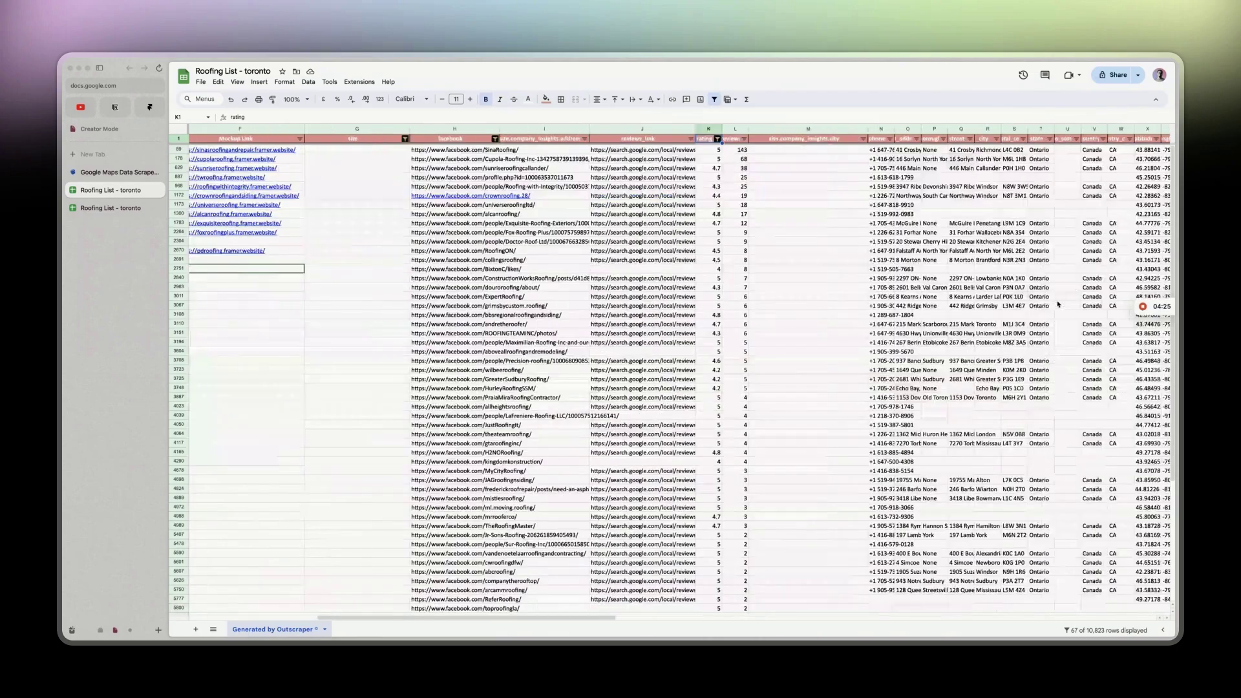
pyautogui.hscroll(3, 1058, 304)
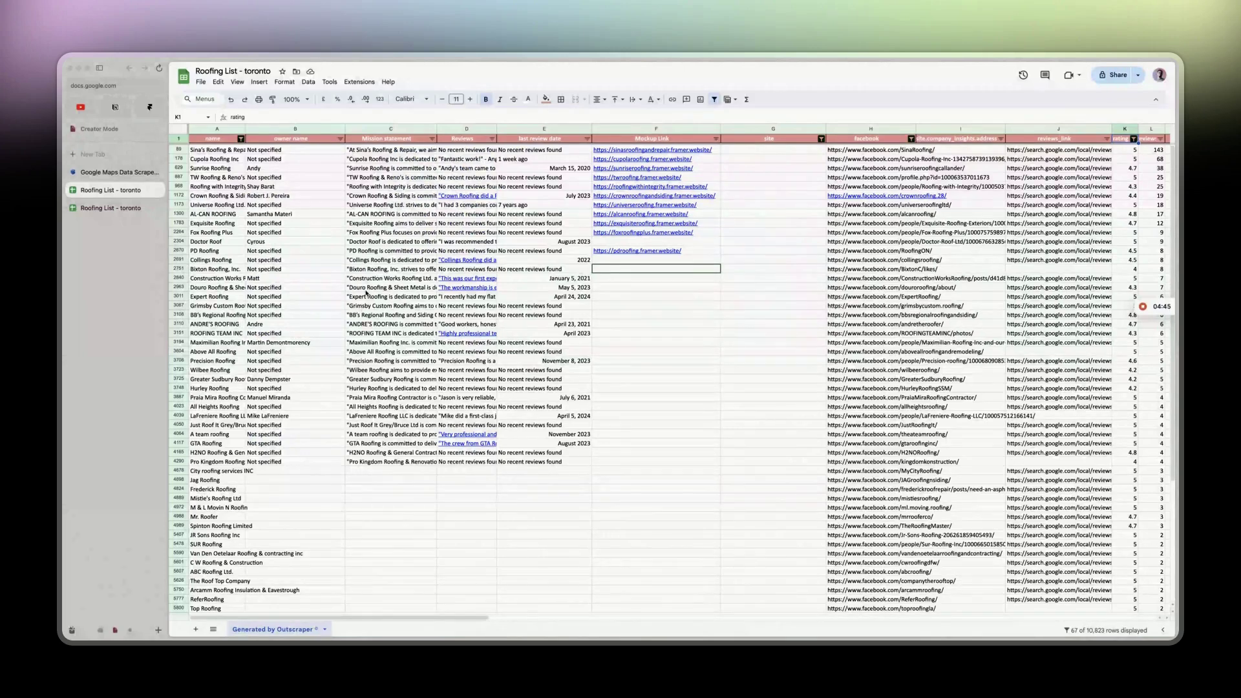
pyautogui.hscroll(5, 452, 271)
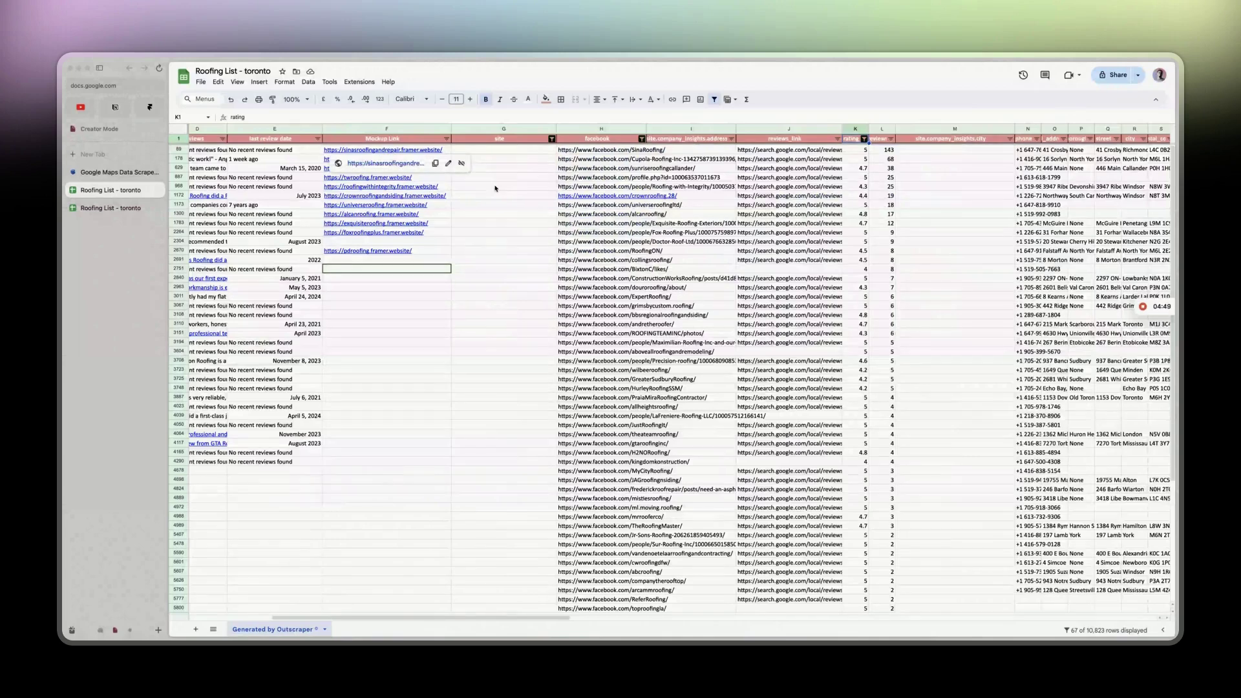
pyautogui.click(482, 304)
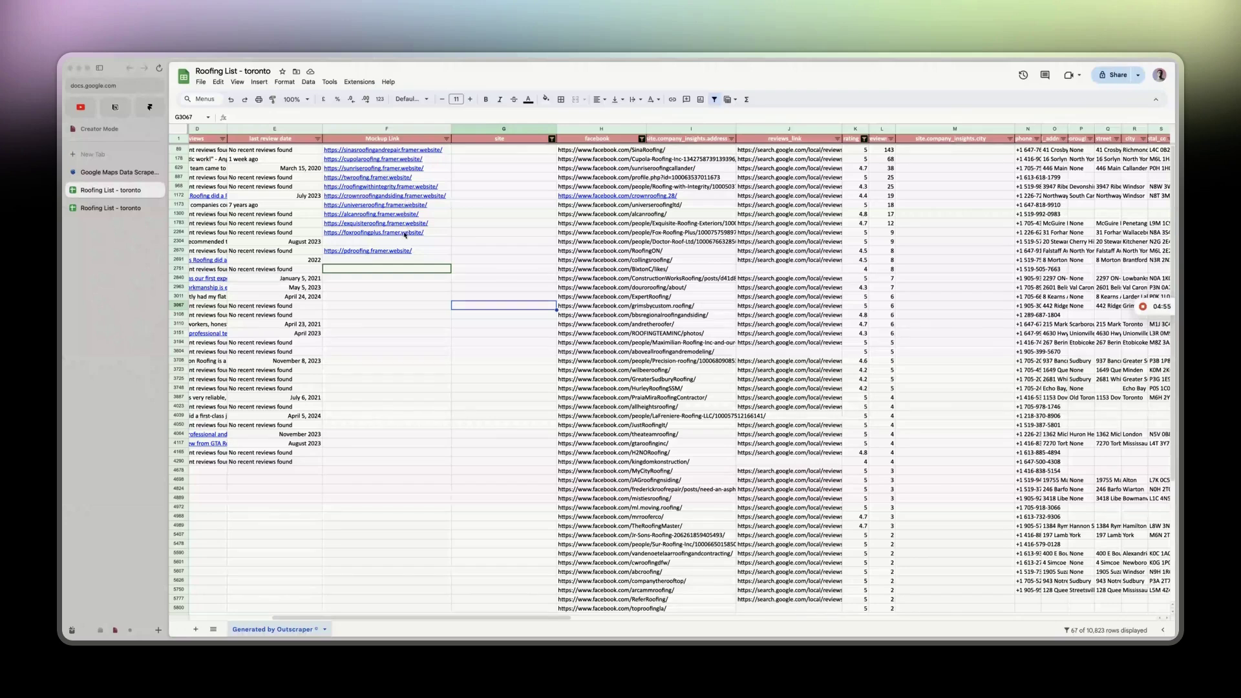
pyautogui.moveTo(405, 236)
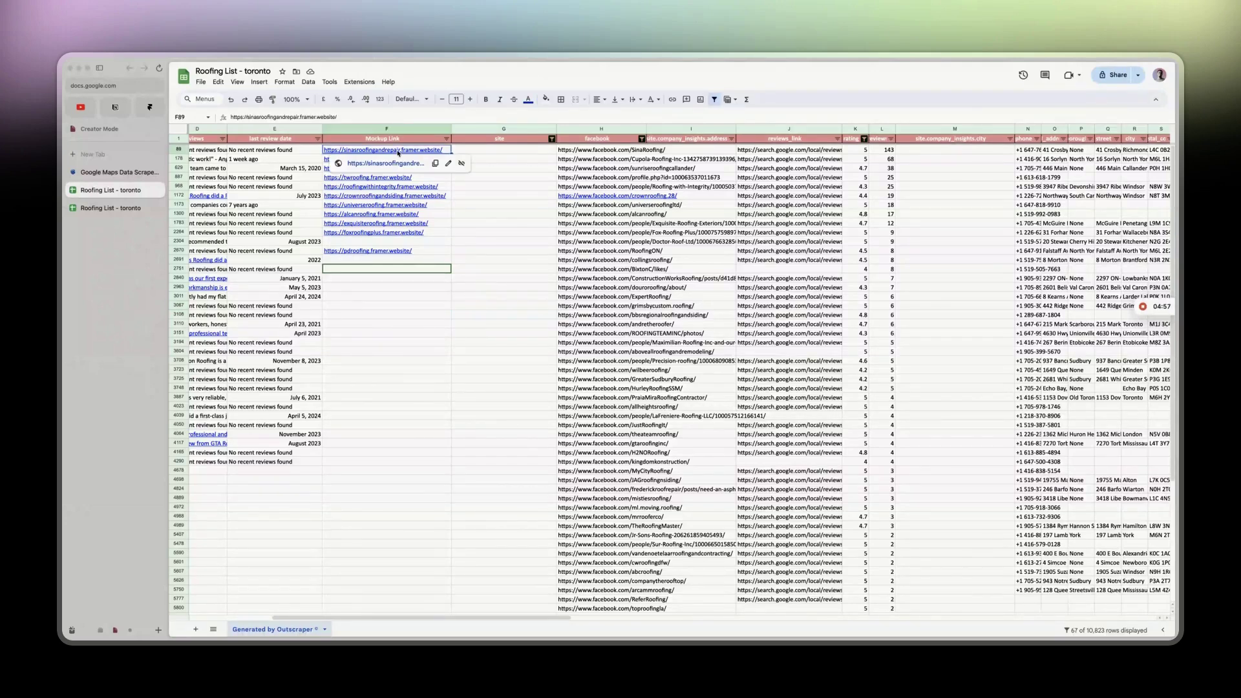
# Open the Sina Roofing & Repairs mockup from the first row and scroll through its page.
pyautogui.click(393, 166)
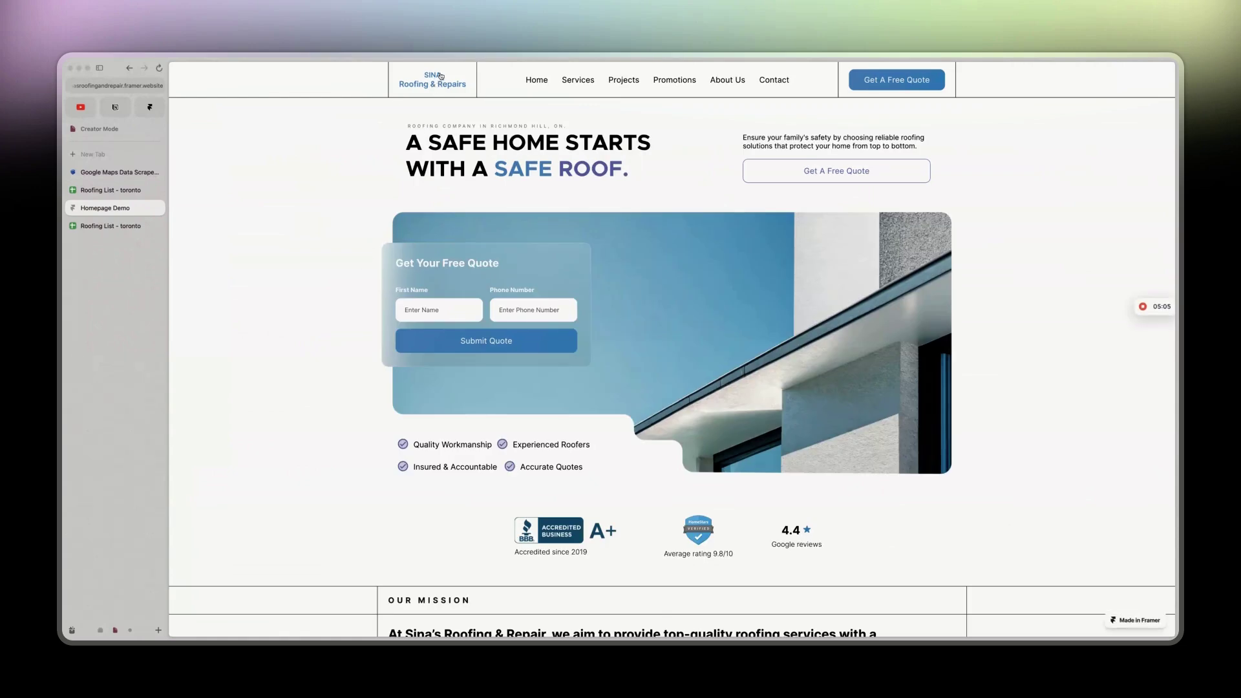
pyautogui.scroll(-8, 571, 336)
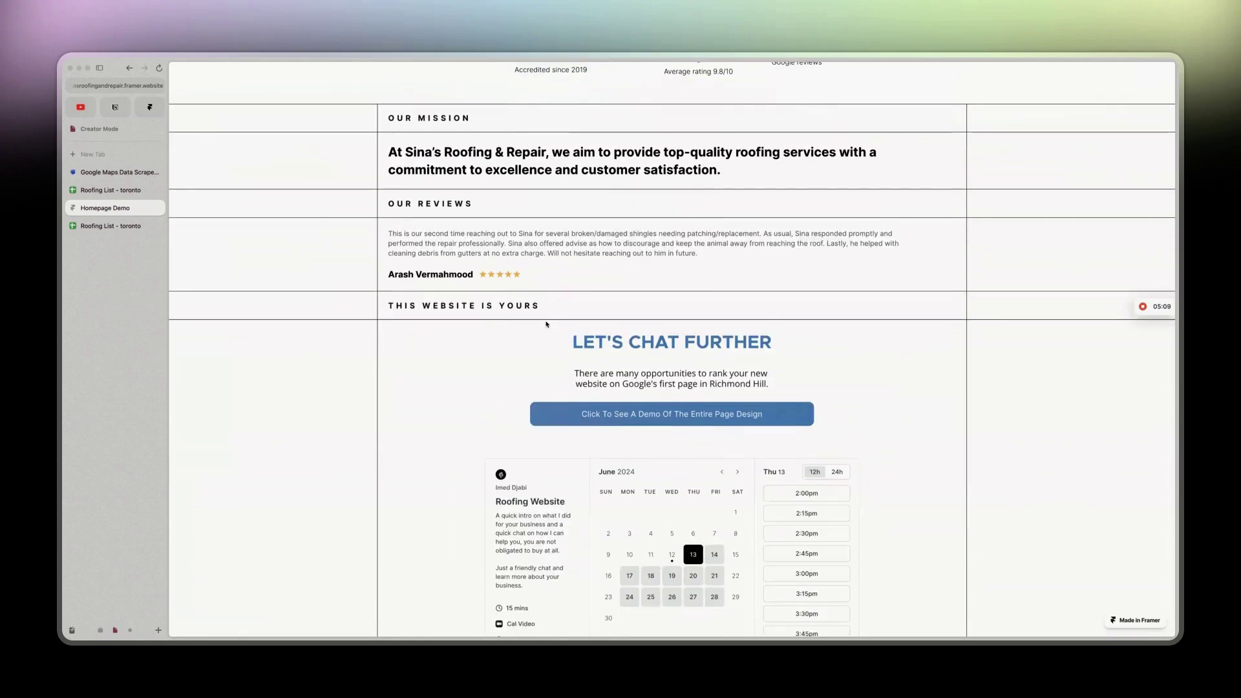
pyautogui.scroll(10, 549, 323)
pyautogui.scroll(-10, 548, 320)
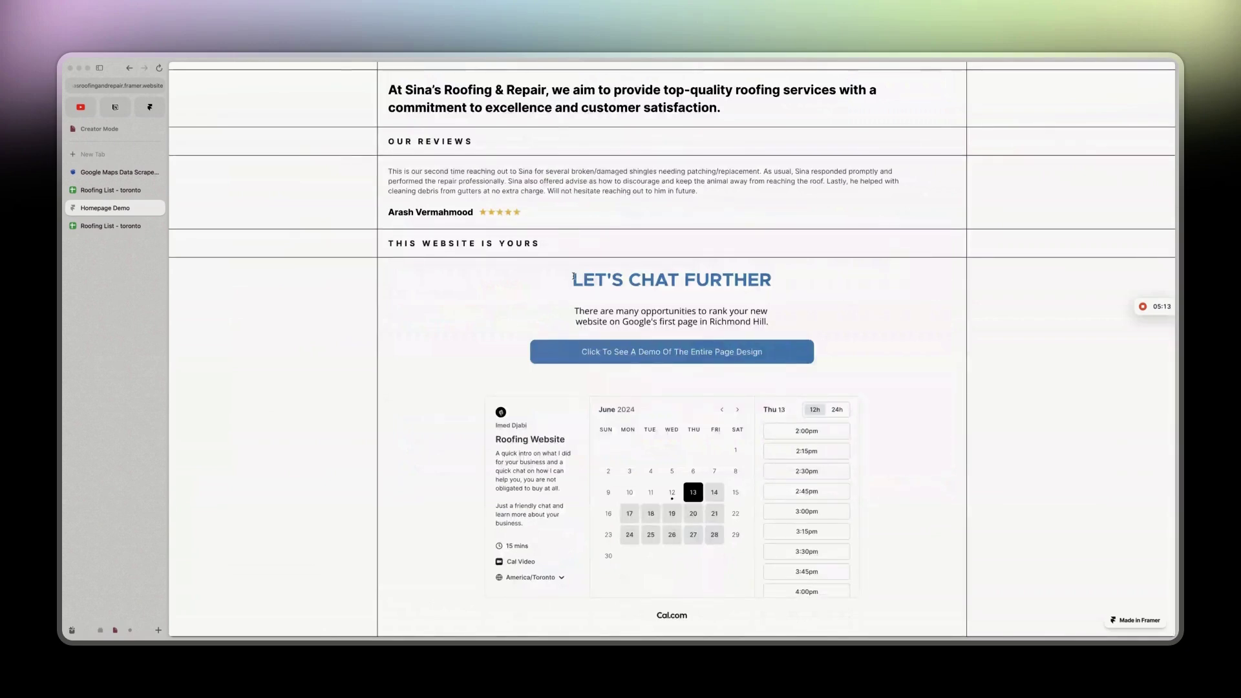
pyautogui.scroll(10, 582, 259)
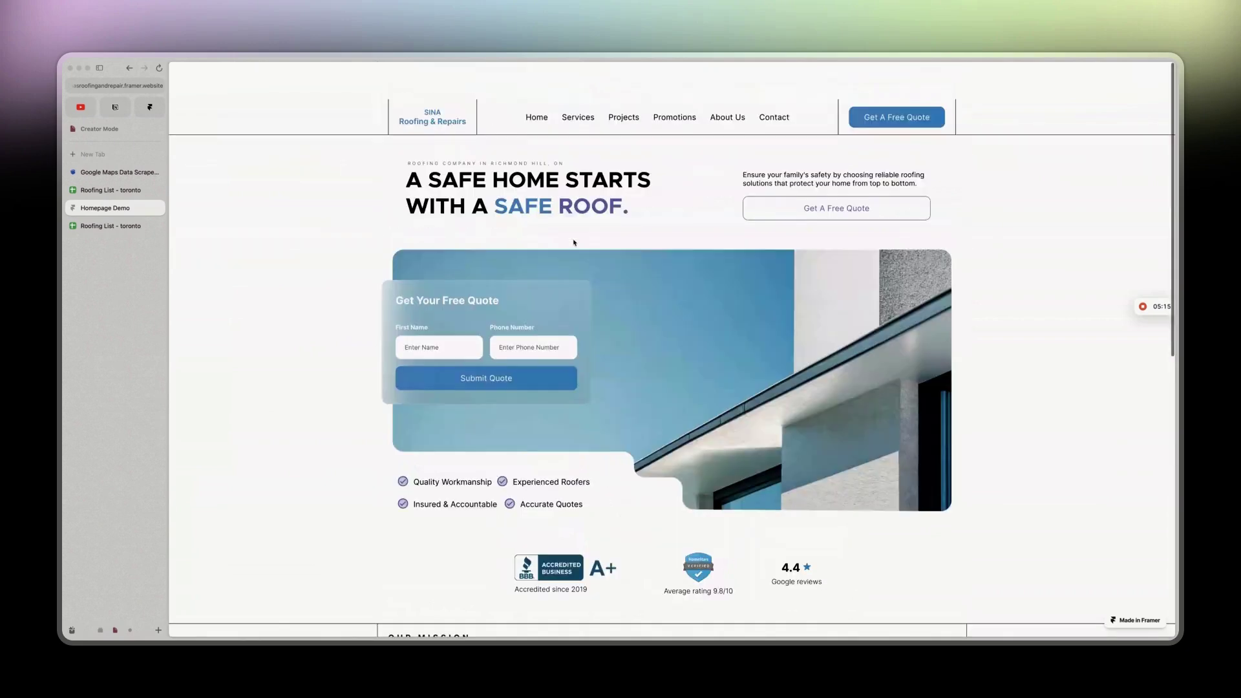
# Return to the sheet and open the Cupola Roofing mockup in a new tab, scrolling through it.
pyautogui.click(157, 208)
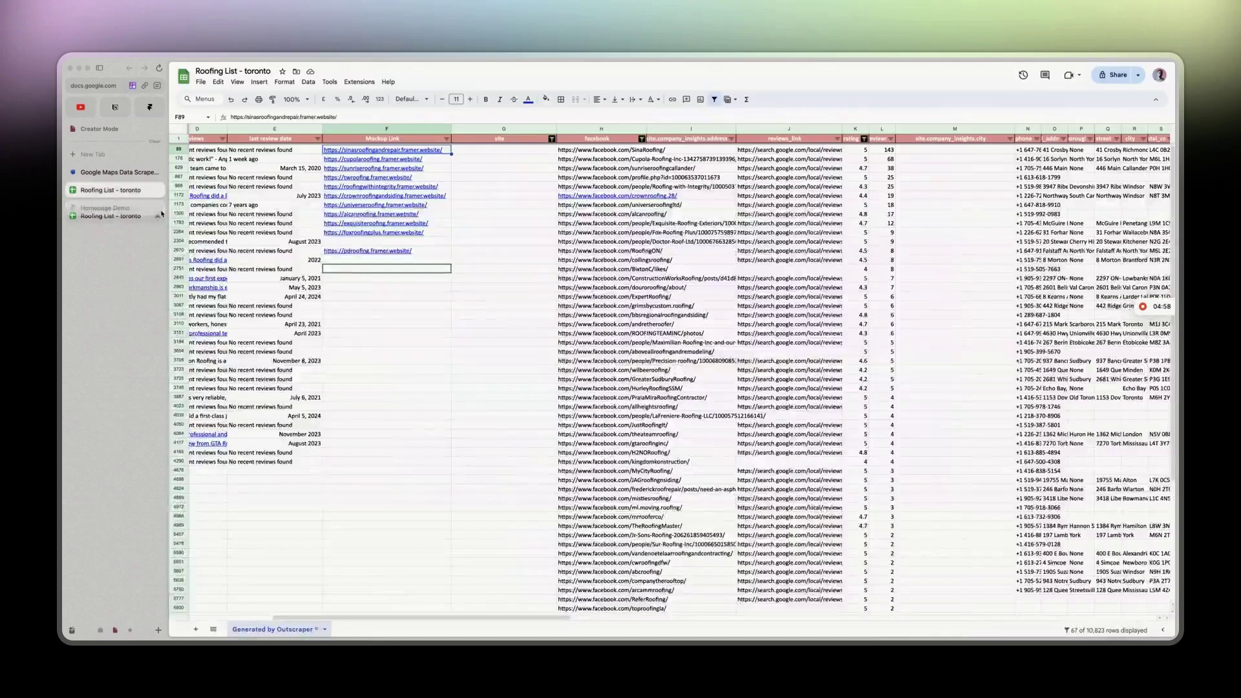
pyautogui.click(385, 160)
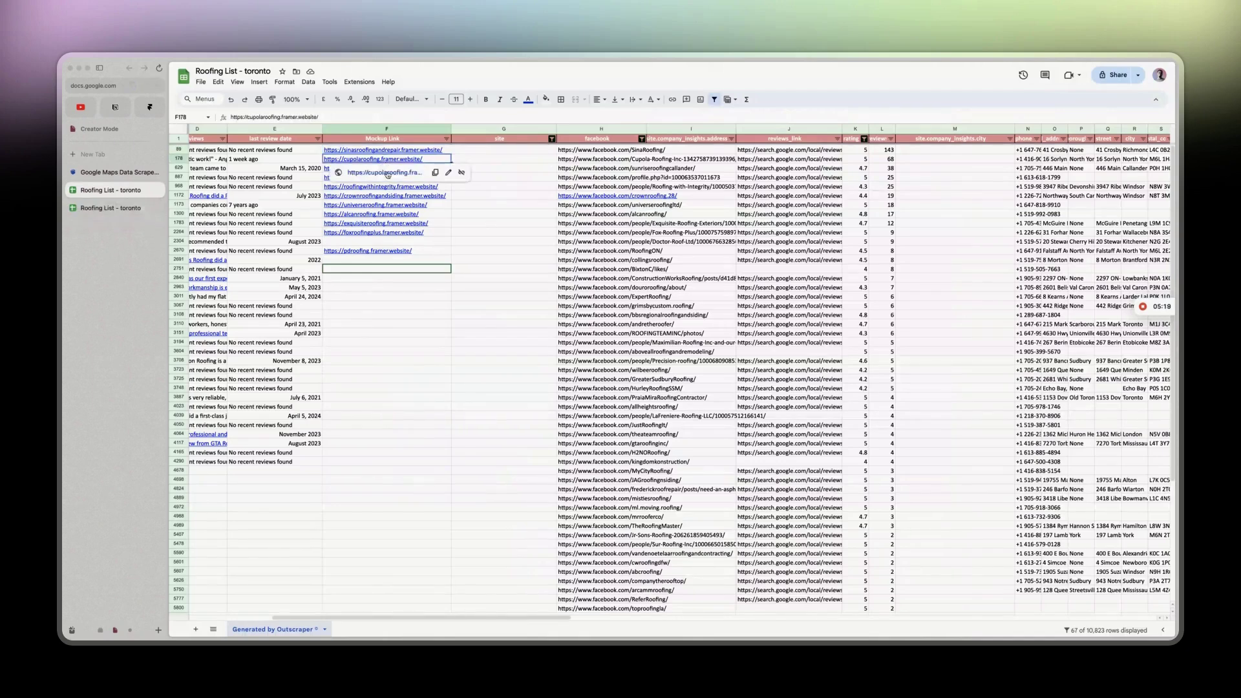
pyautogui.click(388, 172)
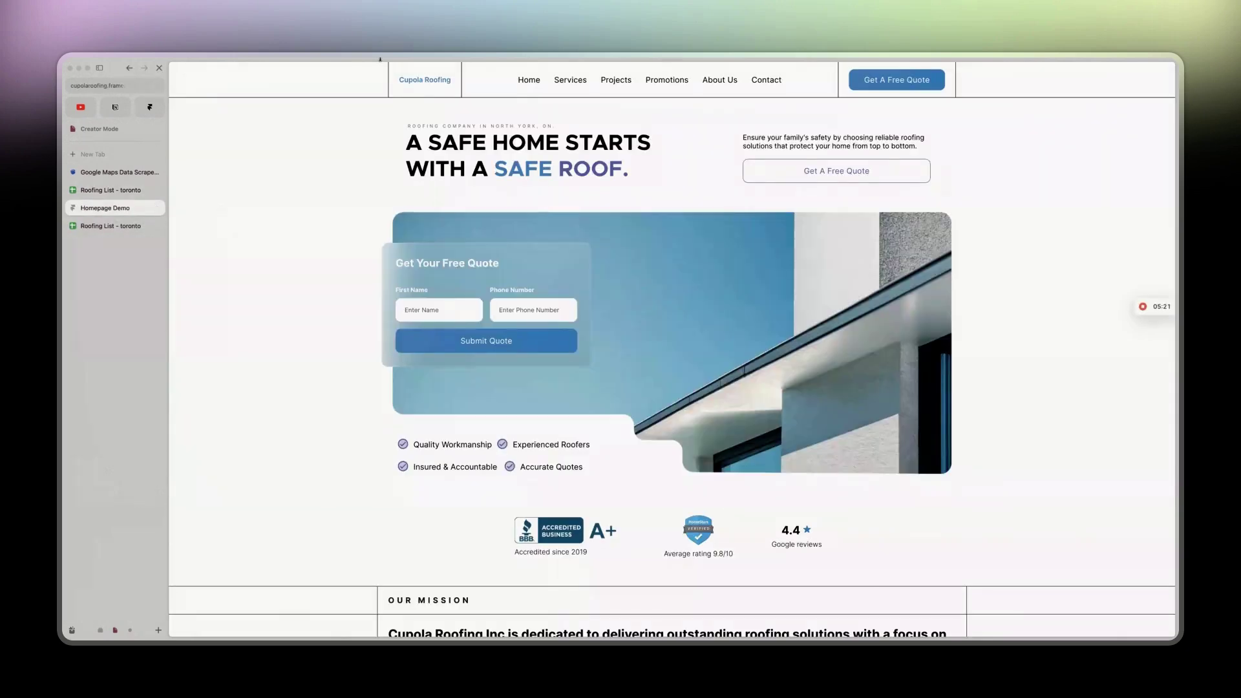
pyautogui.scroll(-8, 416, 193)
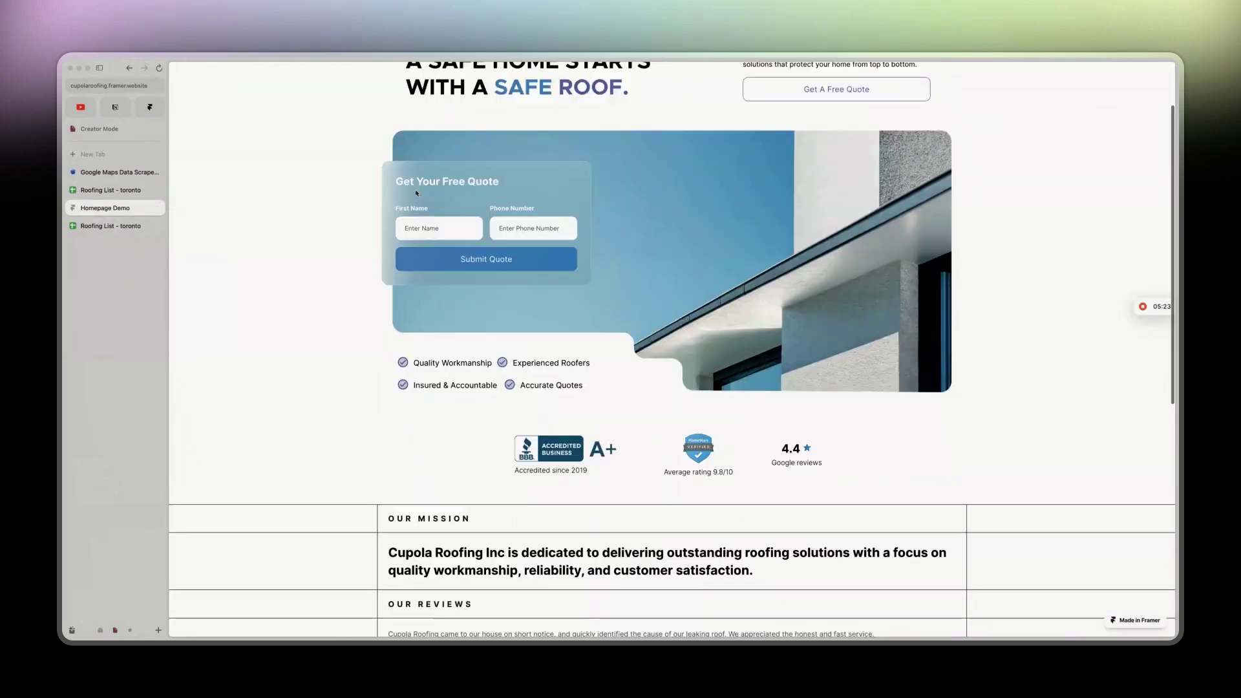
pyautogui.scroll(8, 415, 191)
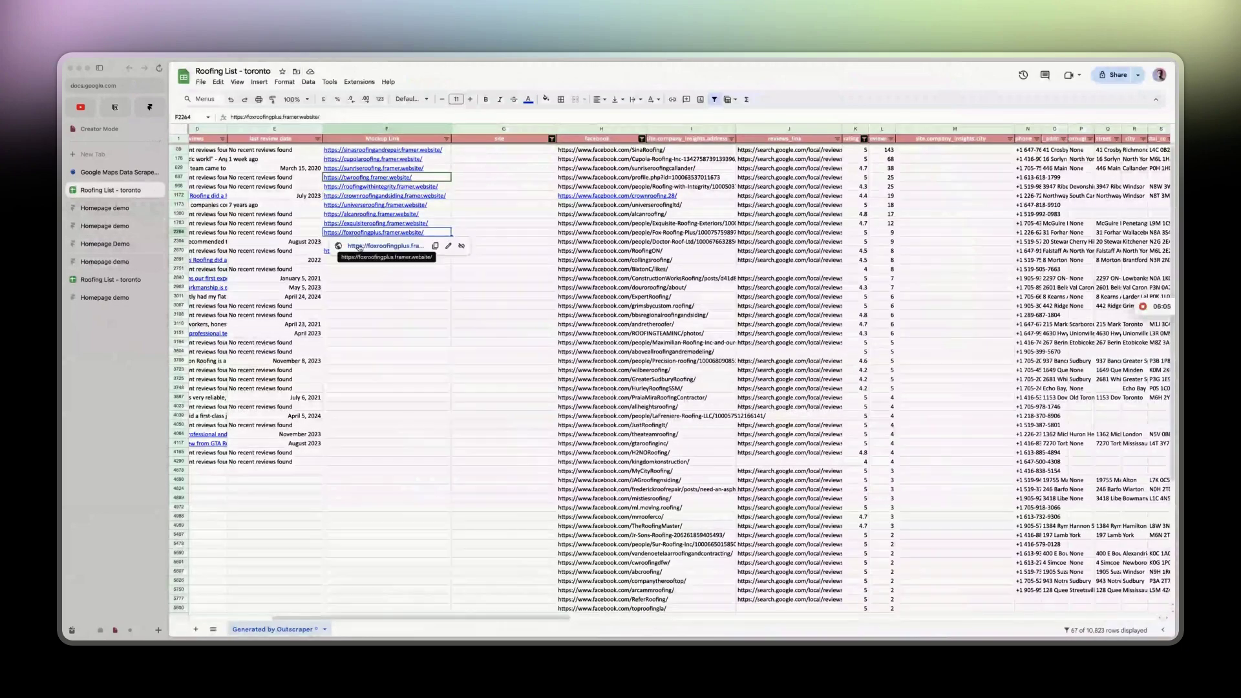
# Open the Fox Roofing Plus mockup and review the Universe, Roofing With Integrity and TW Roofing mockups.
pyautogui.click(378, 246)
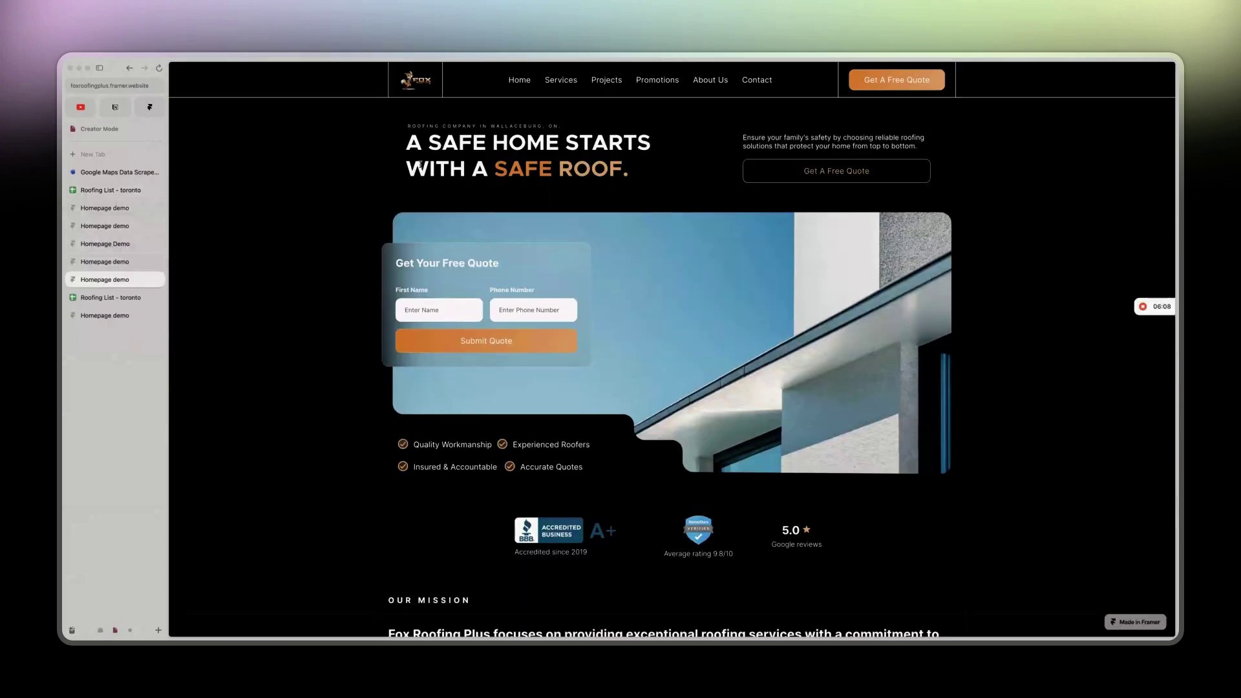
pyautogui.scroll(-5, 398, 175)
pyautogui.scroll(-5, 398, 175)
pyautogui.click(92, 262)
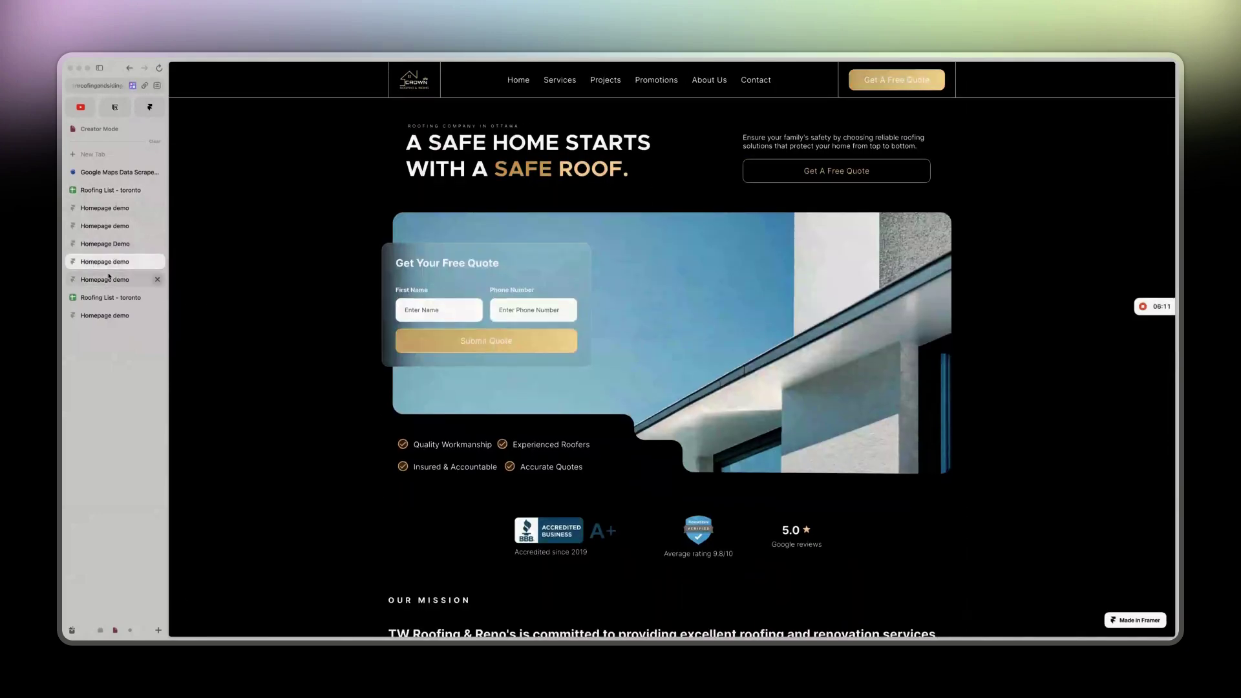
pyautogui.click(116, 244)
pyautogui.click(119, 259)
pyautogui.click(124, 227)
pyautogui.click(113, 208)
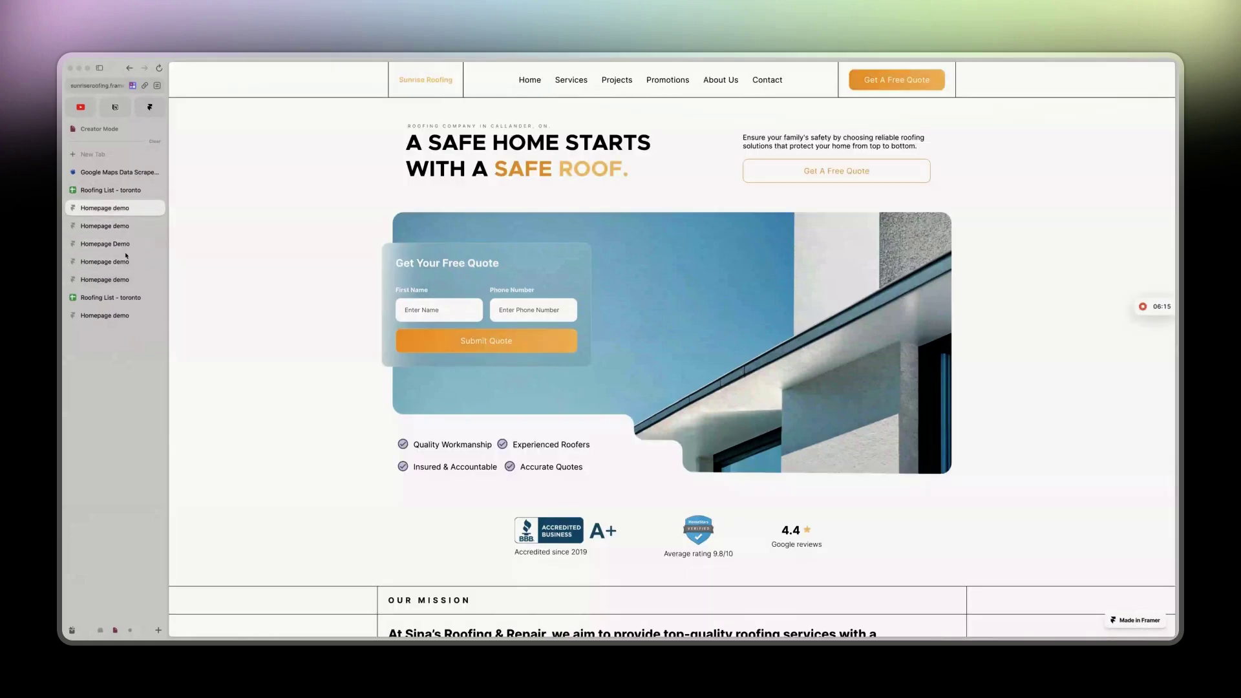
pyautogui.click(112, 317)
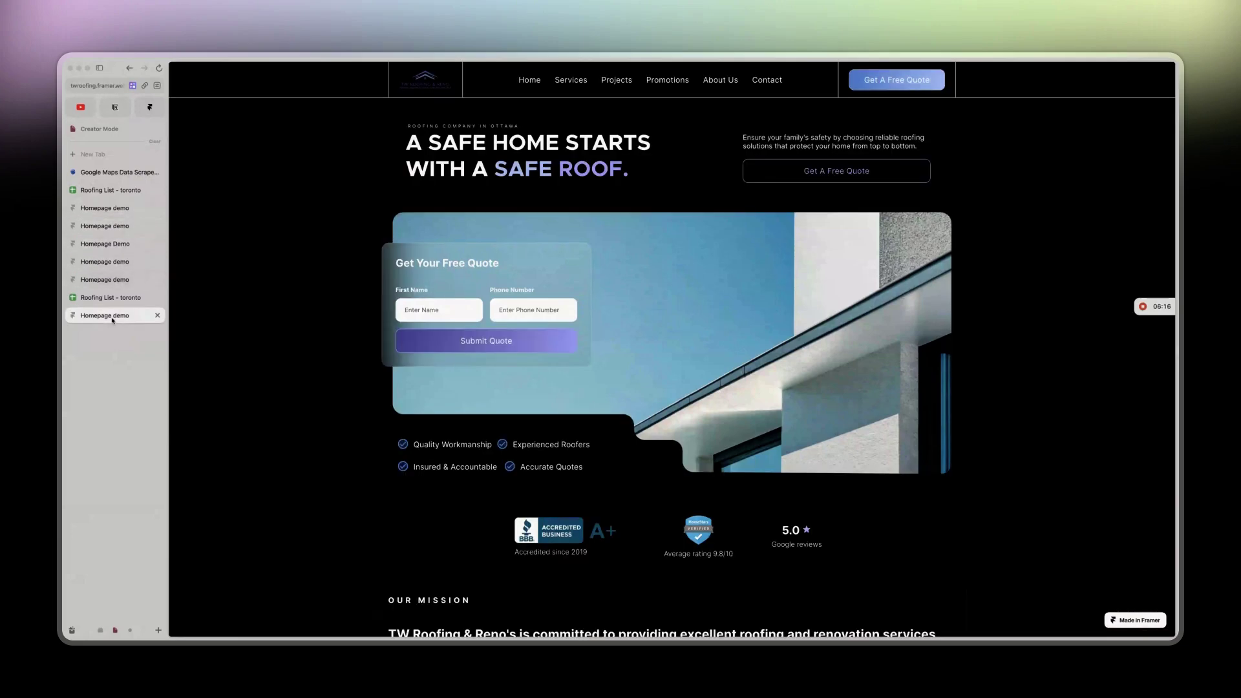
# Close all six homepage demo mockup tabs to get back to the spreadsheet.
pyautogui.click(157, 316)
pyautogui.click(157, 279)
pyautogui.click(157, 262)
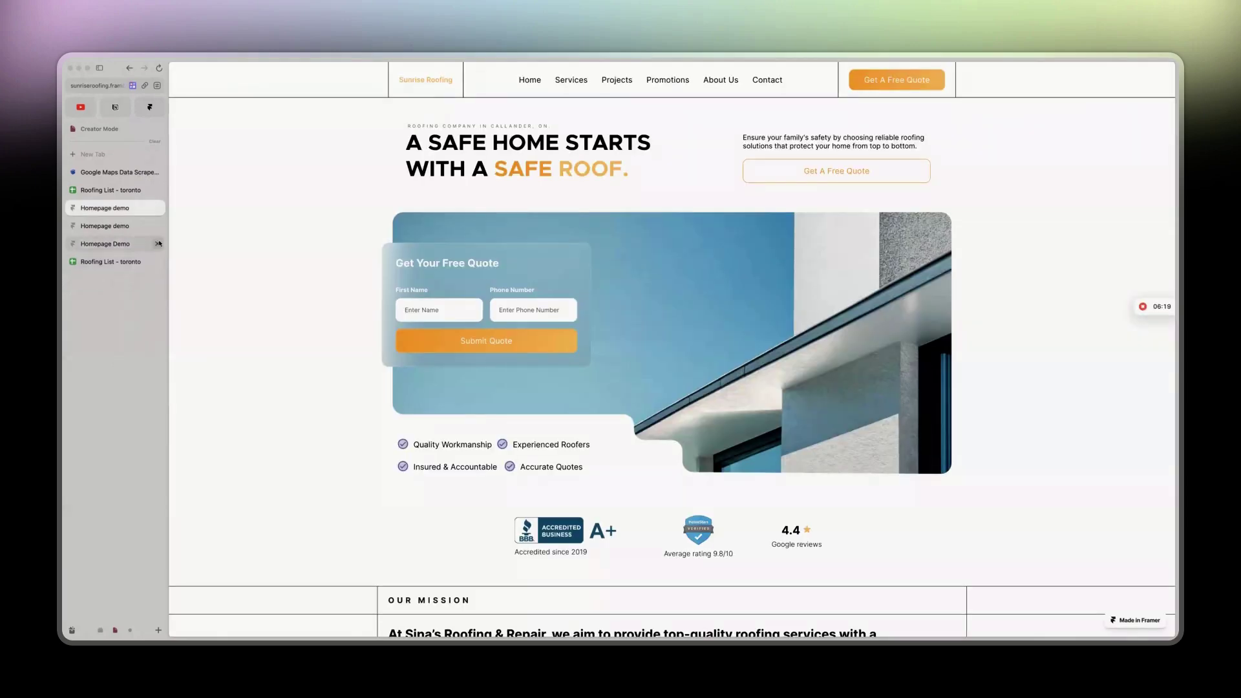
pyautogui.click(158, 243)
pyautogui.click(157, 226)
pyautogui.click(157, 207)
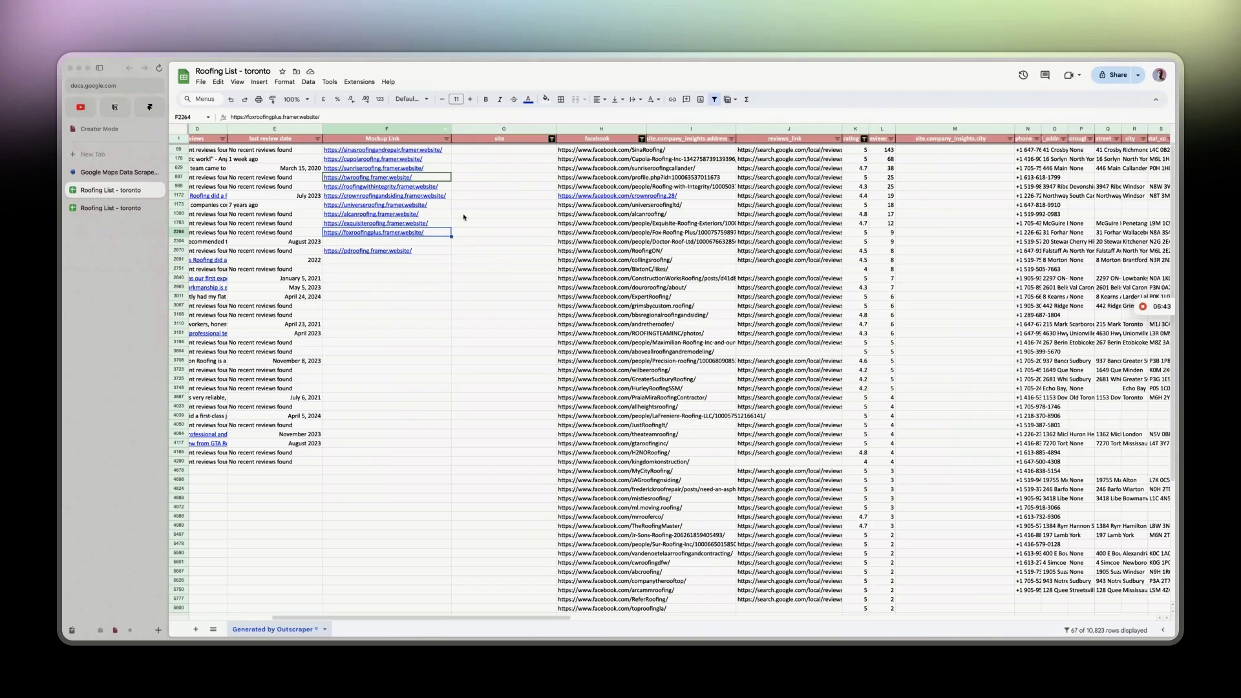
# Close the second, duplicate Roofing List - toronto tab.
pyautogui.moveTo(417, 198)
pyautogui.moveTo(432, 236)
pyautogui.click(158, 208)
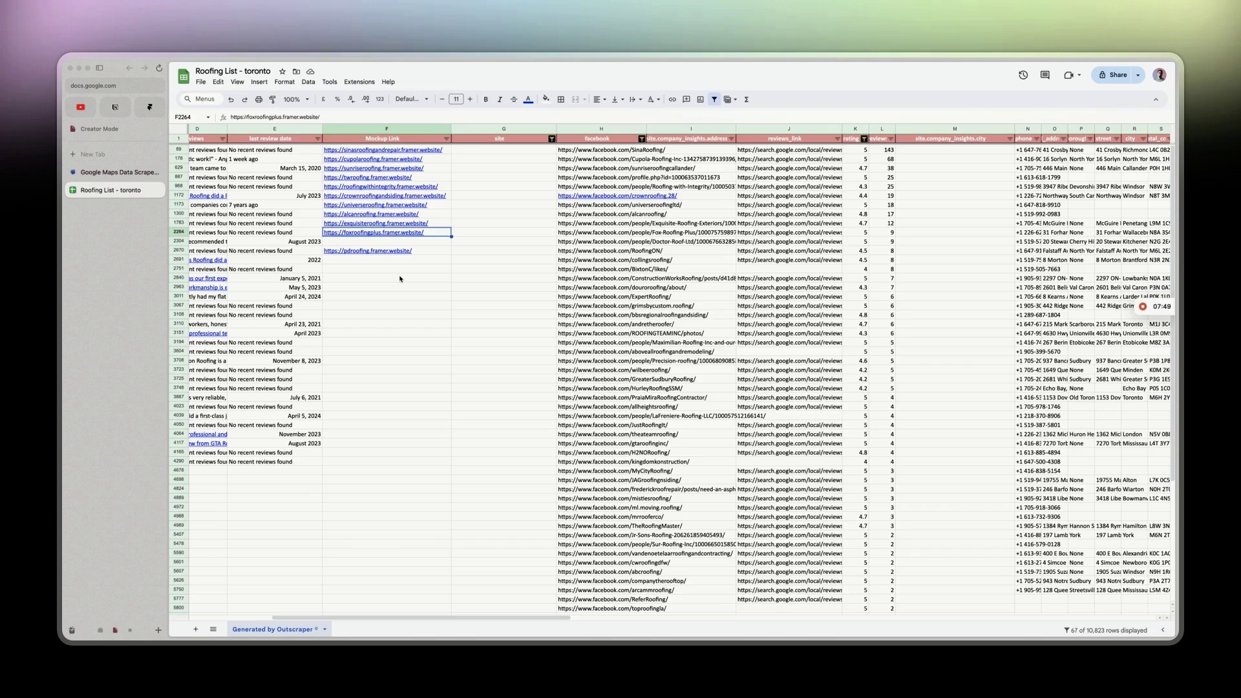
pyautogui.click(402, 279)
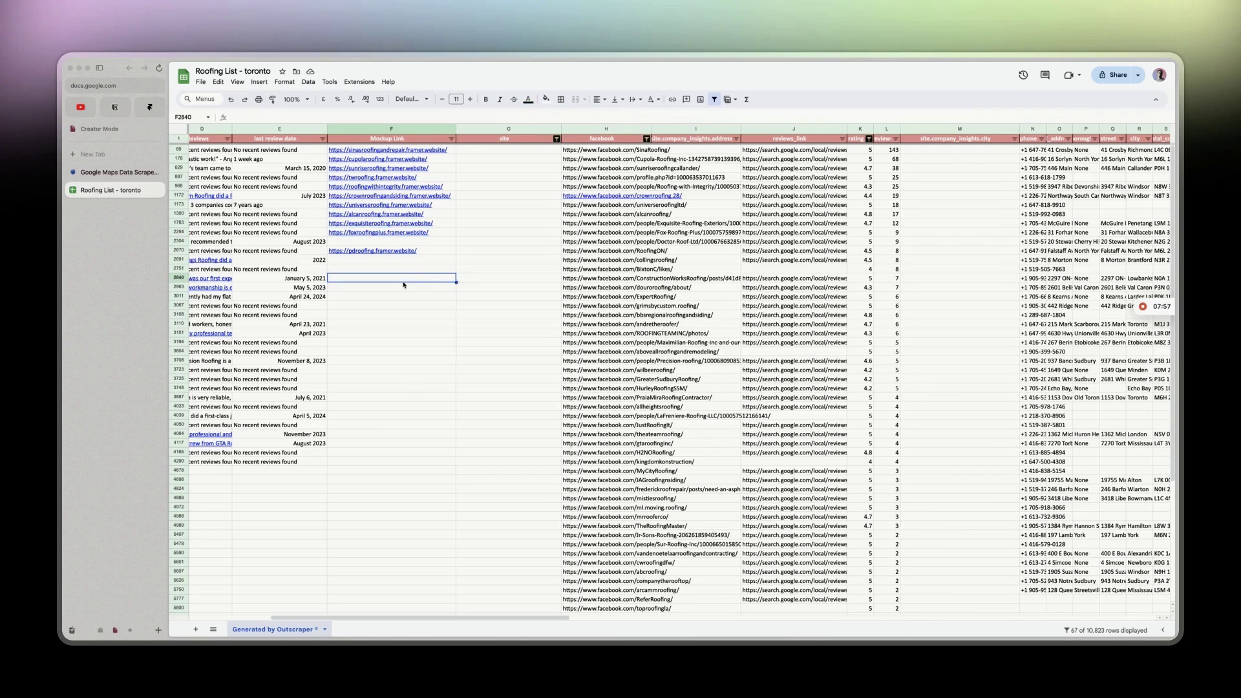
pyautogui.hscroll(-3, 404, 284)
pyautogui.hscroll(-2, 403, 284)
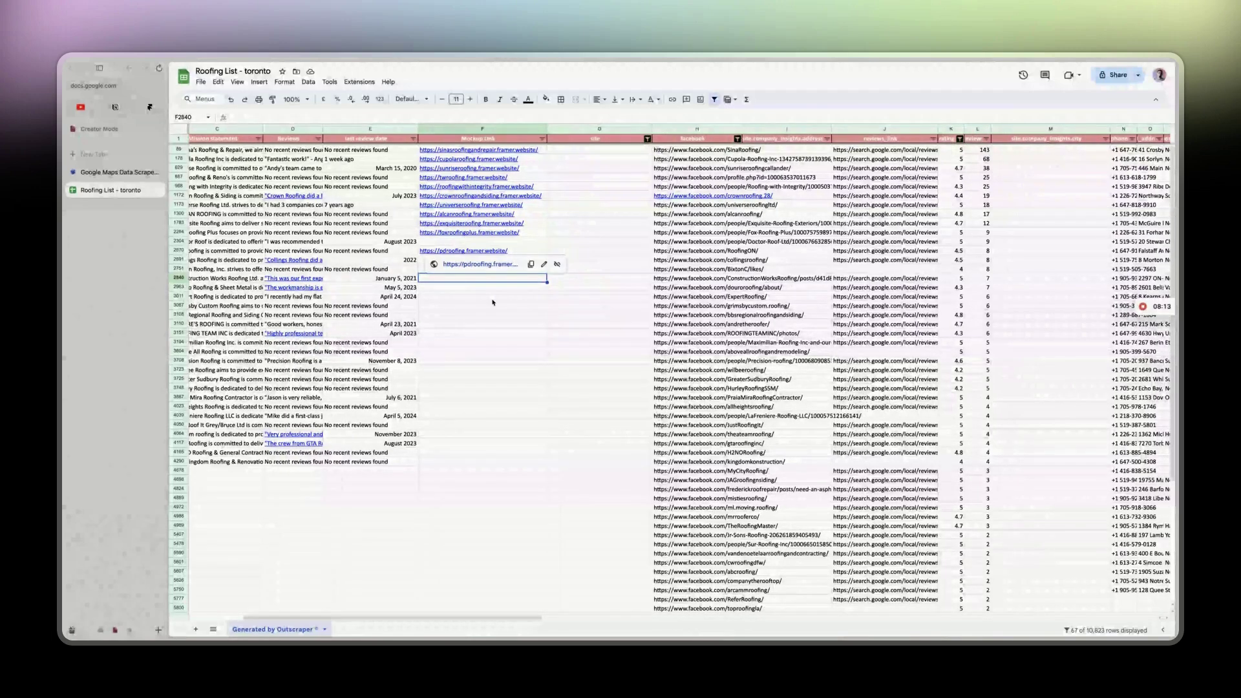
pyautogui.hscroll(-5, 263, 249)
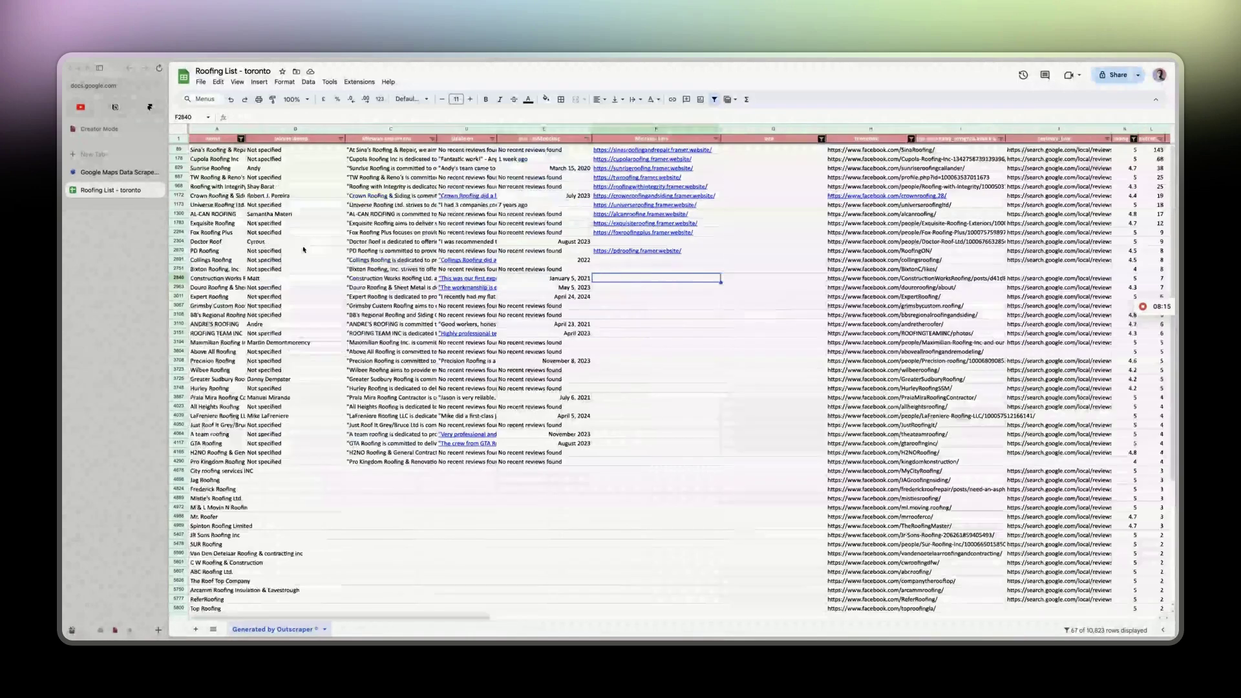
pyautogui.click(622, 243)
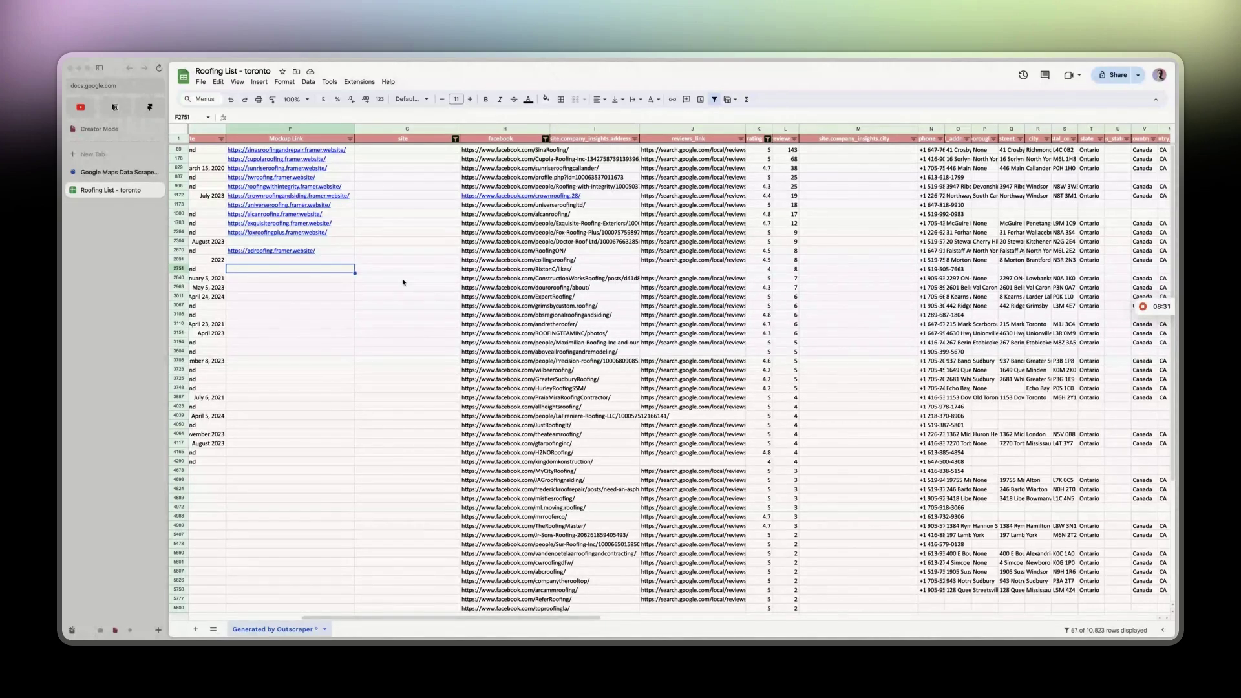
pyautogui.hscroll(-10, 408, 282)
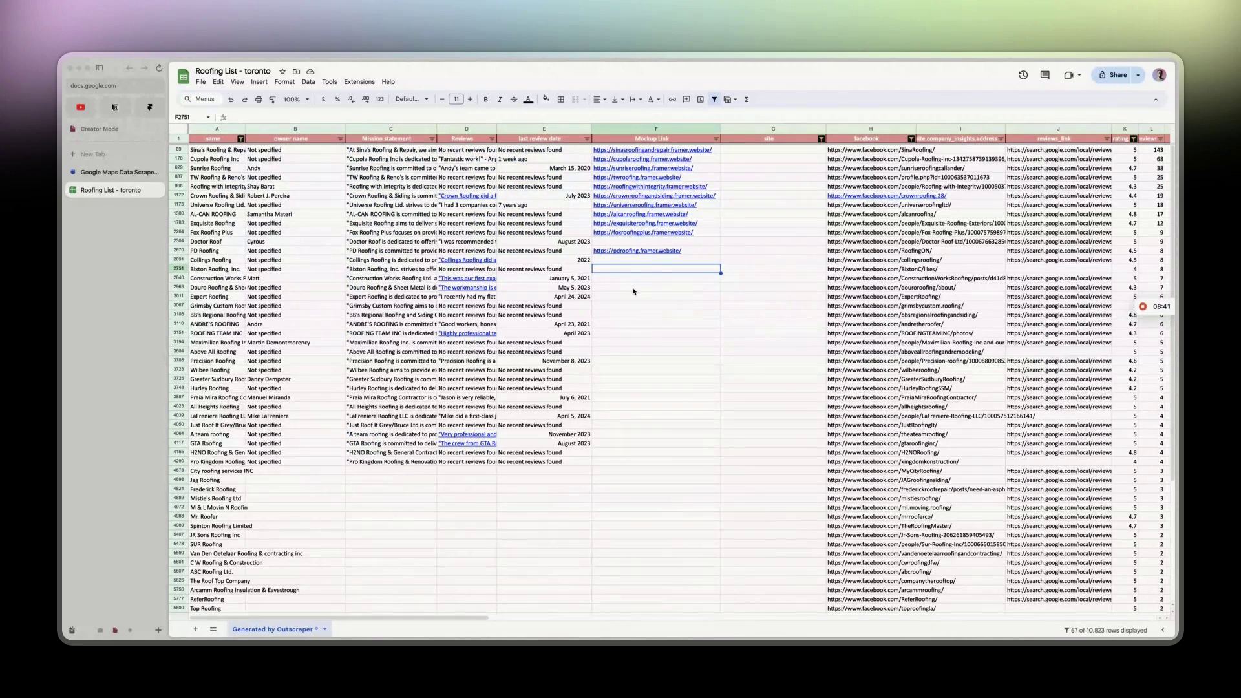
pyautogui.click(572, 169)
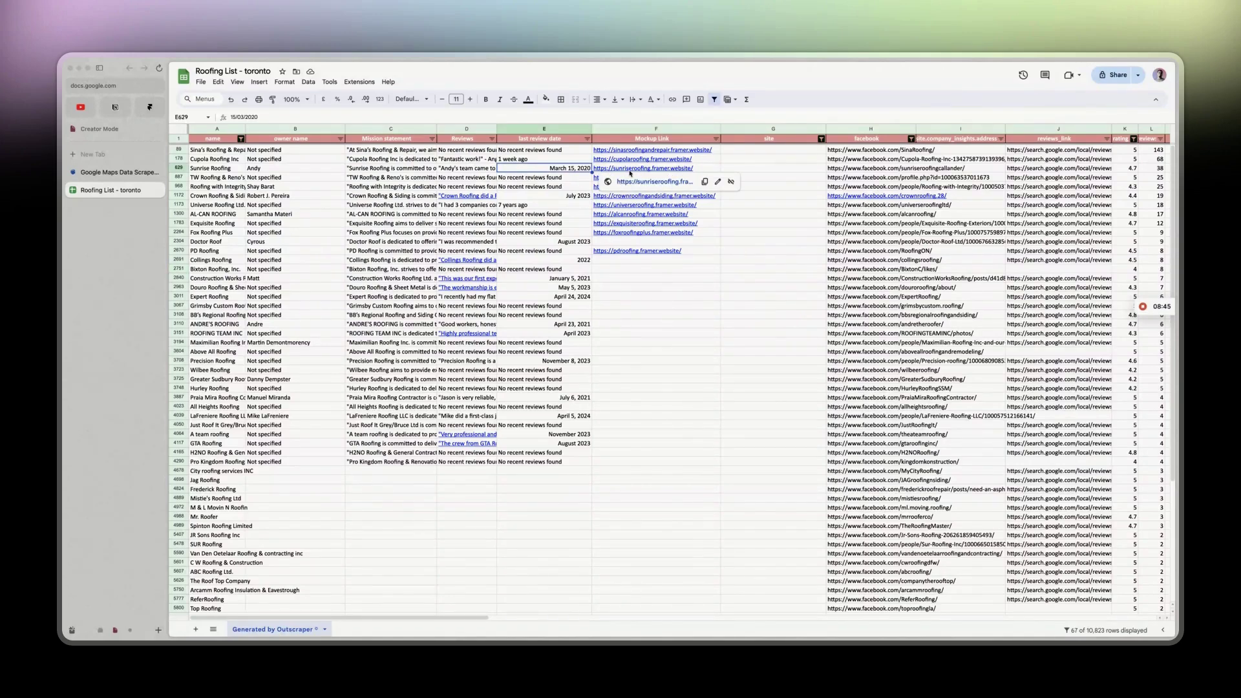
pyautogui.hscroll(2, 877, 167)
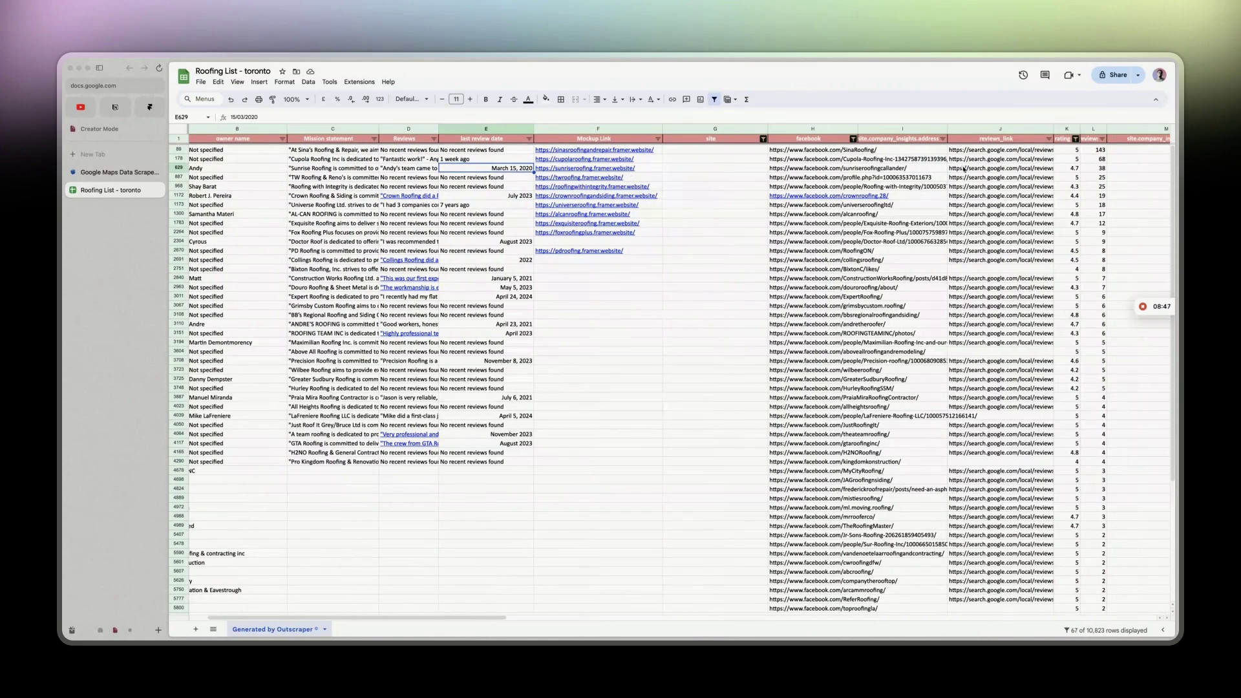
# Open Sunrise Roofing's reviews from J629, sort them newest first and highlight the first review.
pyautogui.doubleClick(963, 168)
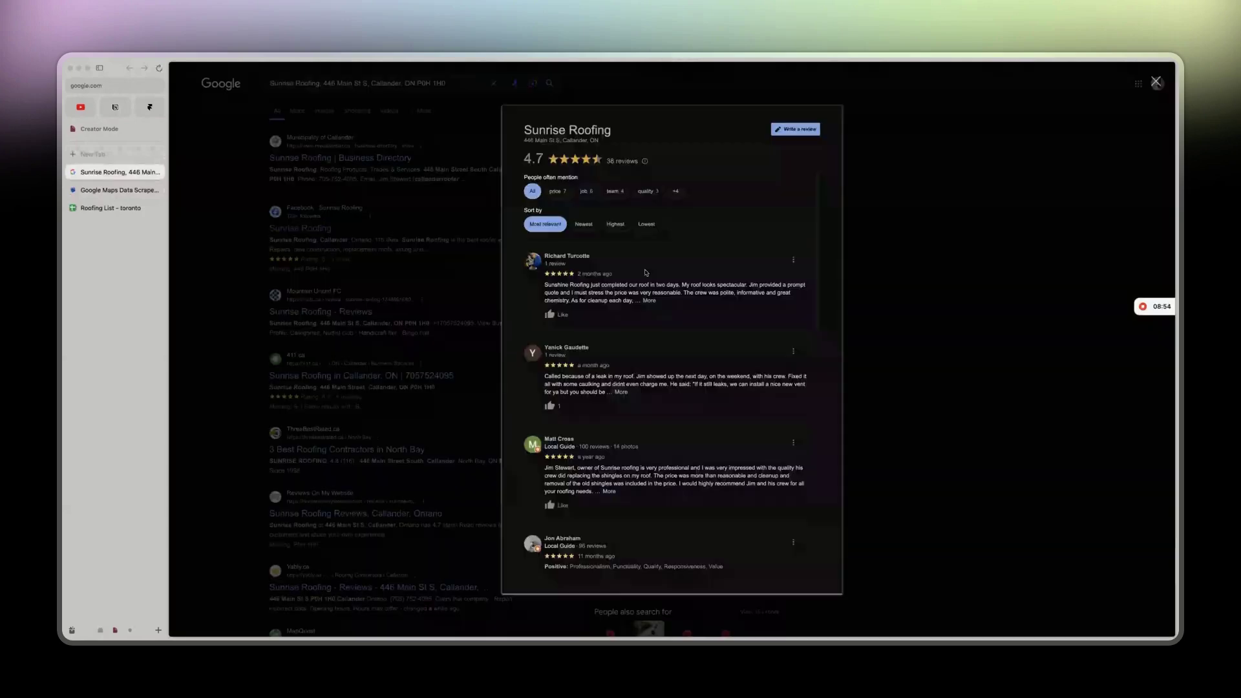
pyautogui.click(592, 228)
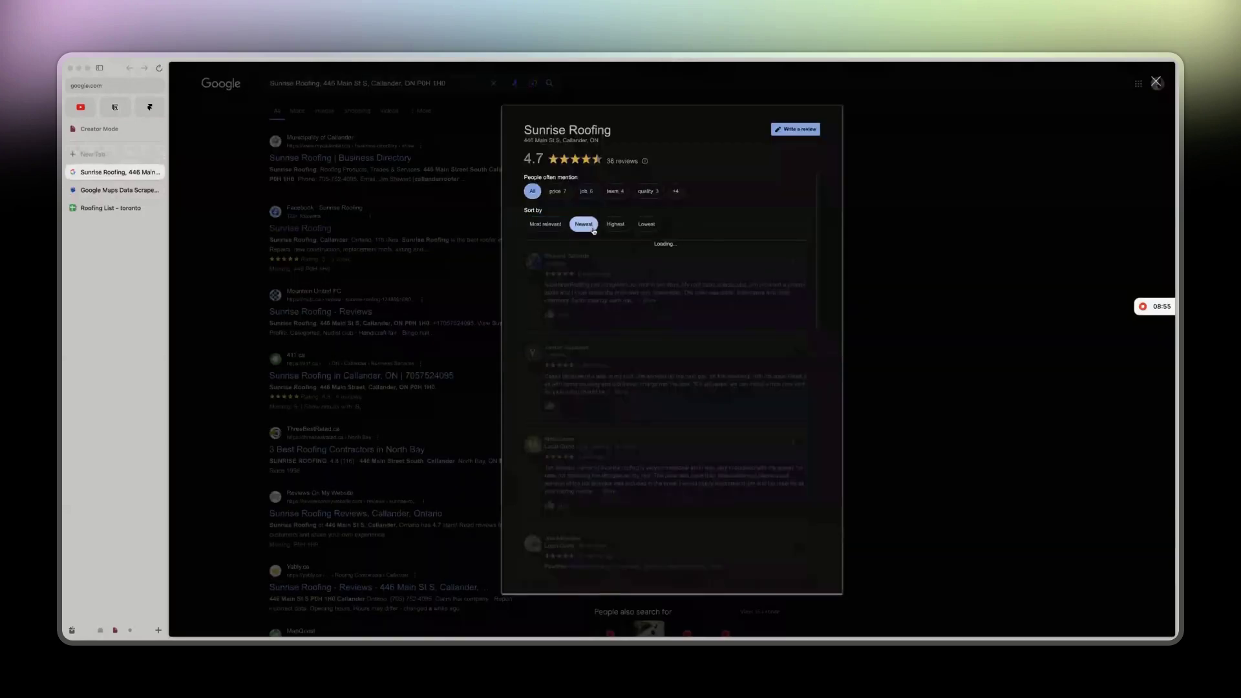
pyautogui.moveTo(542, 287); pyautogui.dragTo(763, 308)
# Close the Sunrise Roofing reviews, return to the Roofing List, and select cells G2840 and F2840.
pyautogui.click(763, 308)
pyautogui.click(250, 280)
pyautogui.click(110, 208)
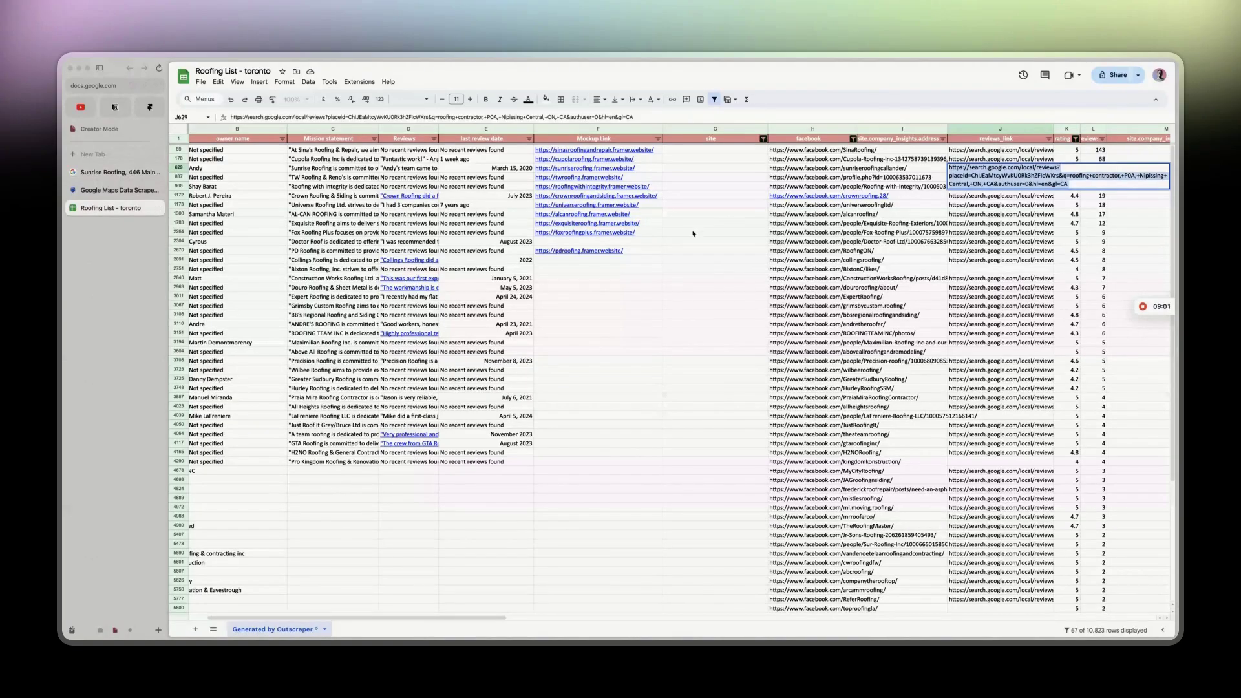
pyautogui.click(702, 278)
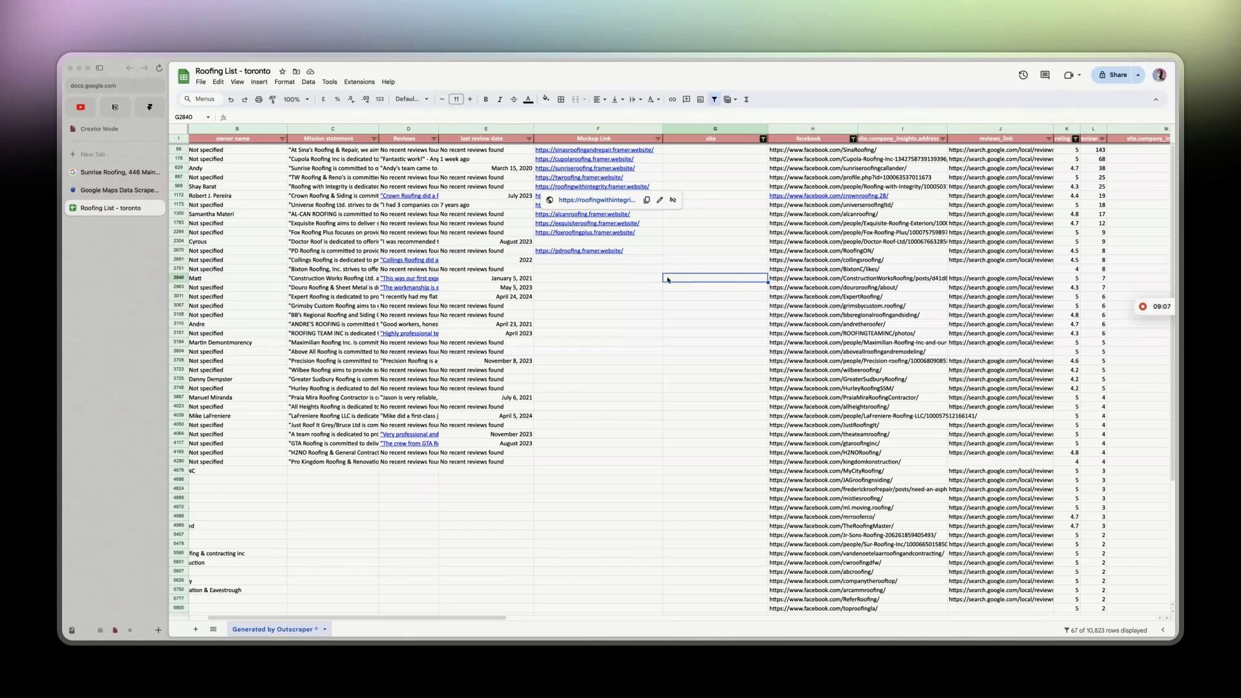
pyautogui.click(629, 282)
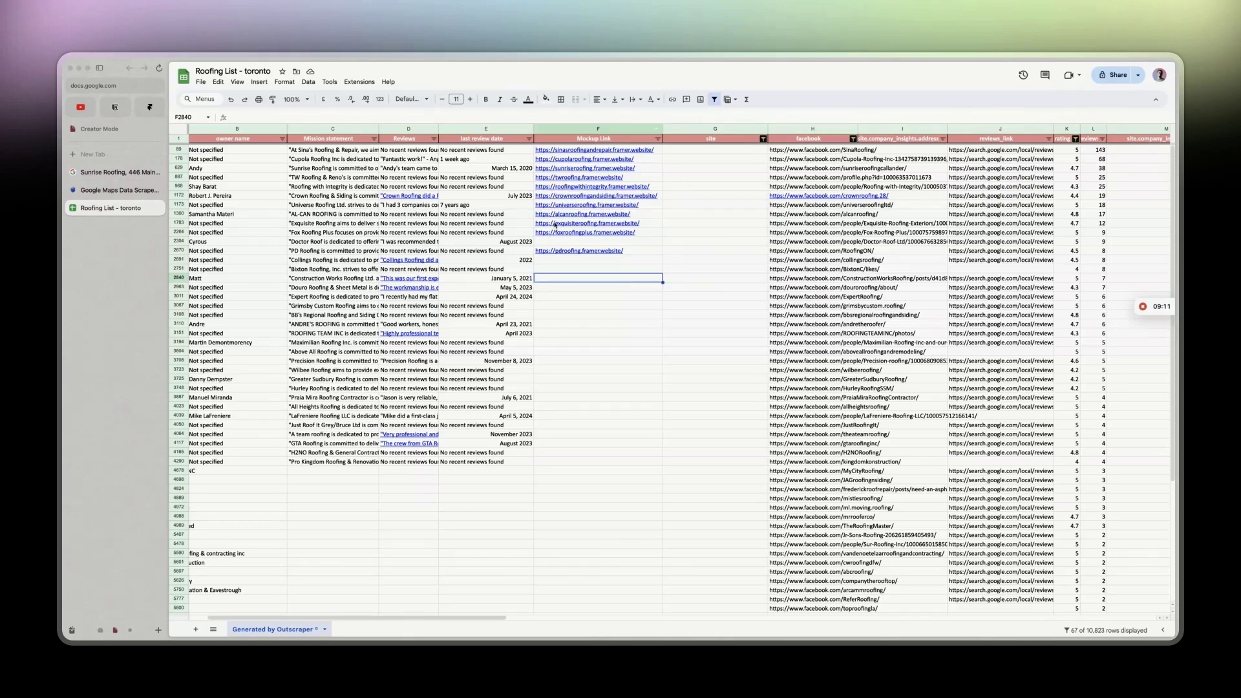
pyautogui.moveTo(580, 150)
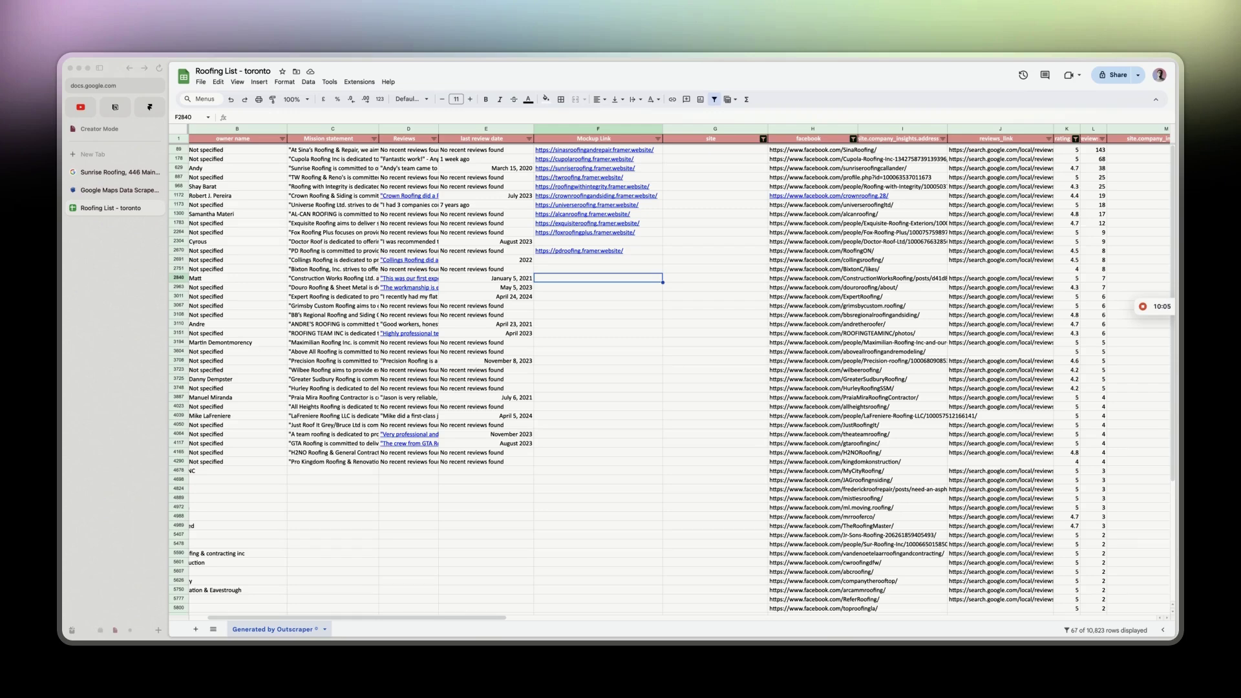
# Type the note '10h for building homepages + 2h outreach + 40h' into cell C4698.
pyautogui.click(325, 481)
pyautogui.write('10h for outreach =')
pyautogui.press('BackSpace')
pyautogui.write('+')
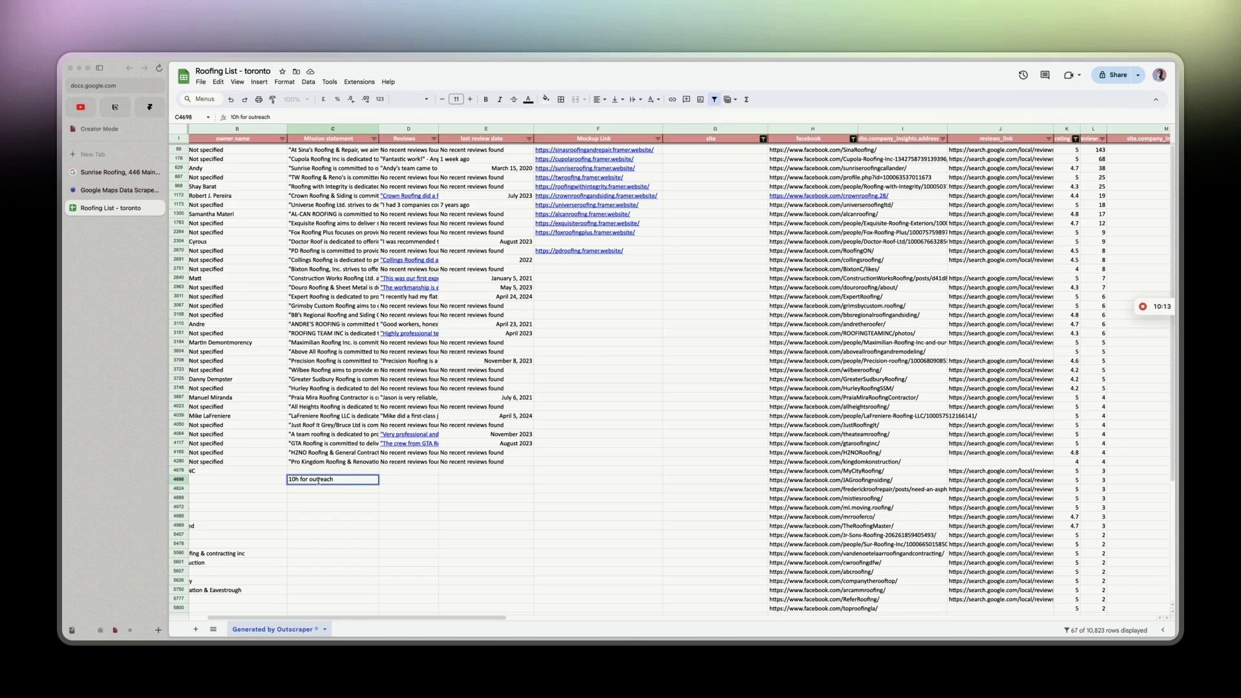
pyautogui.doubleClick(318, 479)
pyautogui.write('building homepages + 2h oug')
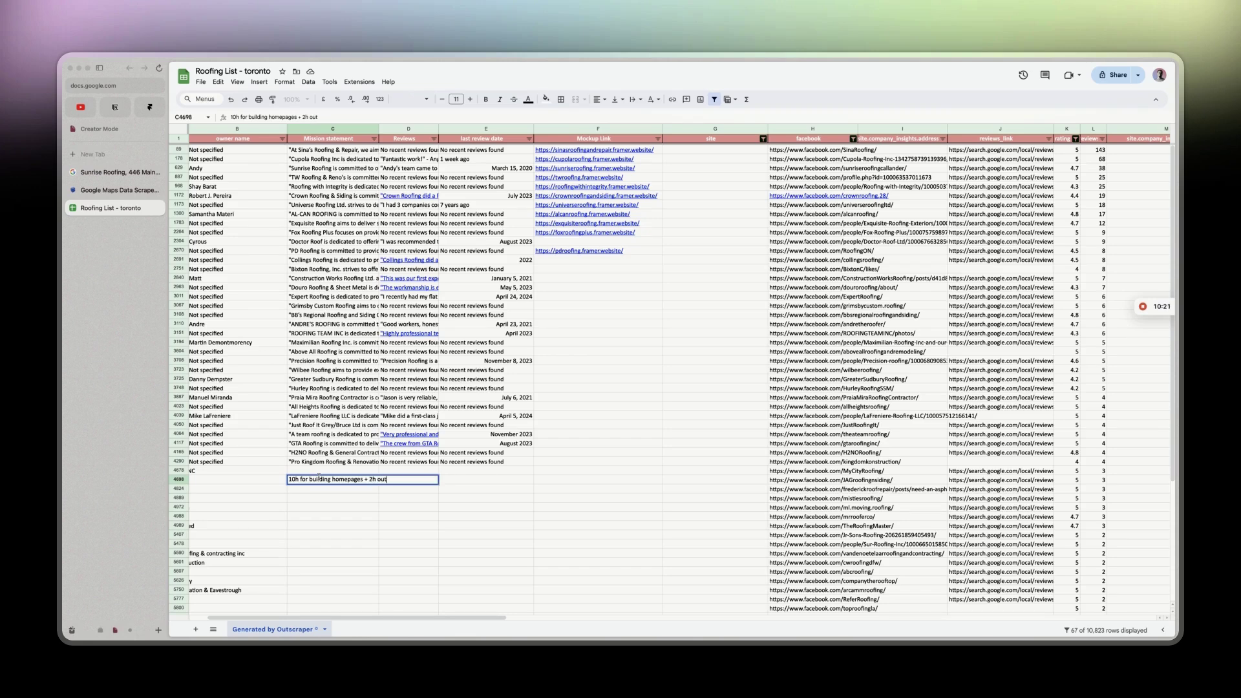
pyautogui.write('reach')
pyautogui.press('BackSpace')
pyautogui.press('BackSpace')
pyautogui.write('ac')
pyautogui.write('h')
pyautogui.write(' + 20')
pyautogui.press('BackSpace')
pyautogui.press('BackSpace')
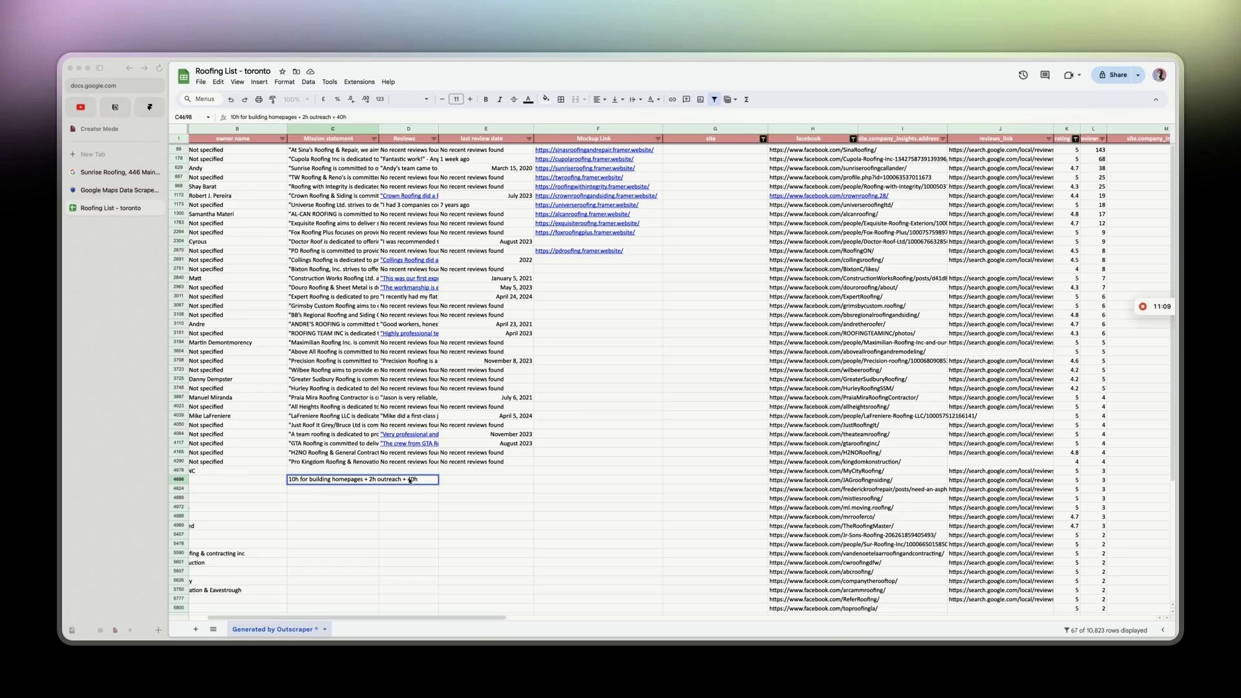
# Restore the note after an accidental '=' overwrote it, then select cell C4824.
pyautogui.moveTo(406, 480); pyautogui.dragTo(425, 479)
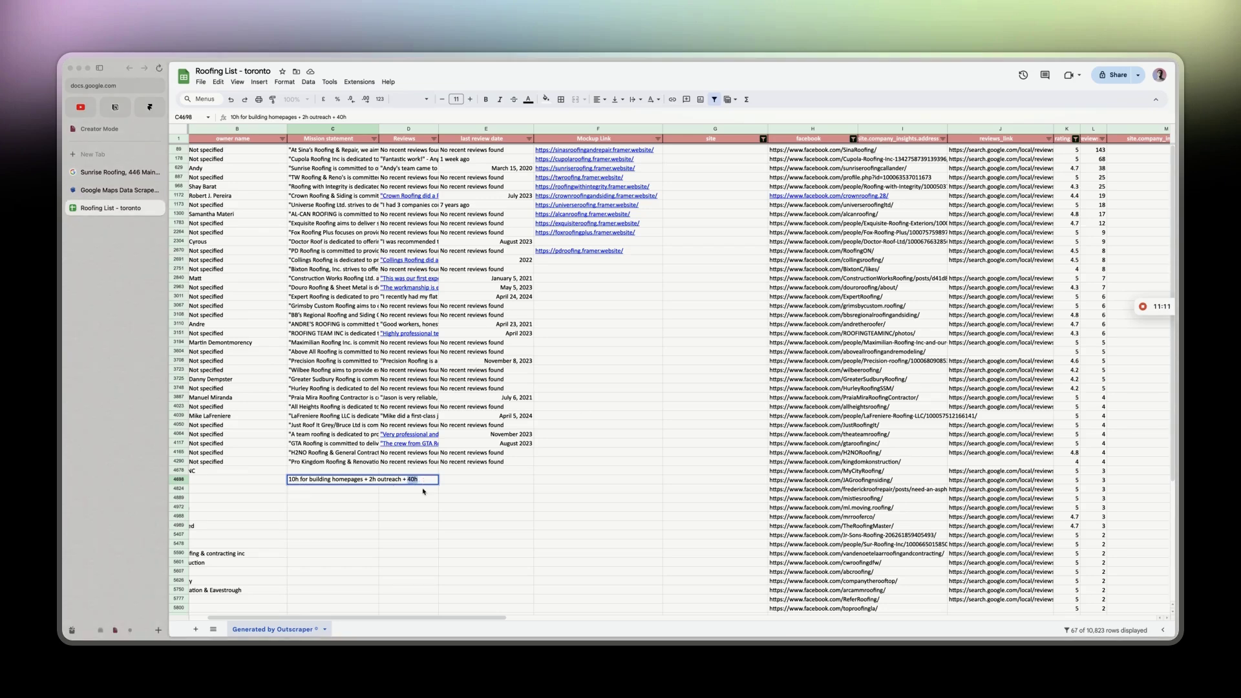
pyautogui.hotkey('ctrl', 'a')
pyautogui.write('=')
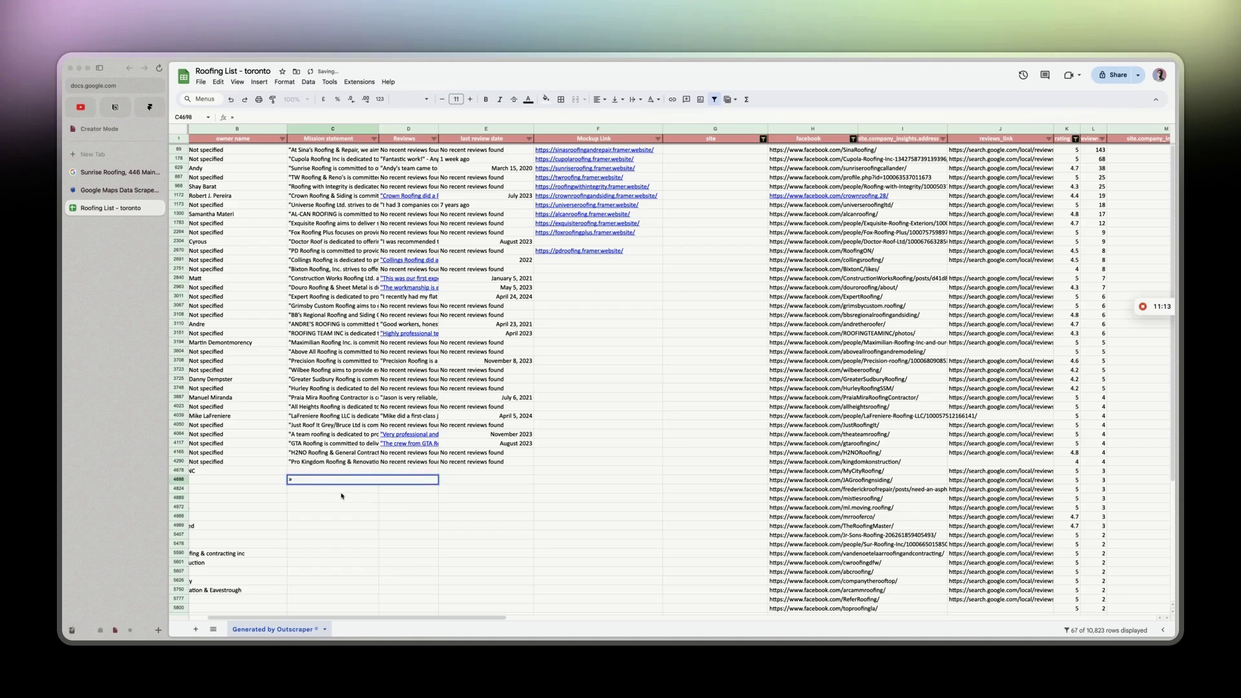
pyautogui.hotkey('ctrl', 'z')
pyautogui.click(331, 489)
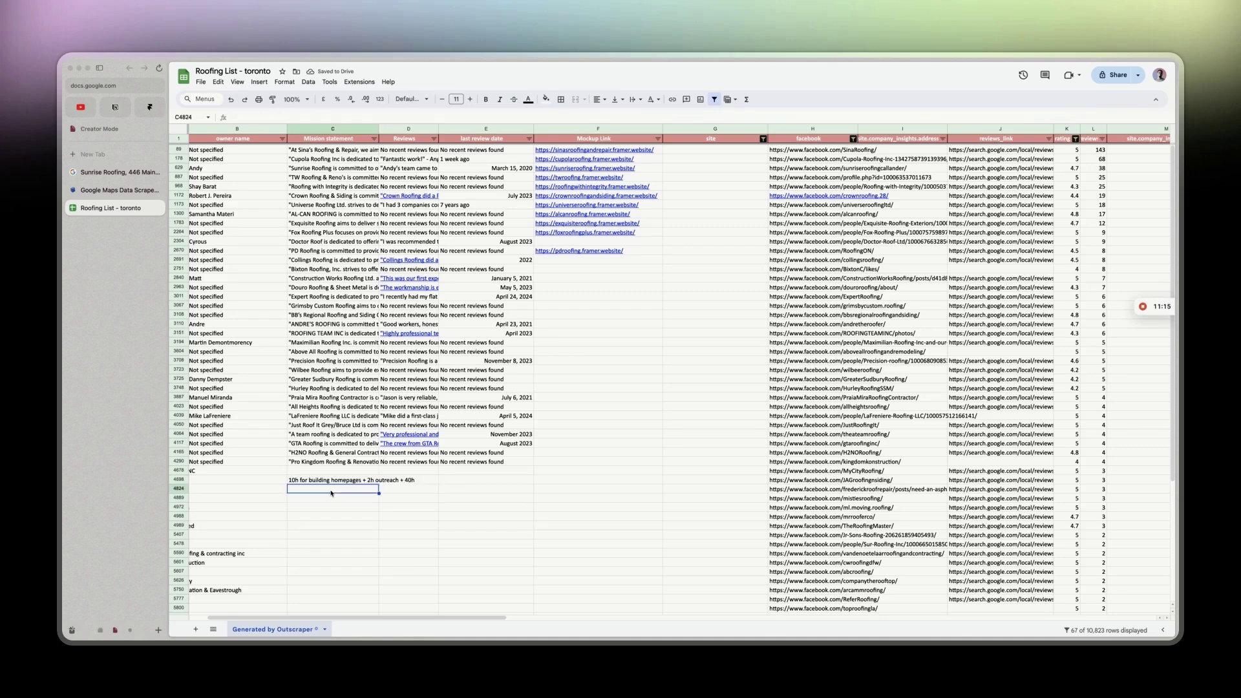
# Paste the estimate note into C4824, then check the mockup links in column F.
pyautogui.hotkey('ctrl', 'v')
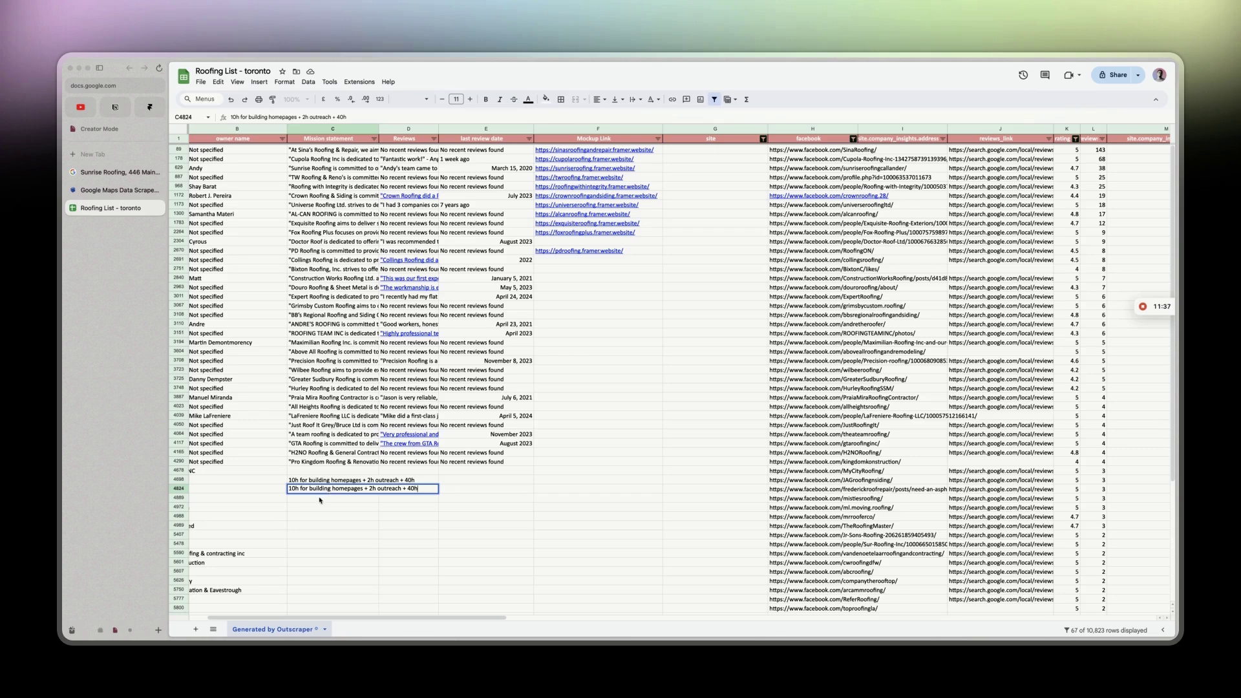
pyautogui.click(319, 500)
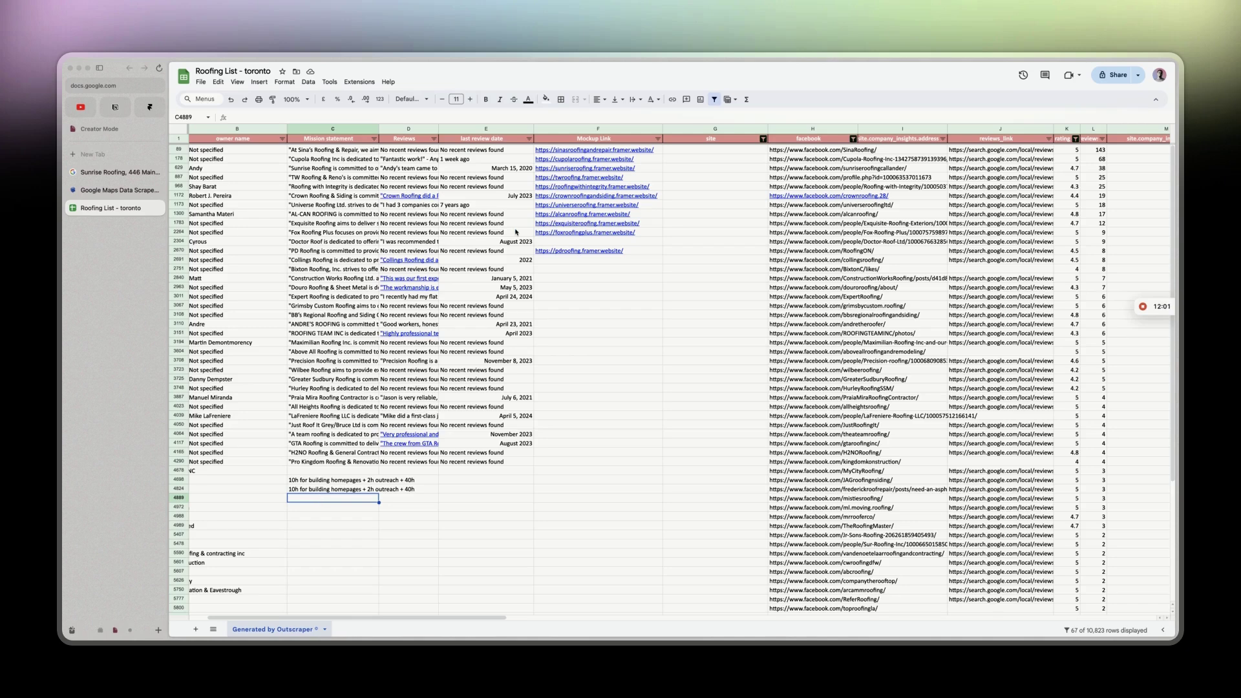
pyautogui.moveTo(570, 152)
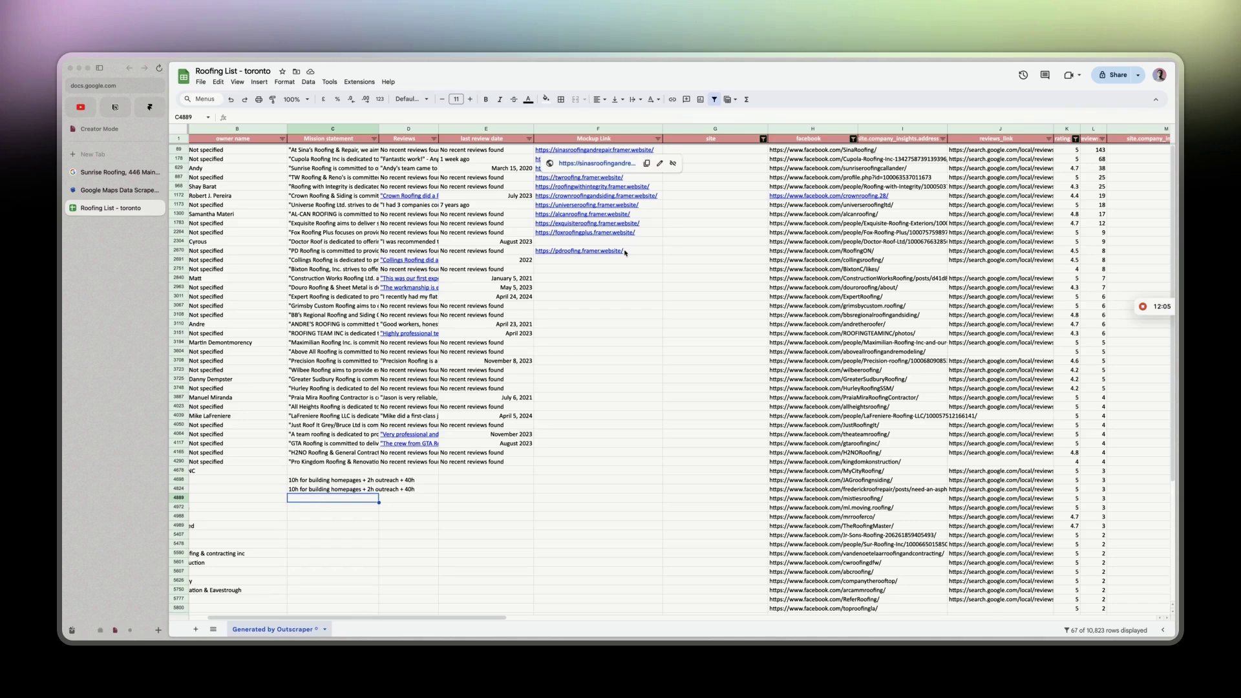
pyautogui.moveTo(625, 253)
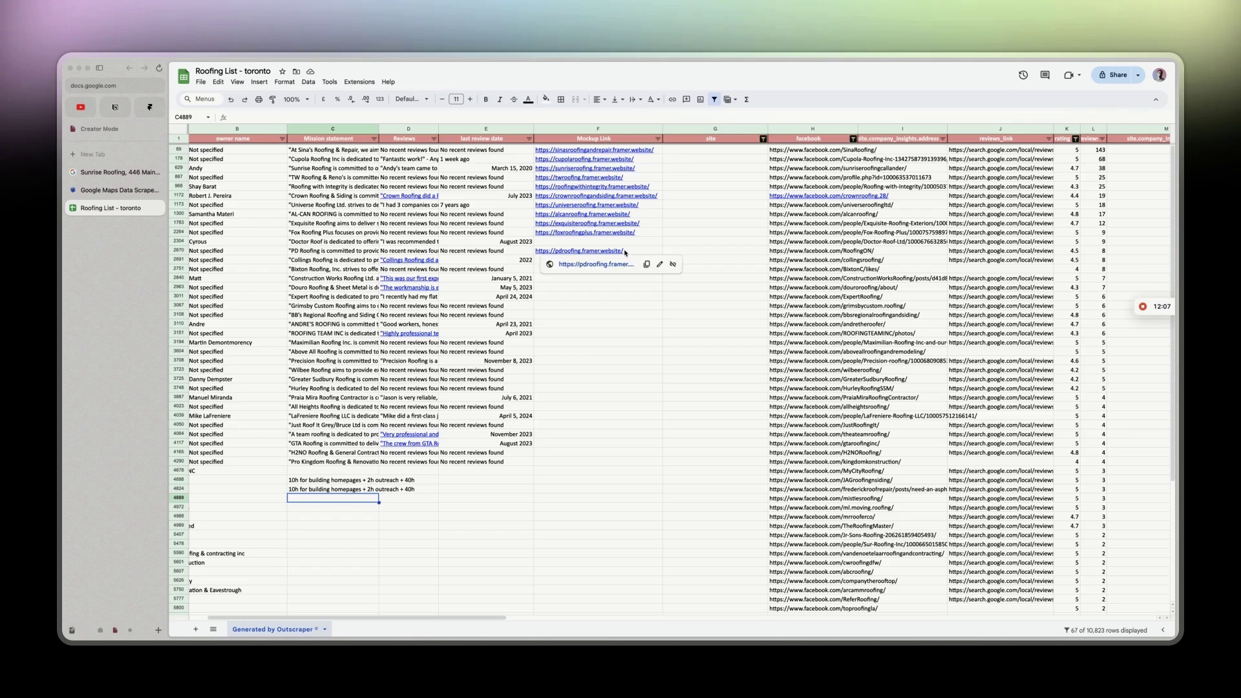
pyautogui.click(610, 325)
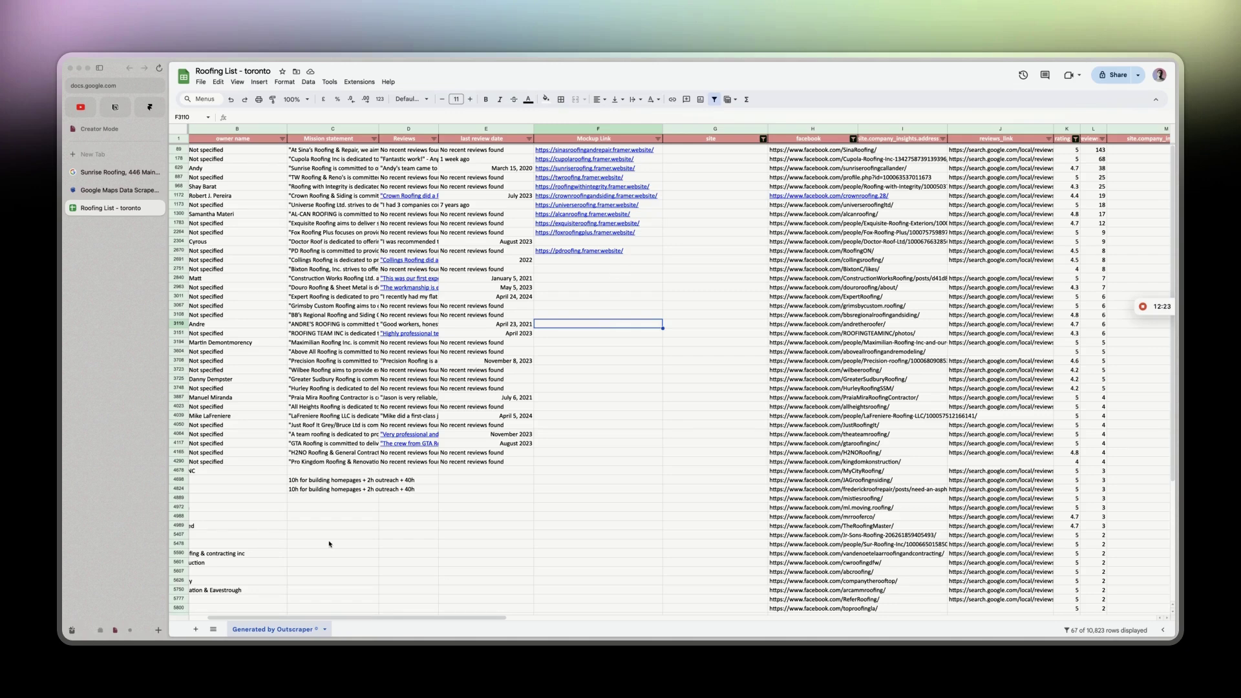
# Select cell C4889 to begin the '5$ x 20h +' cost note.
pyautogui.click(310, 501)
pyautogui.scroll(-1, 310, 499)
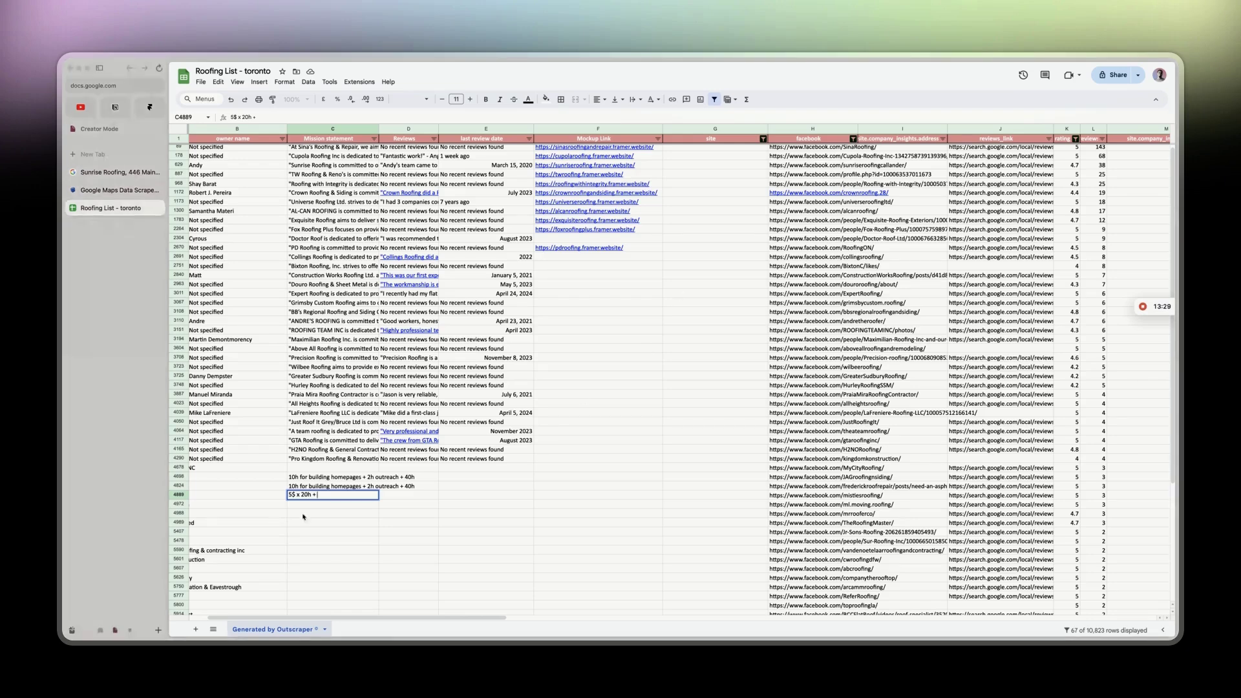
# Draft the mockup cost note with 17h, (85), (outreach) and 20h (2 websites) figures.
pyautogui.press('BackSpace')
pyautogui.press('BackSpace')
pyautogui.write('17')
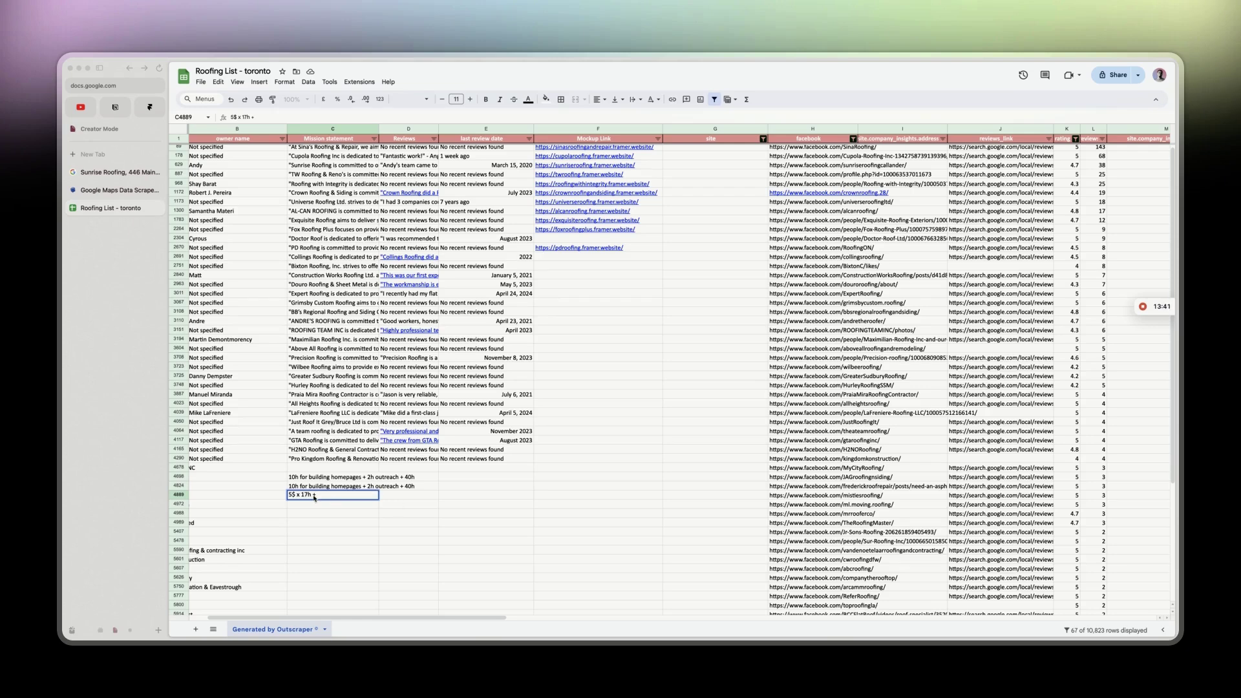
pyautogui.write('85')
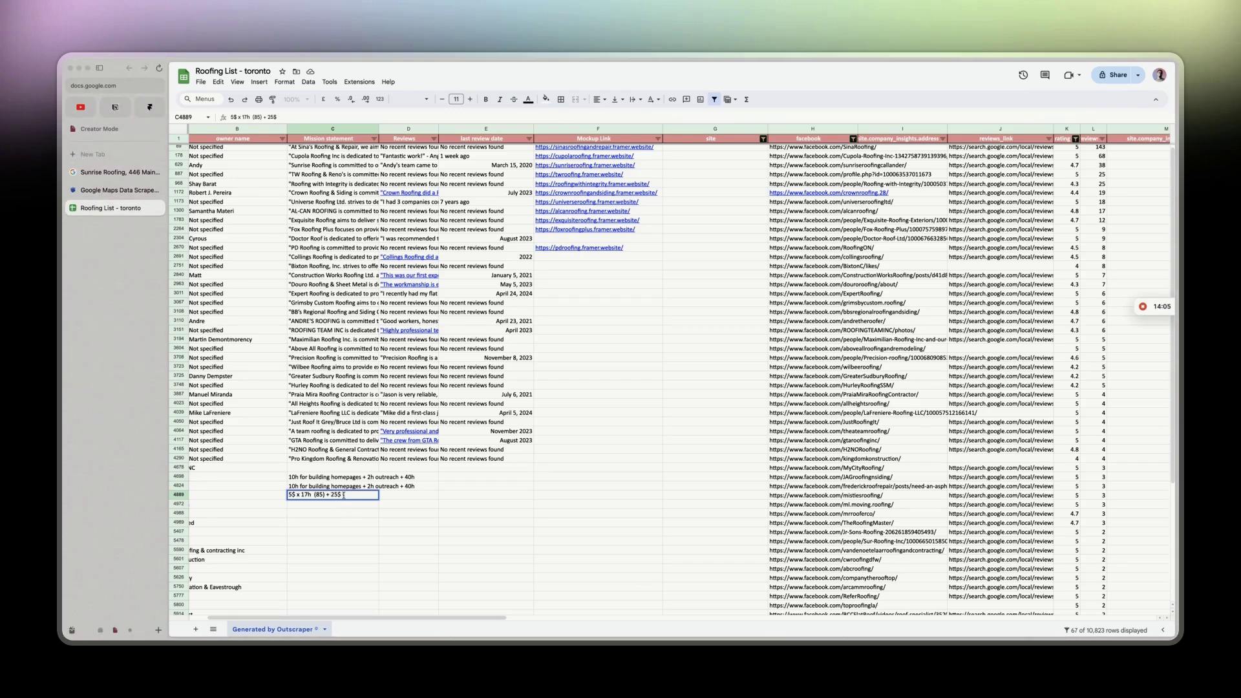
pyautogui.write('(outreach')
pyautogui.write('20h')
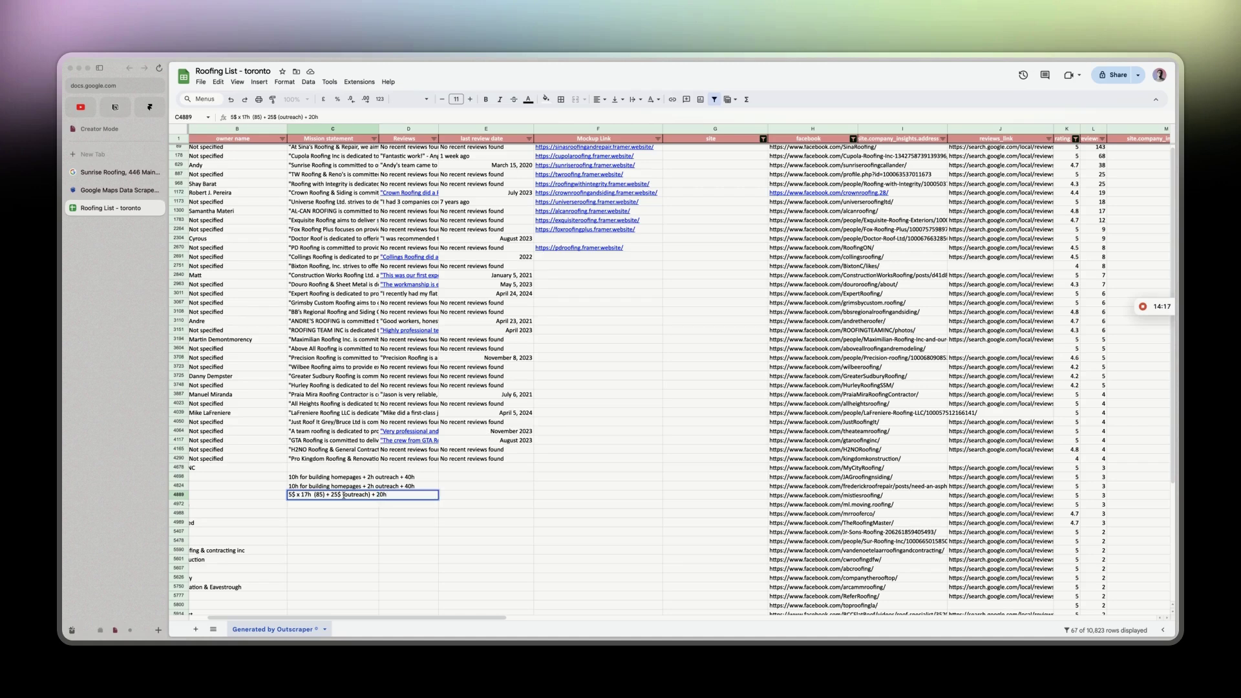
pyautogui.write(' (2 websites)')
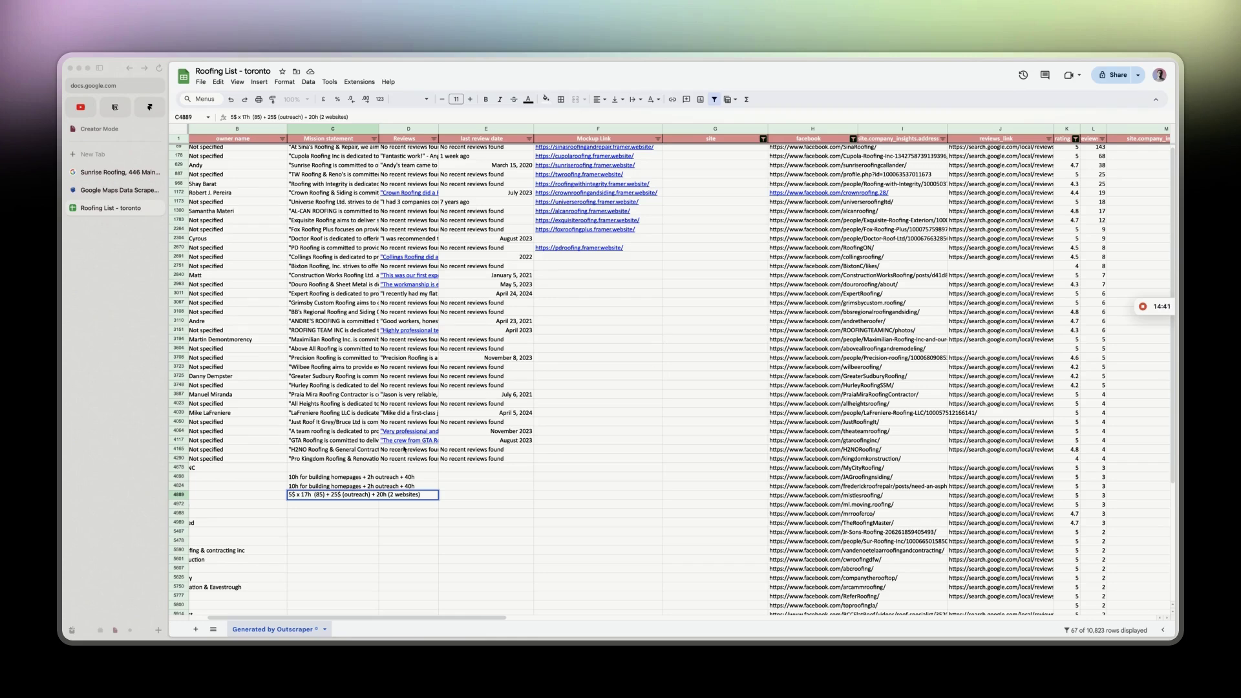
# Revise the note figures to 20h (100) + 35$ (outreach) = 135$ for 150 mockups.
pyautogui.doubleClick(307, 496)
pyautogui.press('BackSpace')
pyautogui.press('BackSpace')
pyautogui.write('20')
pyautogui.click(320, 496)
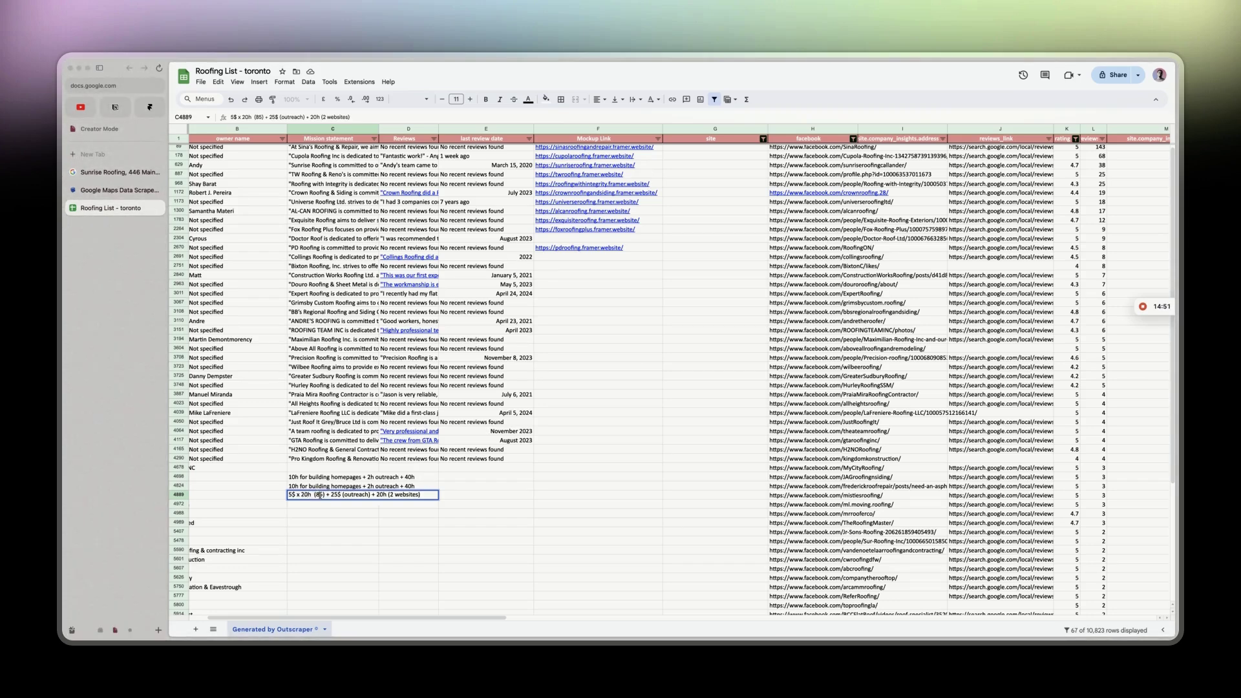
pyautogui.press('BackSpace')
pyautogui.press('BackSpace')
pyautogui.write('100')
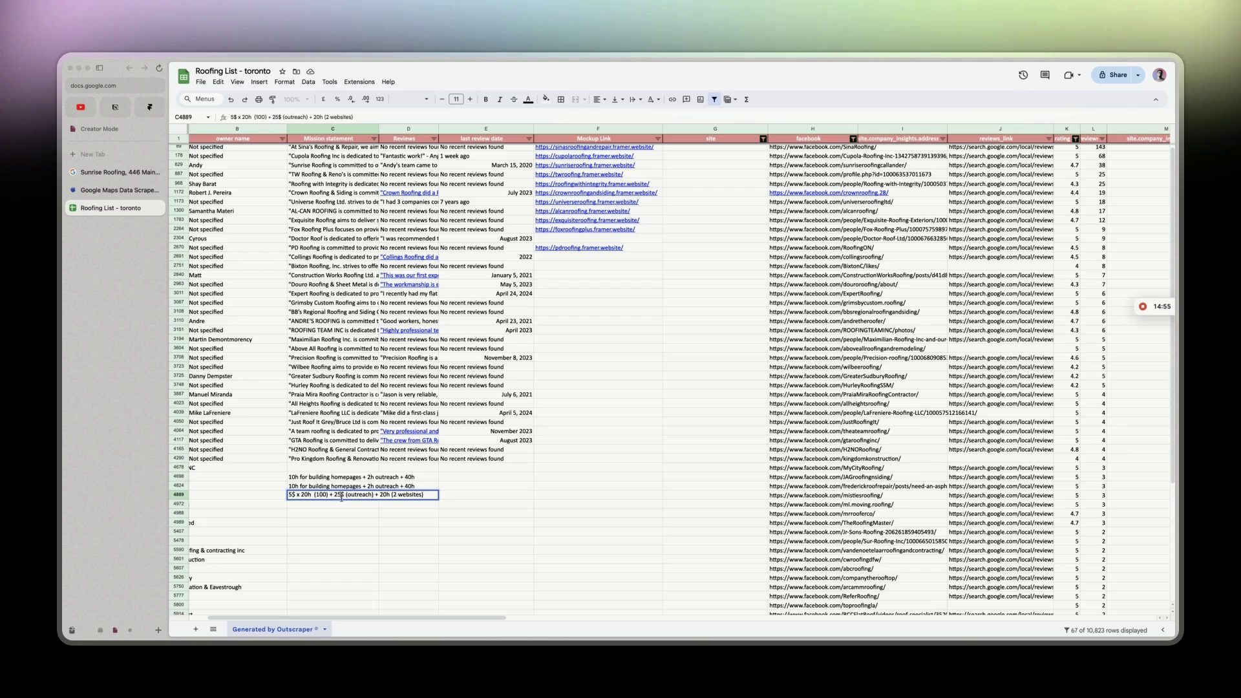
pyautogui.click(341, 496)
pyautogui.press('BackSpace')
pyautogui.write('35$ (outreach) = 135$ ')
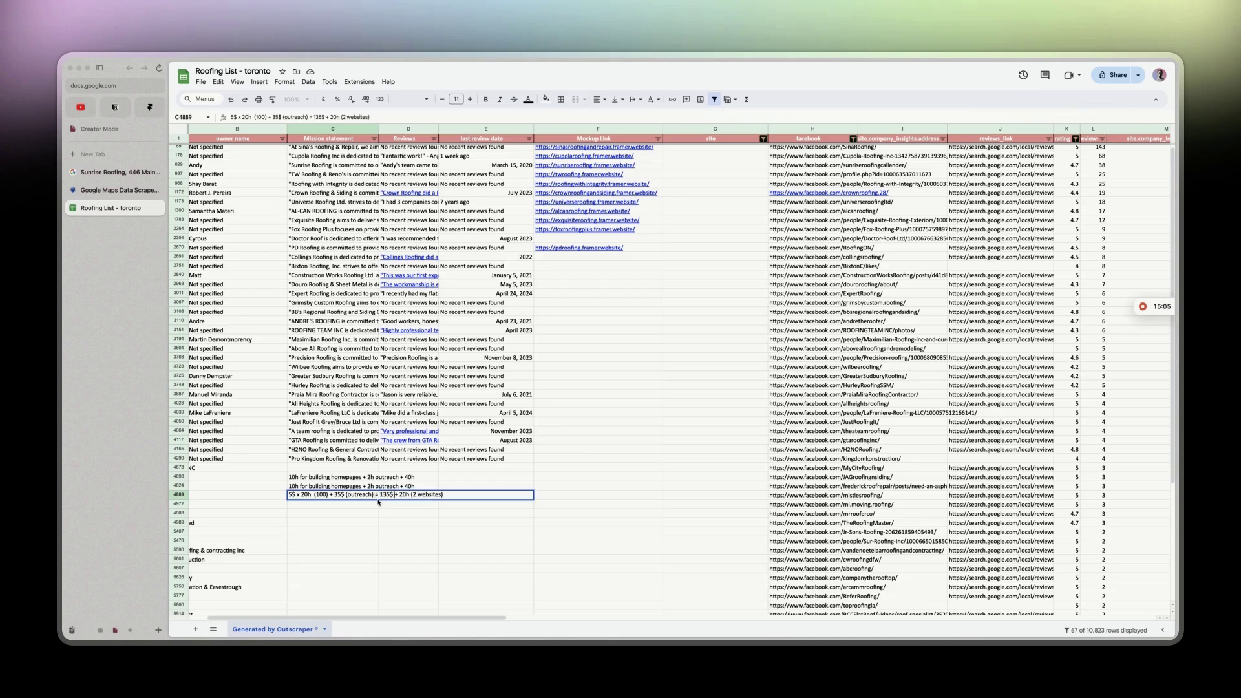
pyautogui.write('for 150 mo')
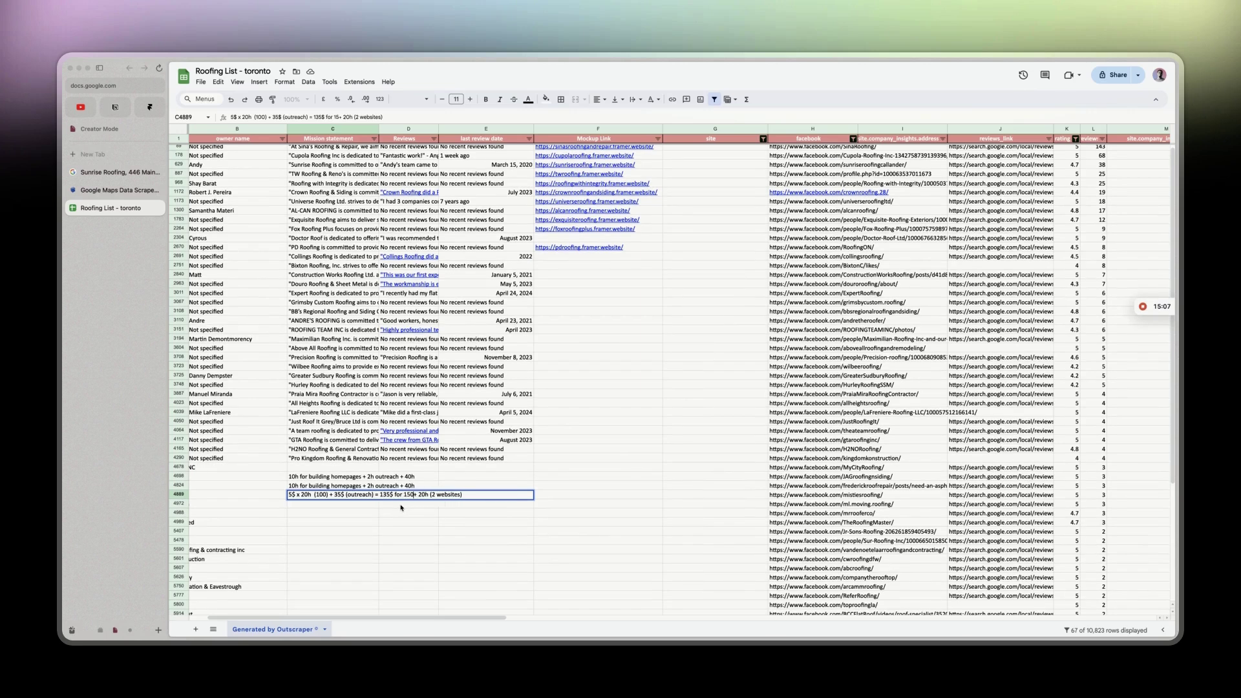
pyautogui.write('ckups')
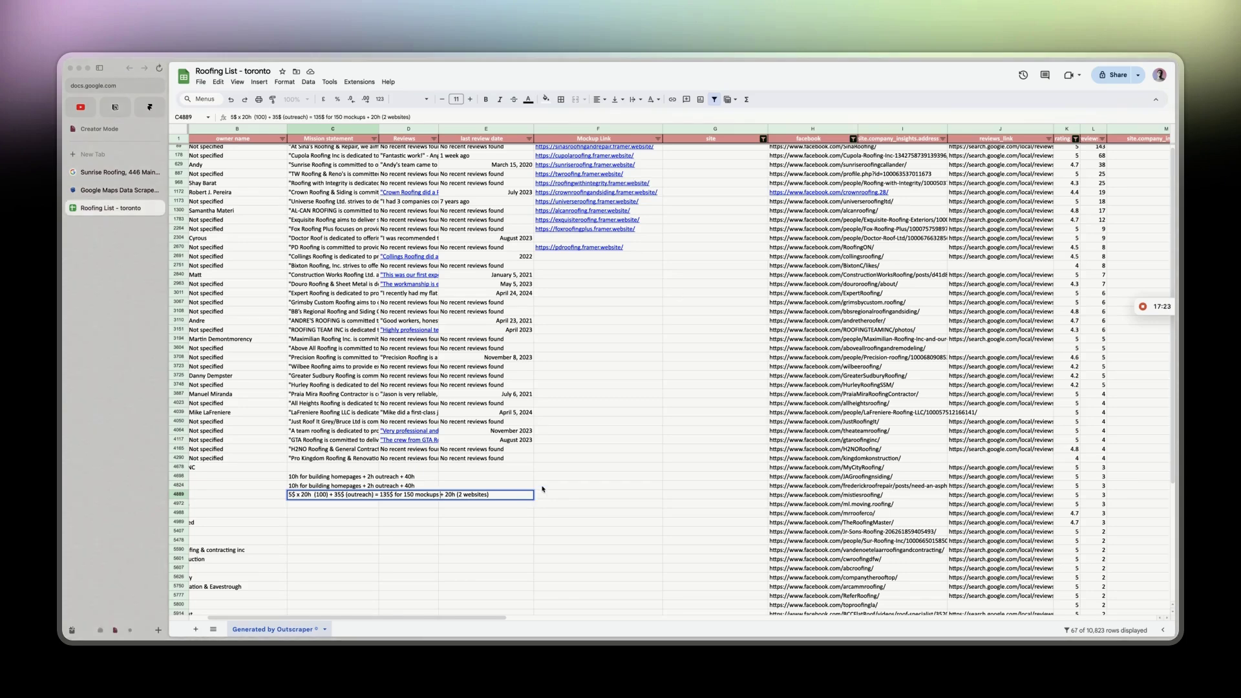
pyautogui.scroll(1, 462, 337)
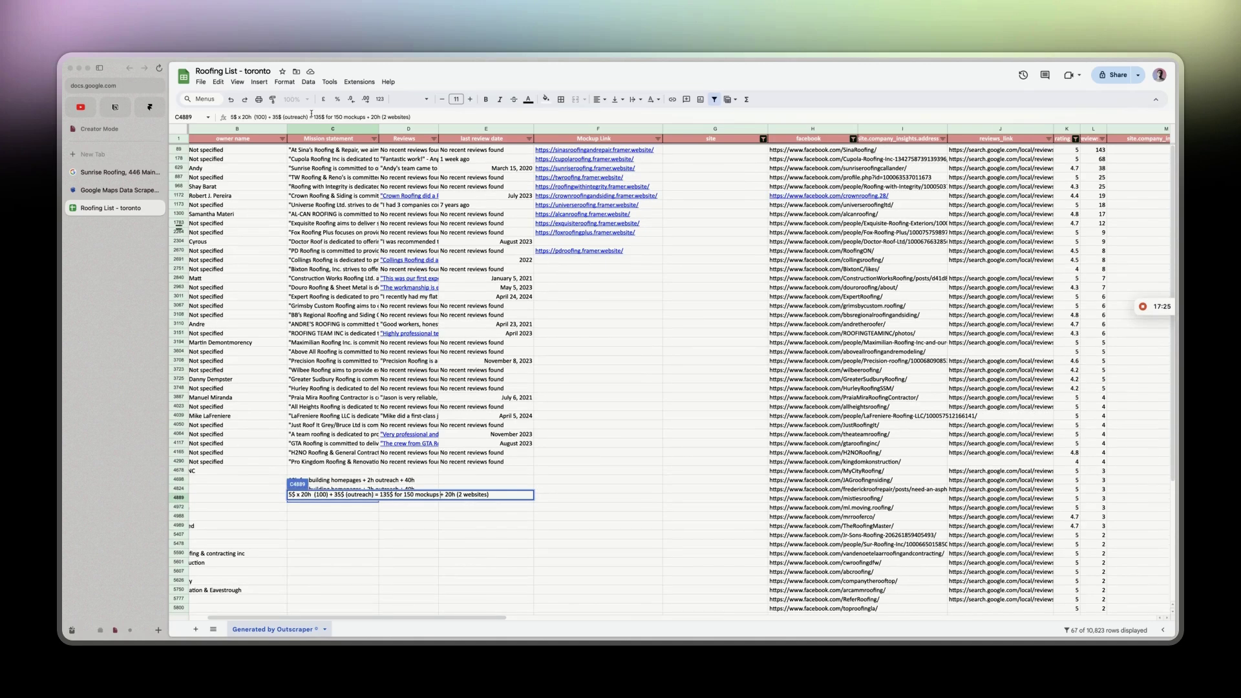
pyautogui.hscroll(-2, 409, 205)
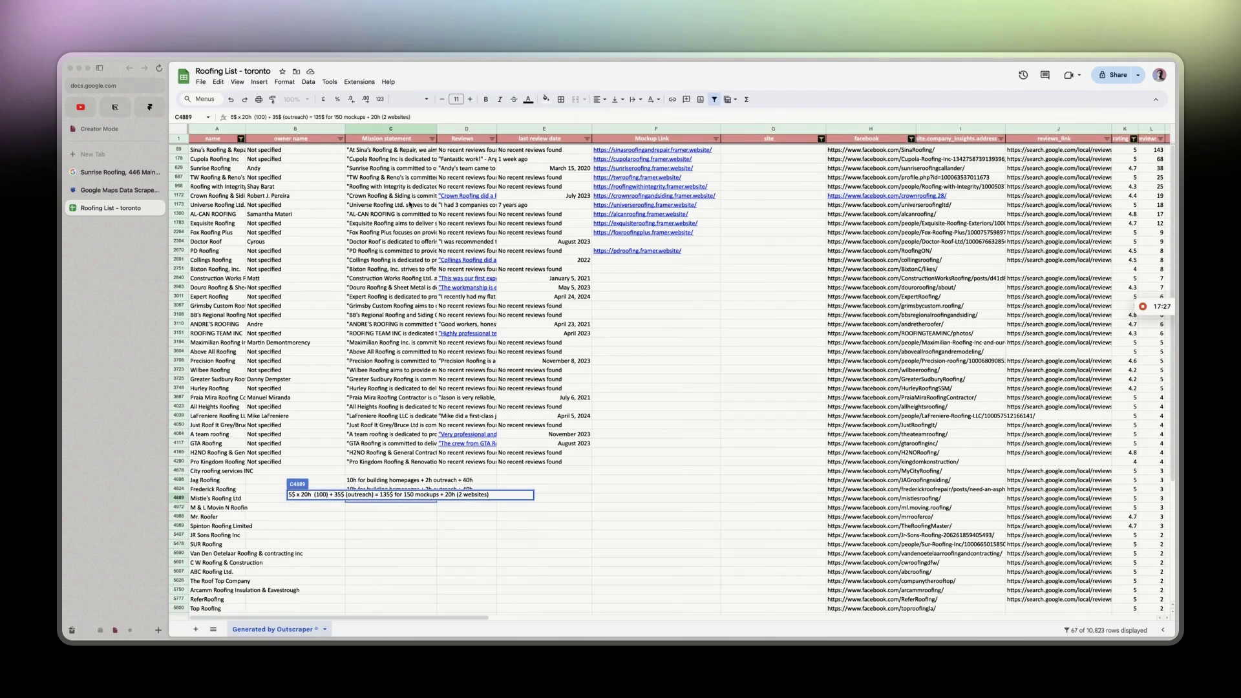
# Commit the C4889 note and review the filtered roofer list's columns across the sheet.
pyautogui.click(533, 508)
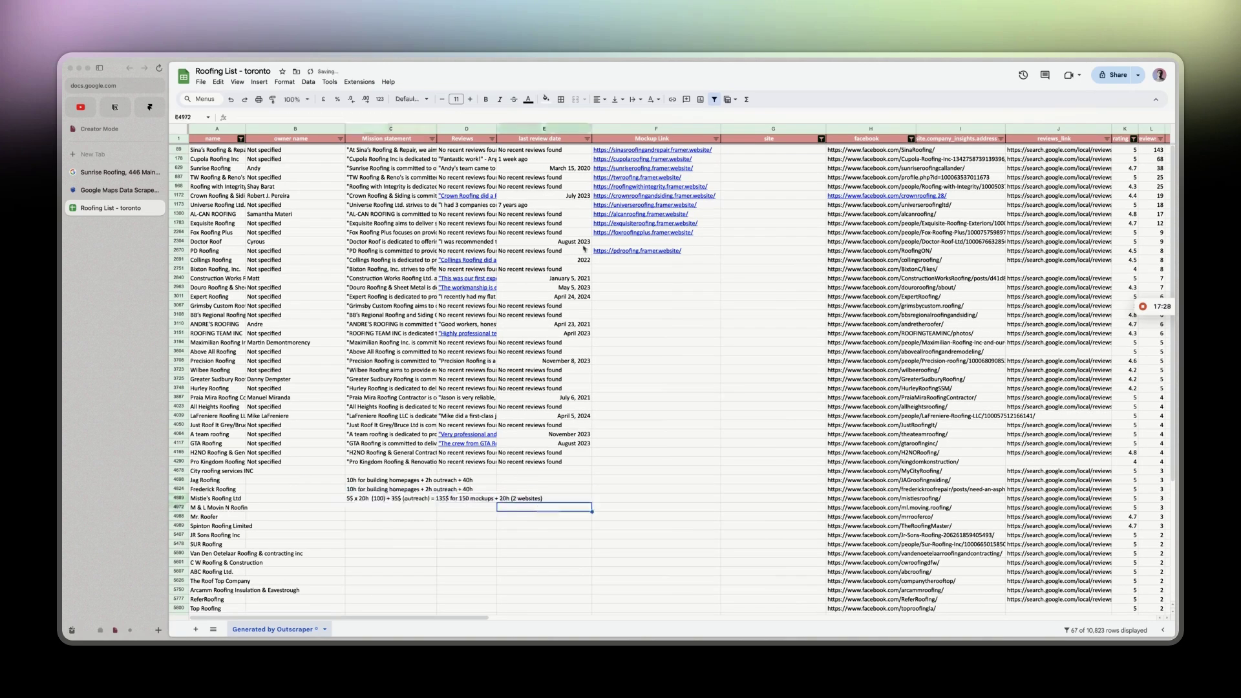
pyautogui.hscroll(4, 336, 313)
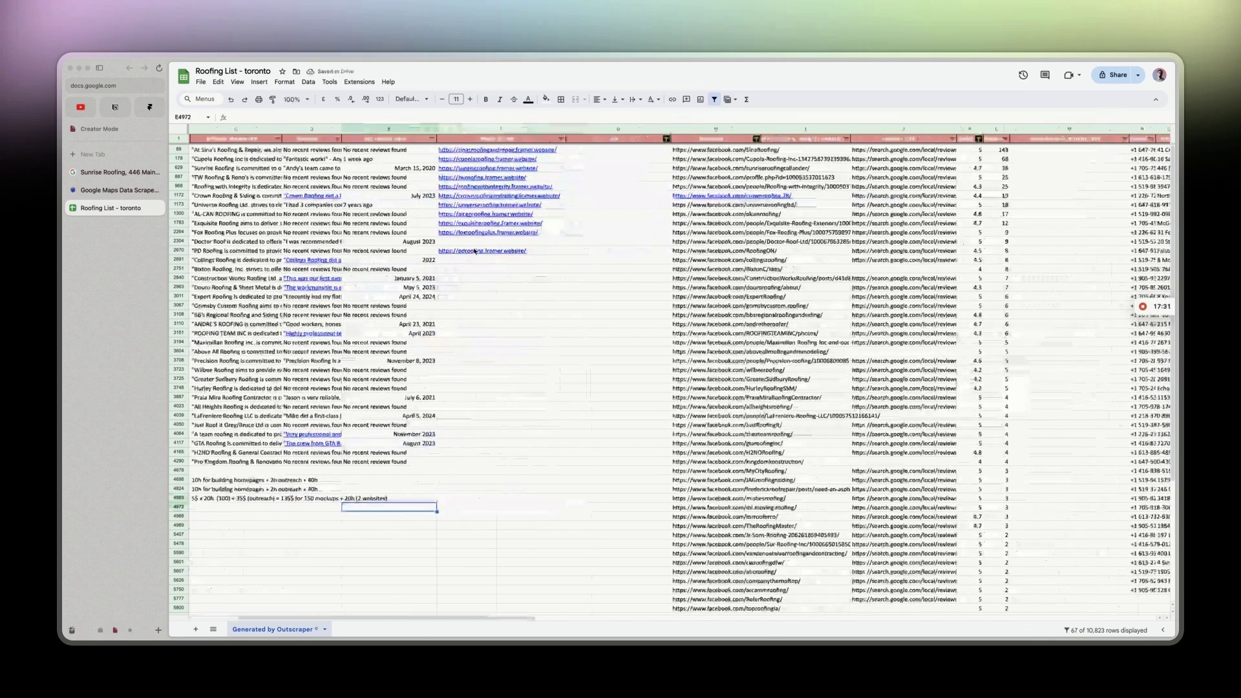
pyautogui.hscroll(1, 475, 252)
pyautogui.hscroll(1, 475, 251)
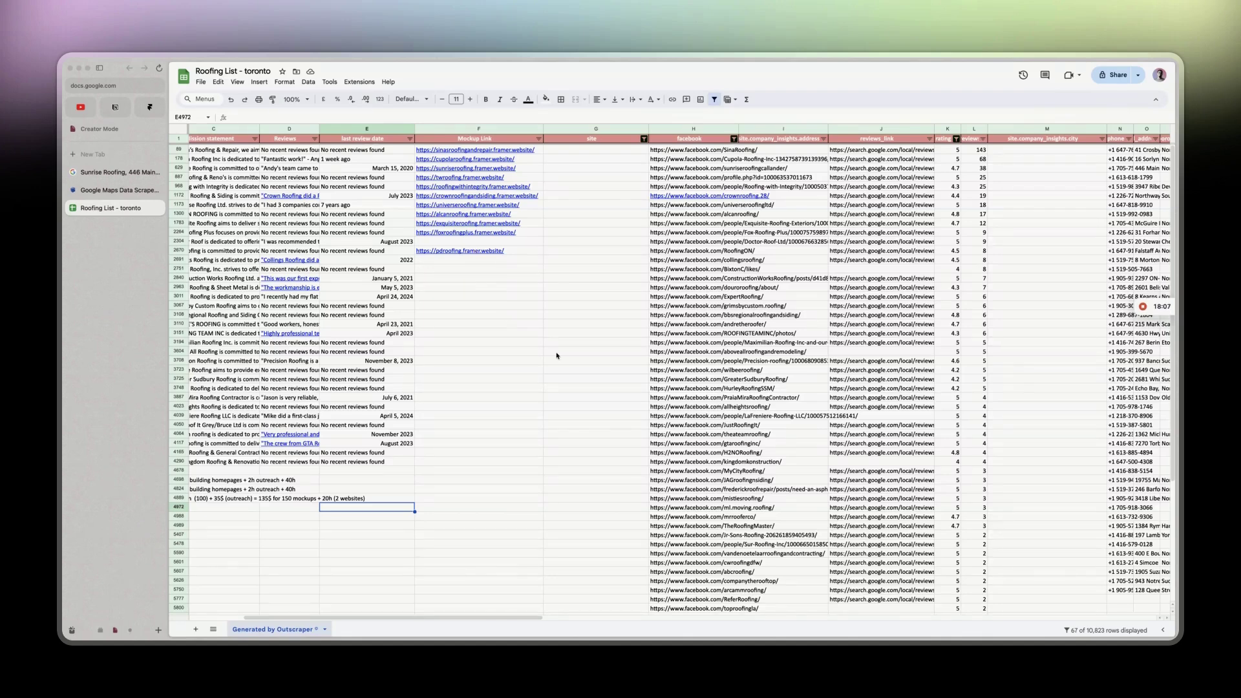
pyautogui.hscroll(-5, 556, 355)
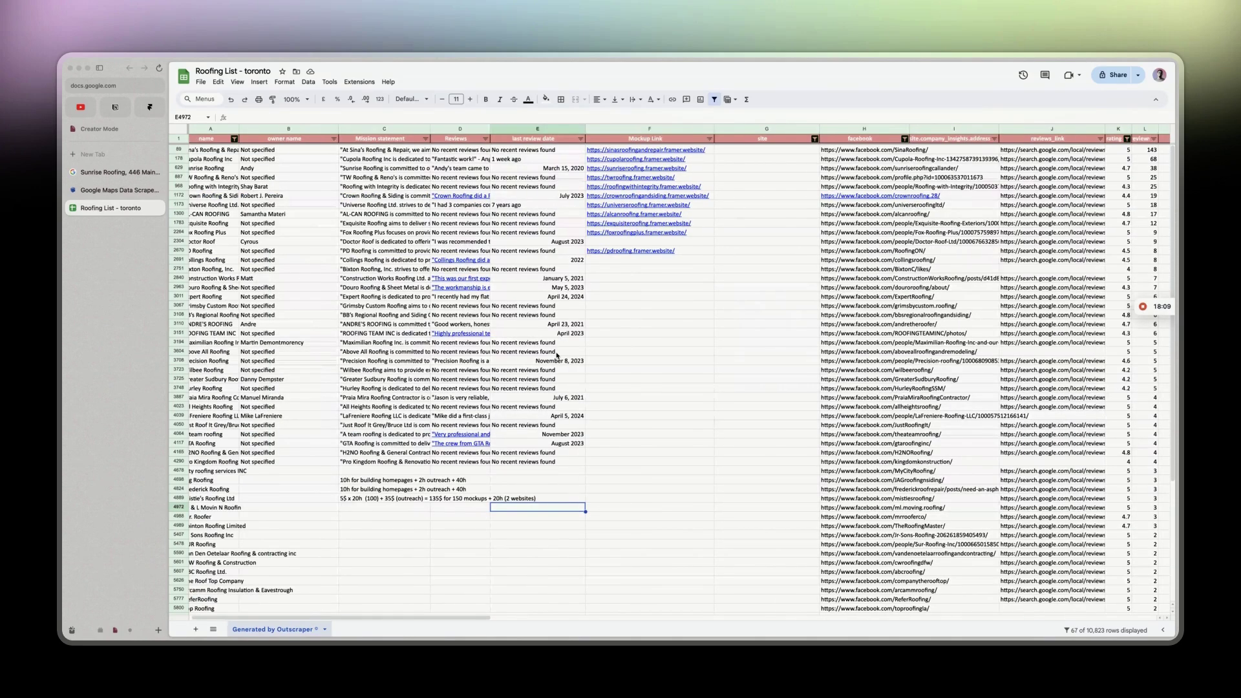